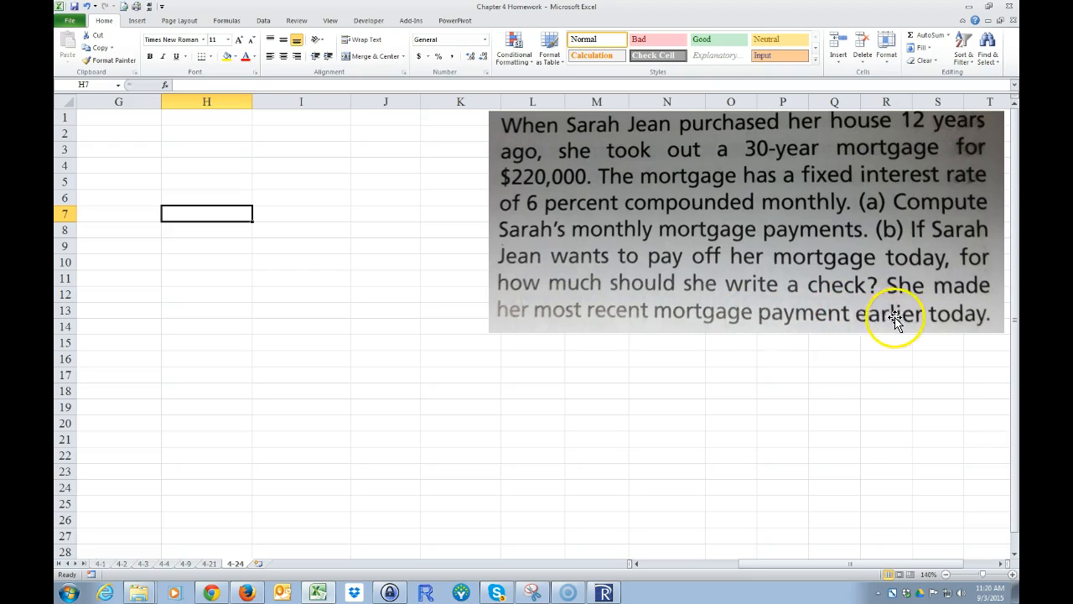
Step: Enter the heading Given: in G1, with the label PV in G2 and $220,000 beside it in H2
click(103, 120)
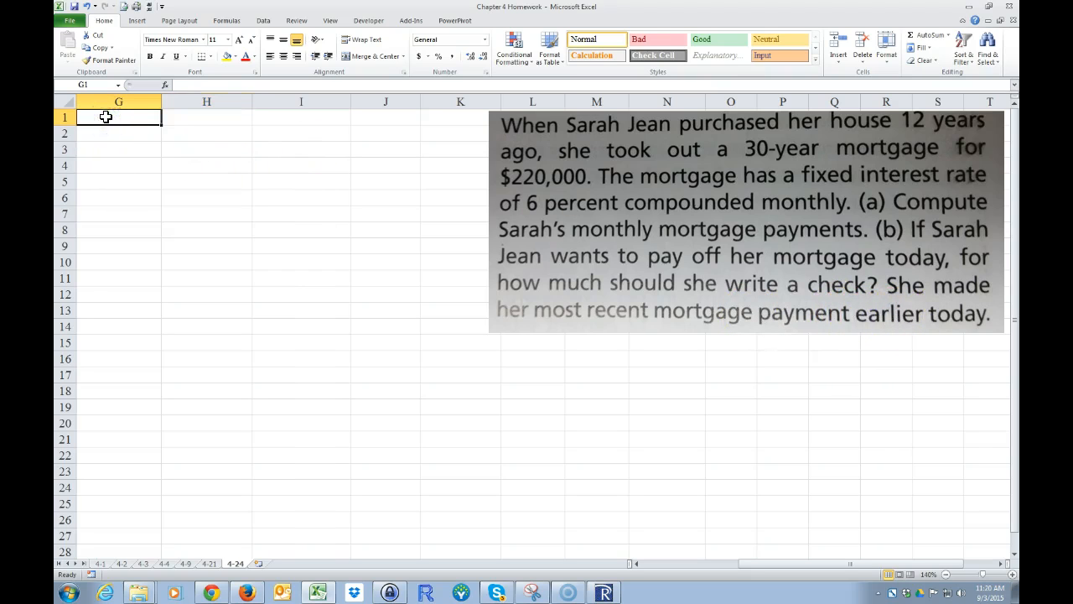
text(Given)
key(Return)
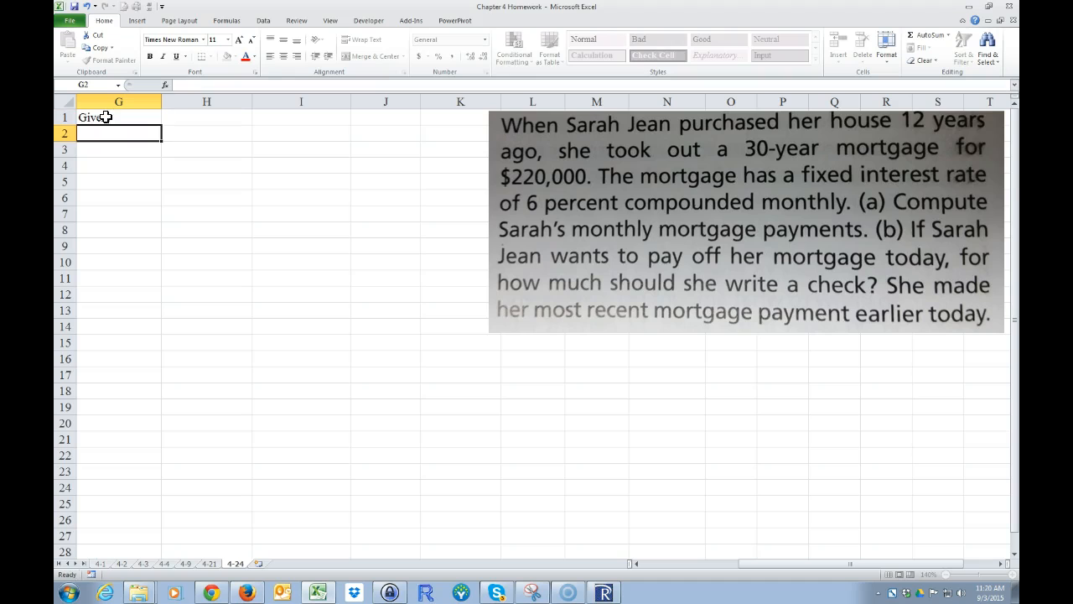
text(PV)
key(Tab)
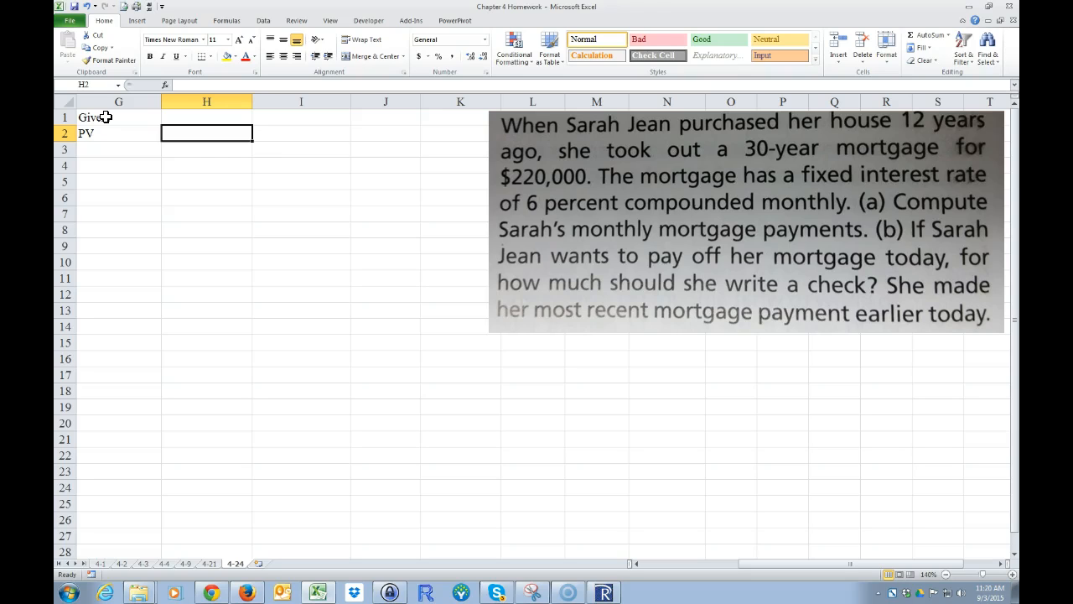
text($)
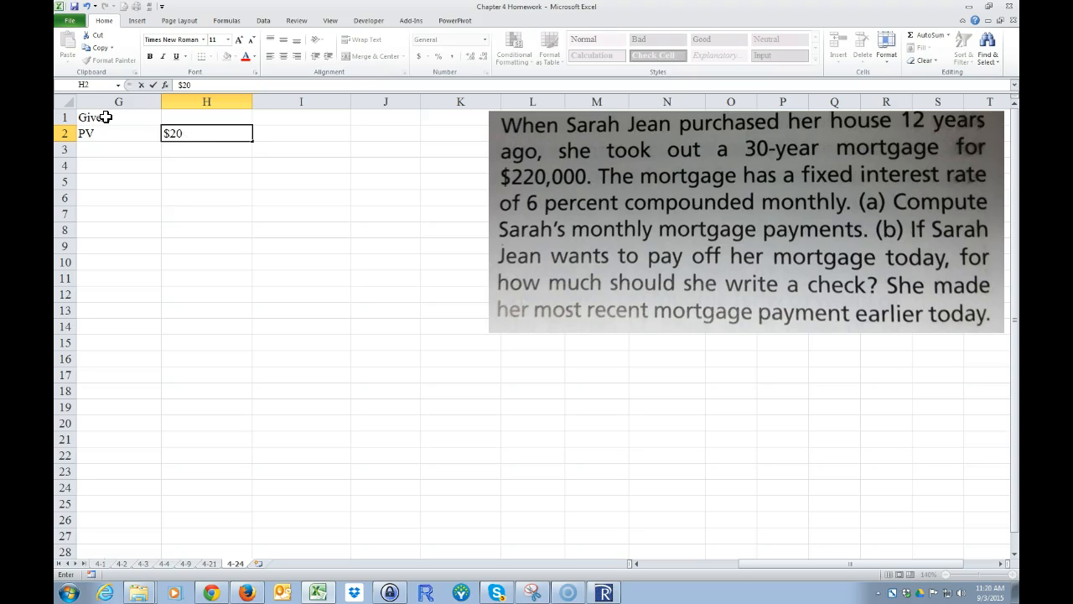
text(220000)
key(Return)
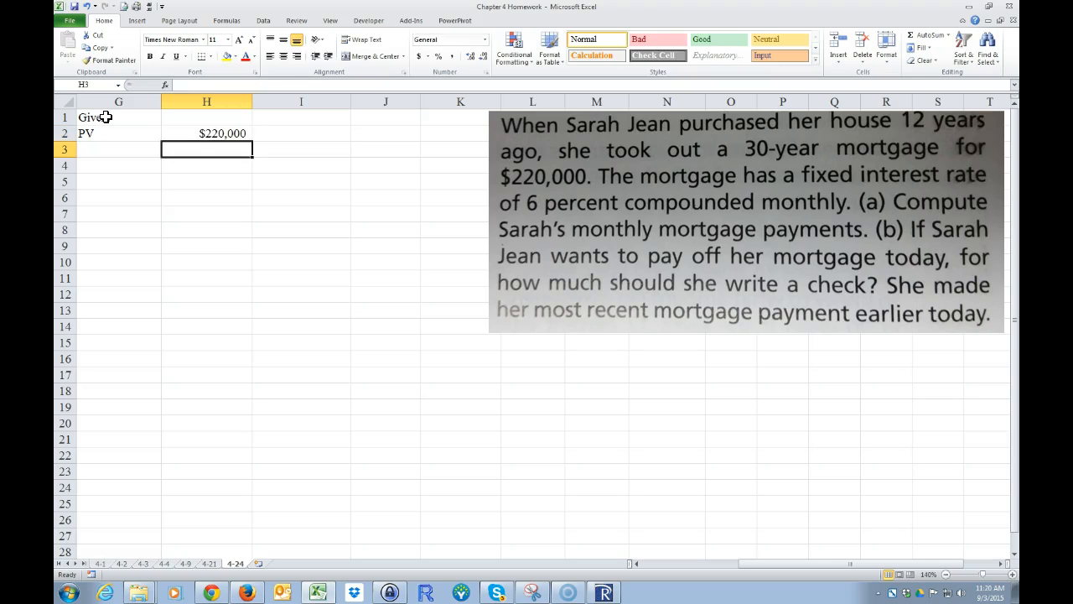
click(216, 134)
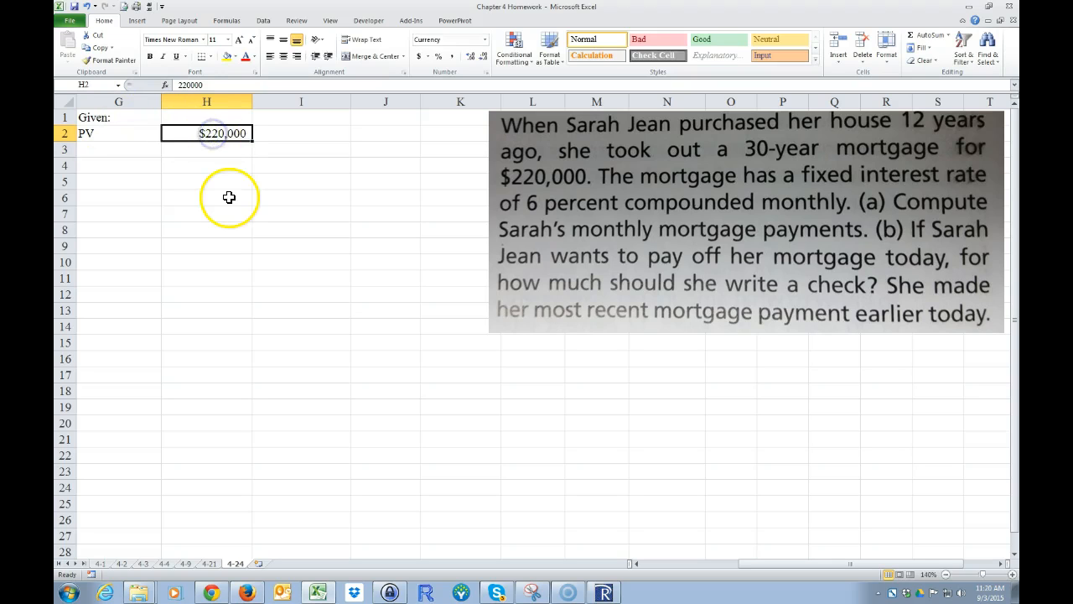
Step: Enter the loan term in row 3: N in G3, 30 in H3 and years in I3
click(114, 149)
text(N)
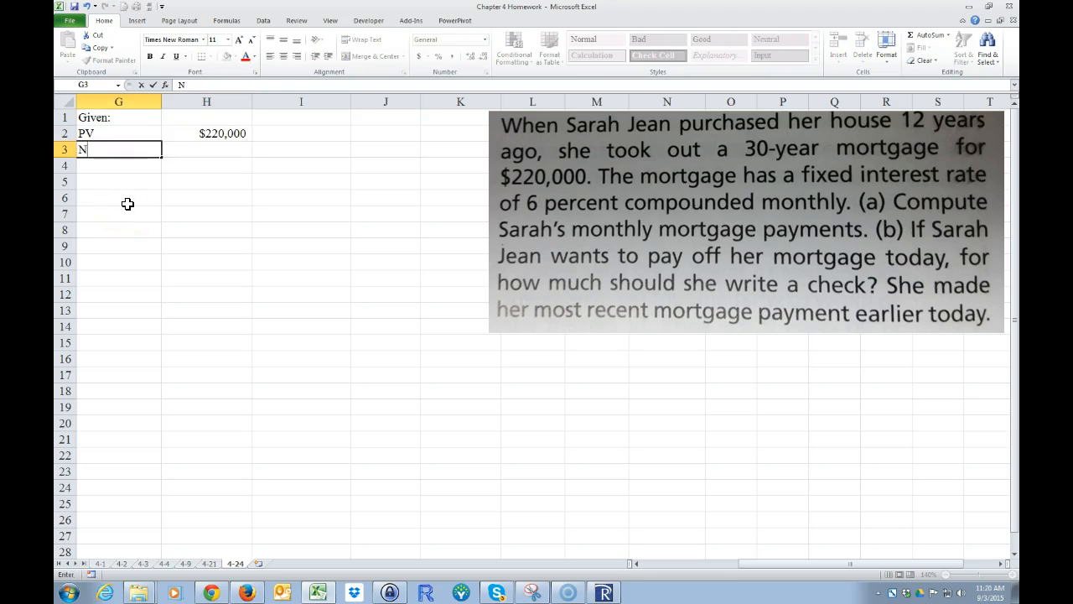
key(Tab)
text(30)
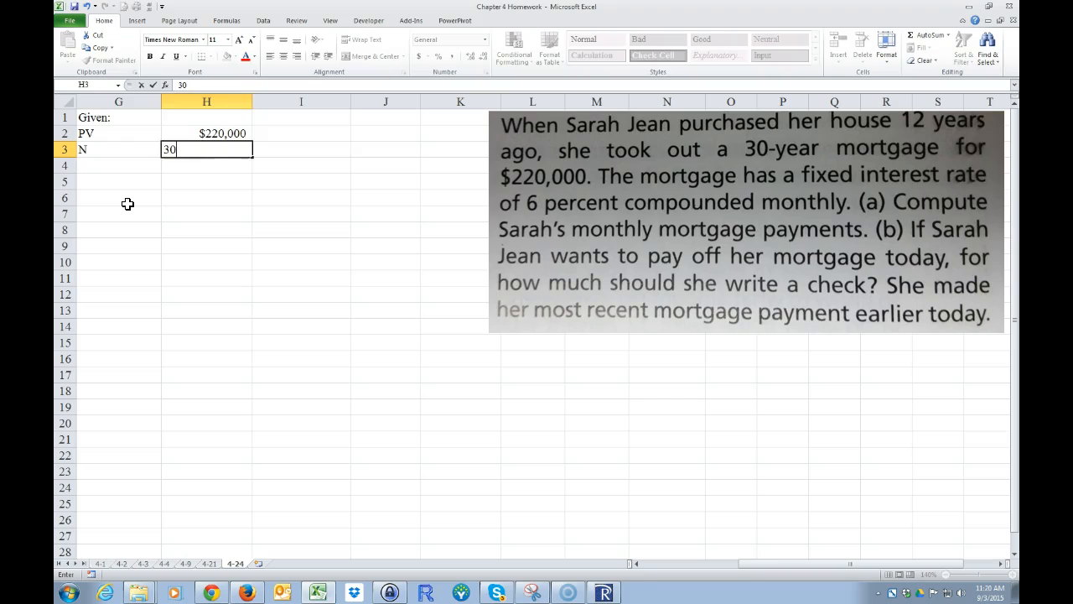
key(Tab)
text(year)
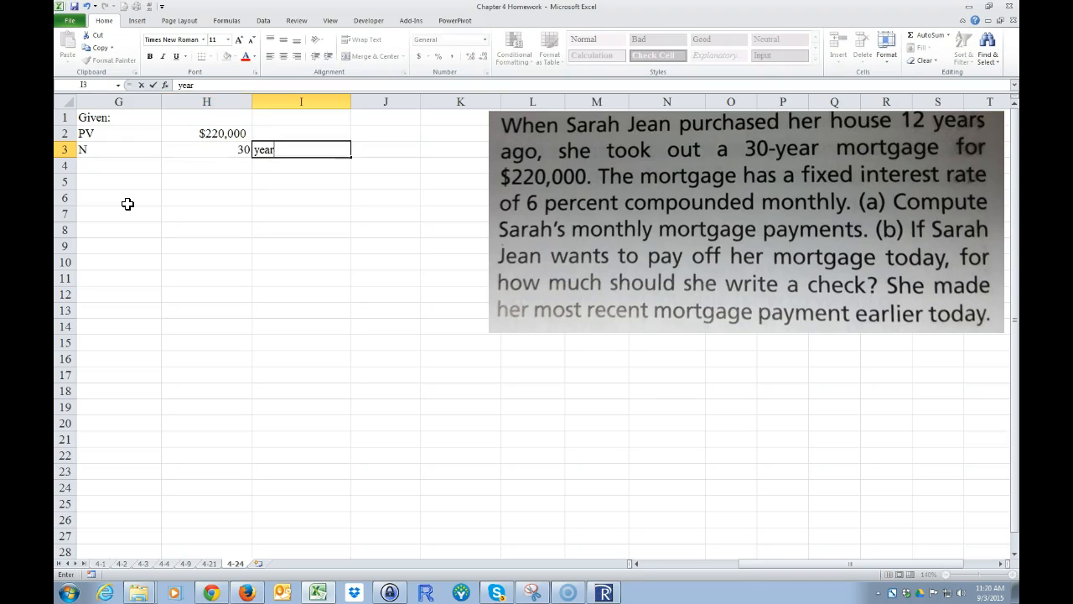
key(Return)
Step: Enter the interest rate across G4 to K4: r, 6%, compounded, 12, times per year
key(Left)
key(Left)
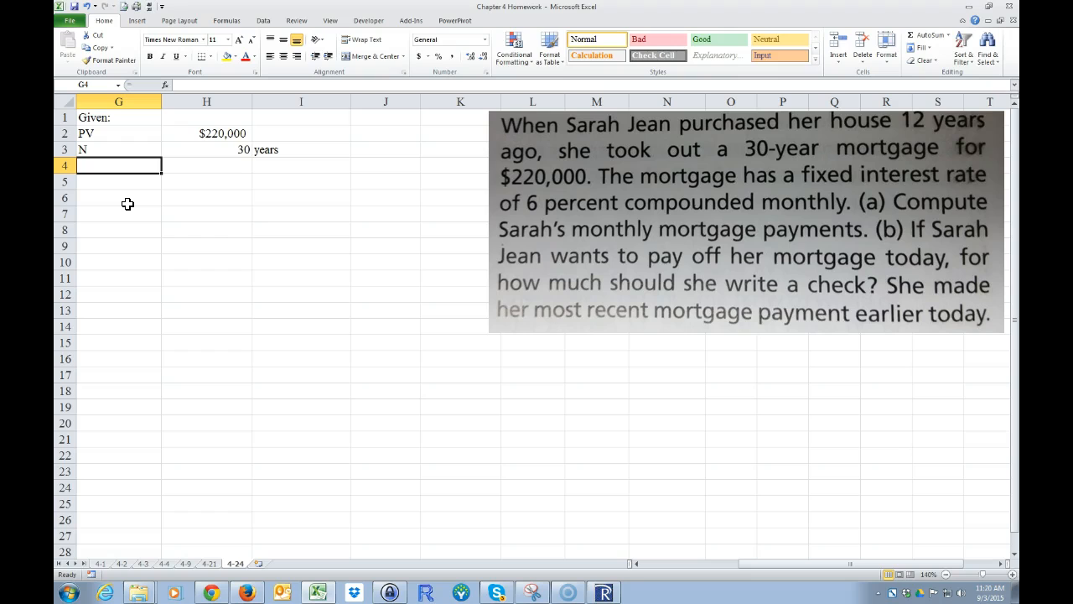
text(r)
key(Tab)
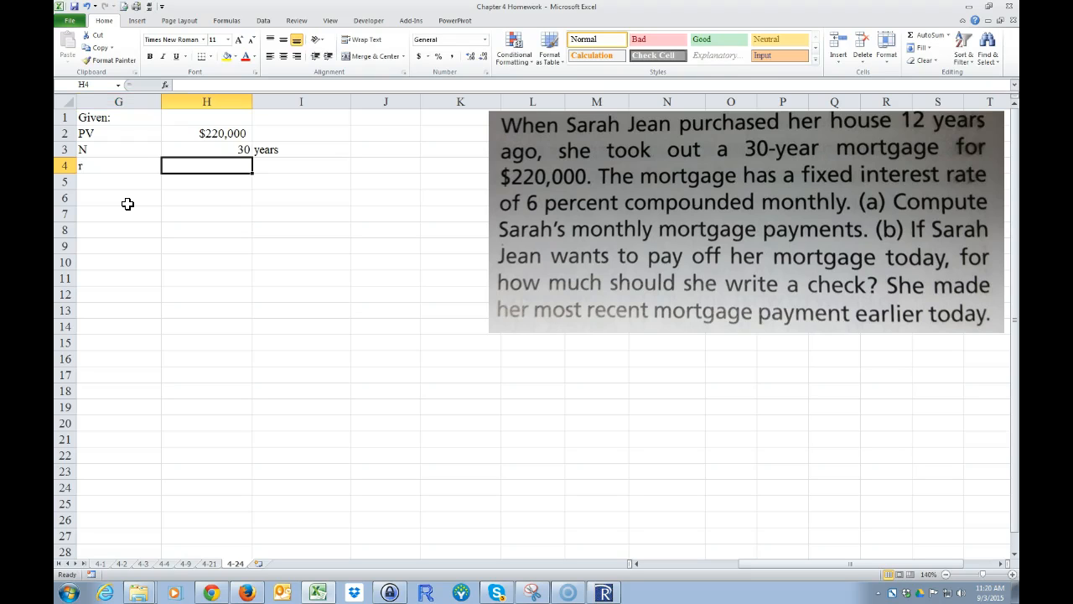
text(6)
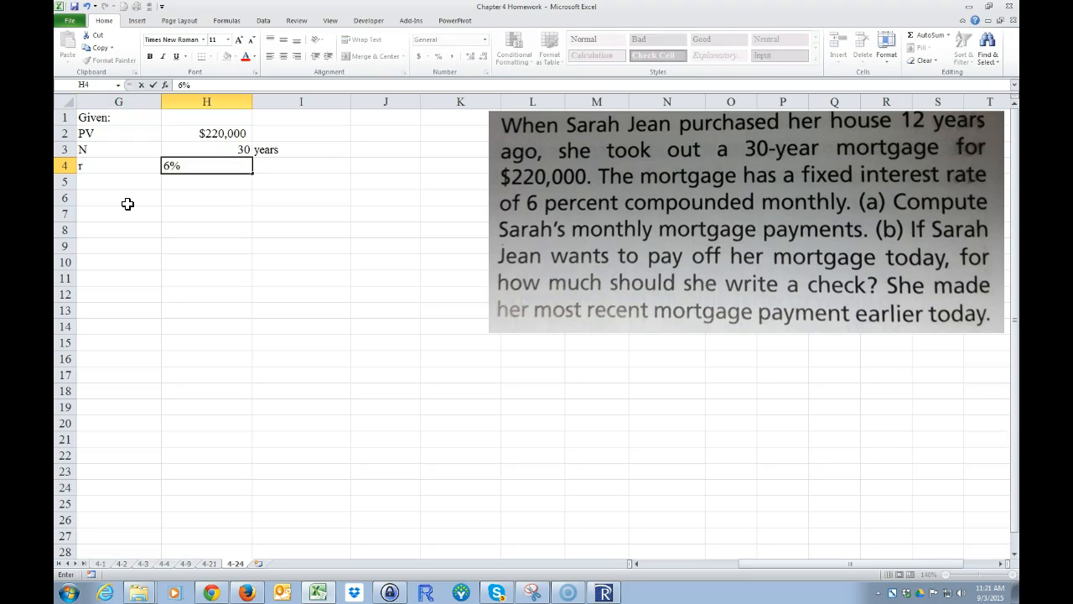
key(Tab)
text(c)
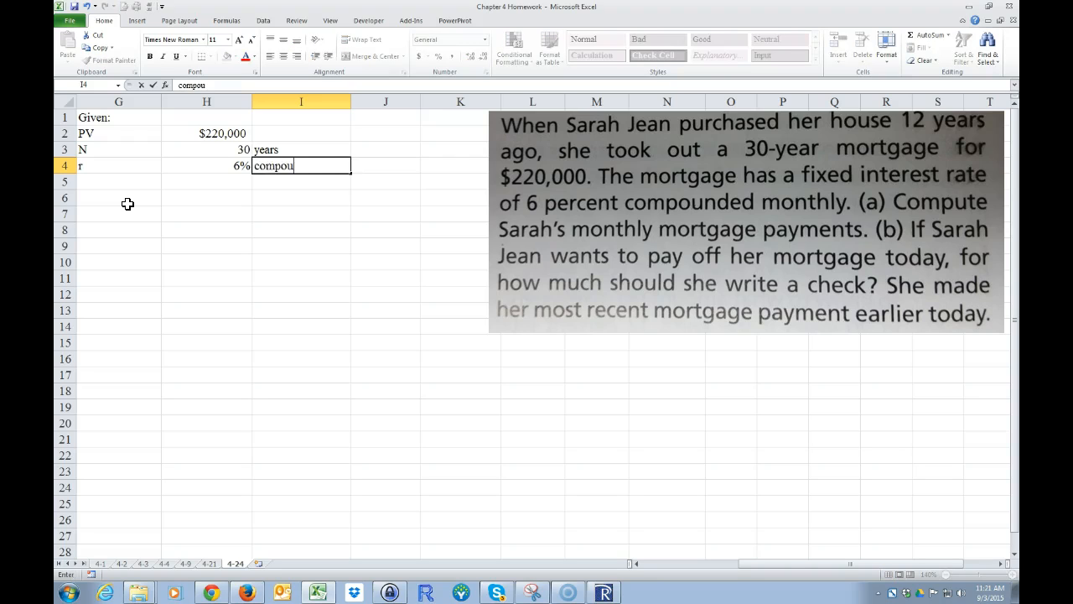
key(Tab)
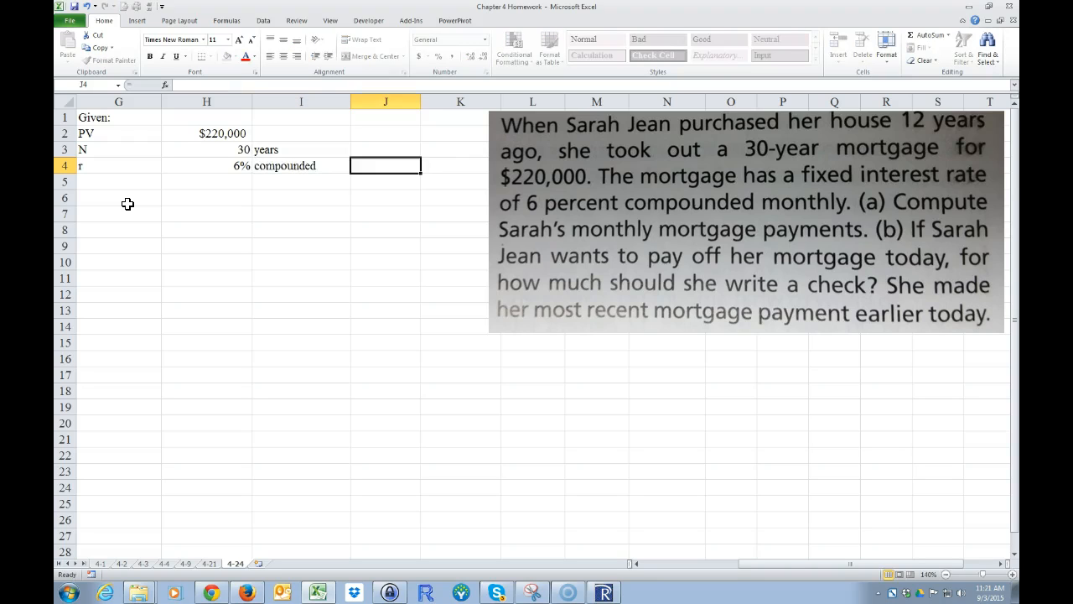
text(12)
key(Tab)
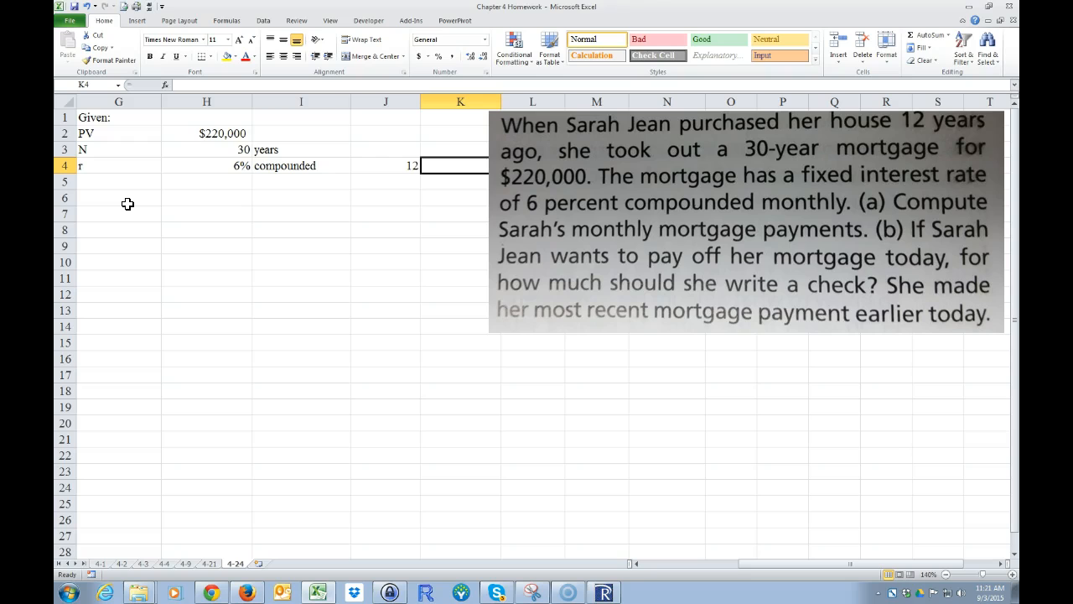
text(times per year)
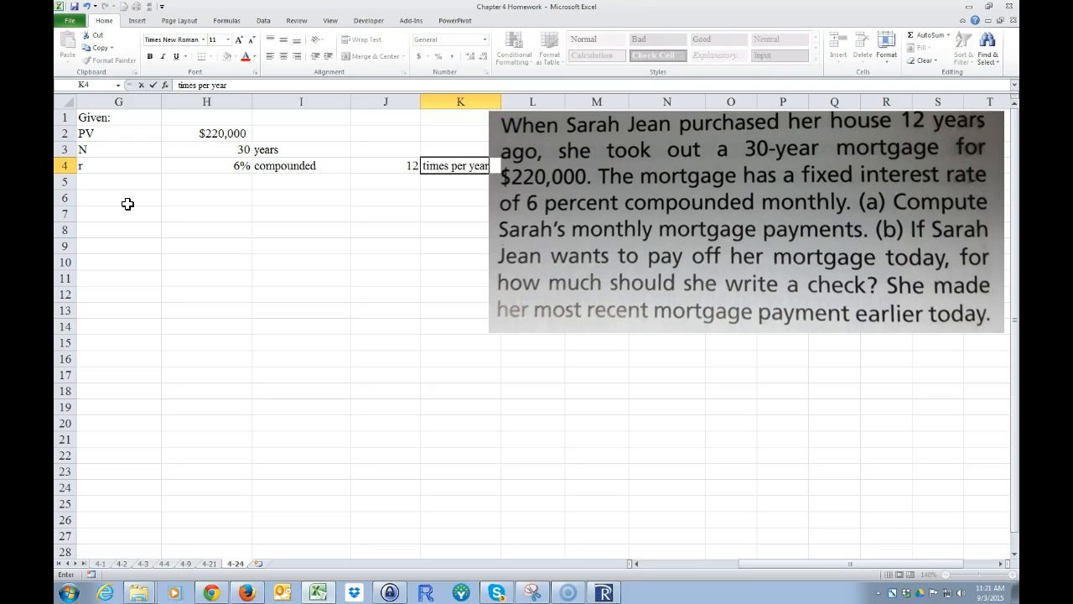
key(Return)
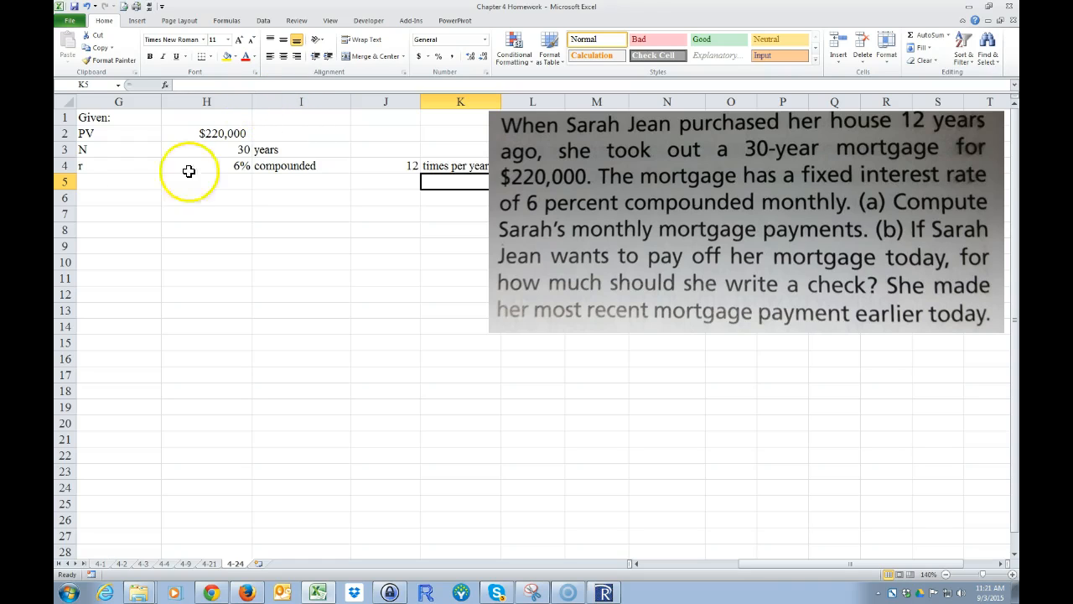
Step: Enter the label FV in G5 with the value 0 in H5
click(120, 189)
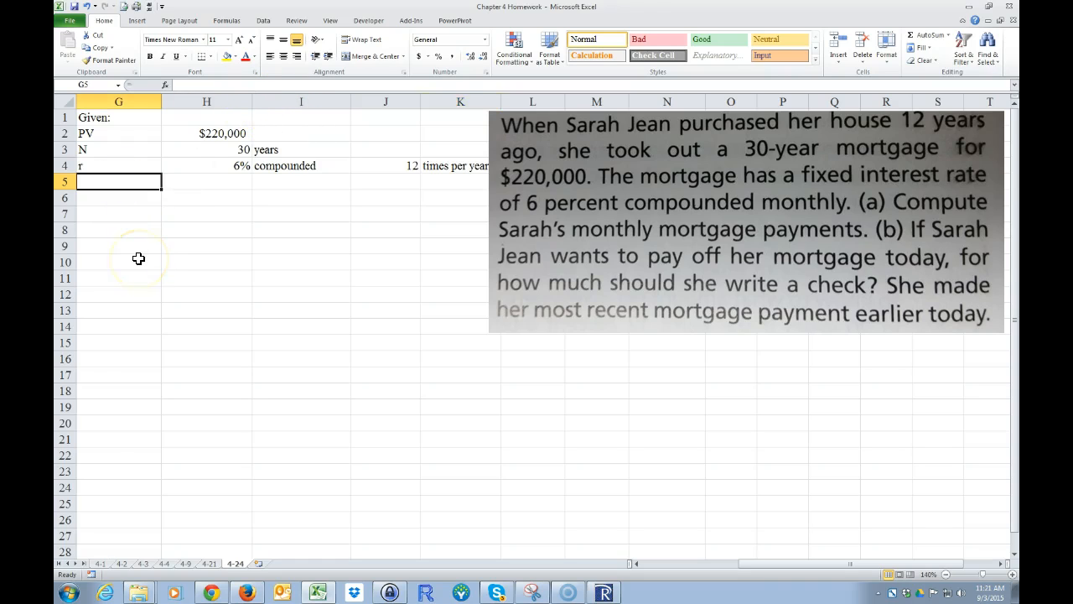
text(FV)
key(Tab)
text(0)
key(Return)
Step: Enter the heading Find: in G6, with the unknown a) PMT in G7 and ? in H7
key(Left)
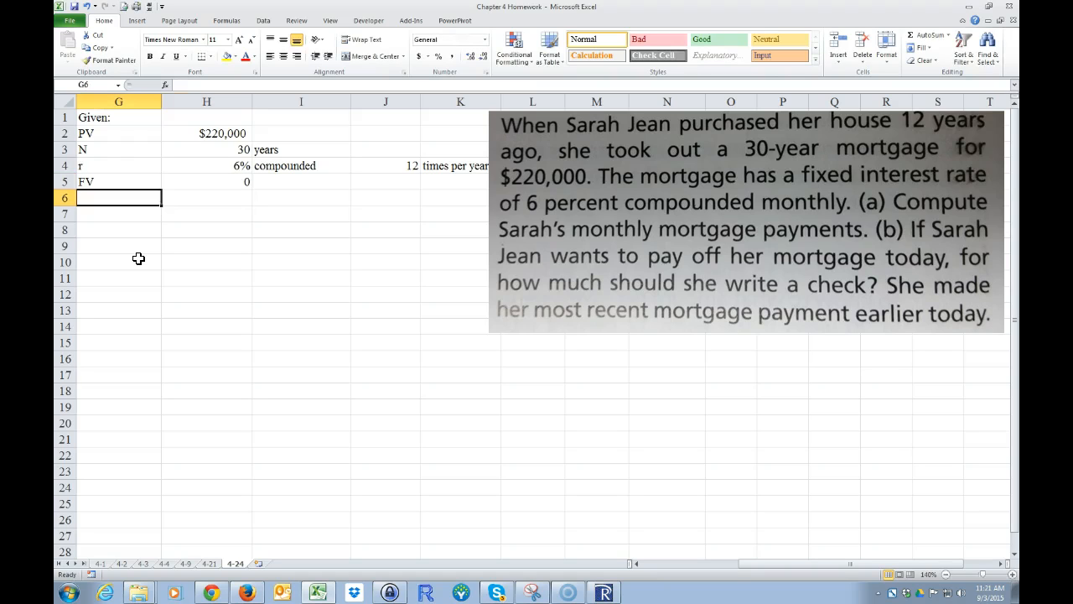
text(Find:)
key(Return)
text(a) PMT)
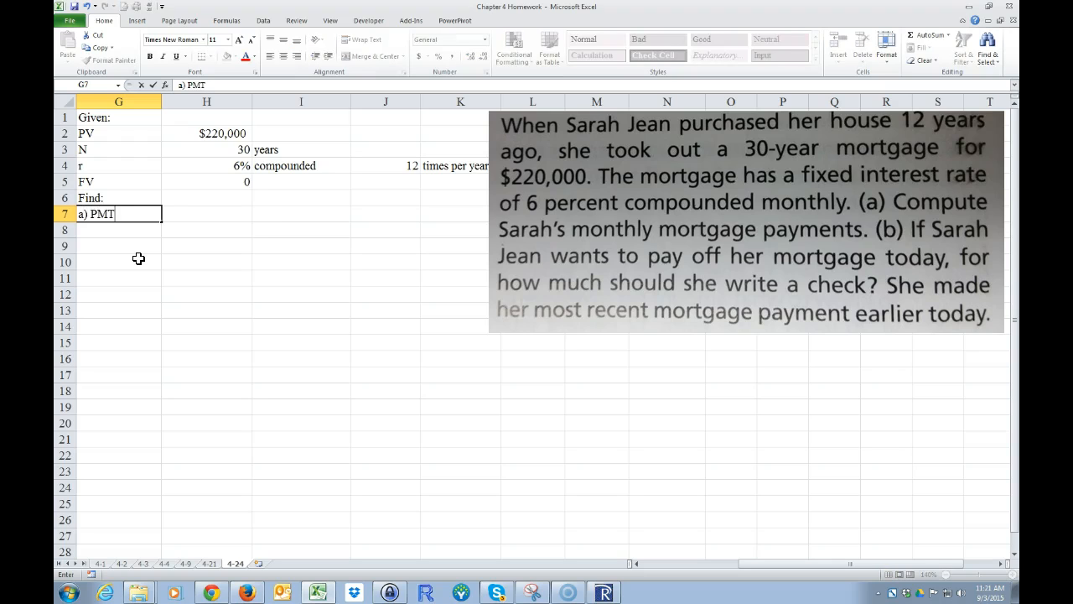
key(Tab)
text(?)
key(Return)
Step: Enter the second unknown, b) Payoff after 12 years, in G8 with ? in H8
text(b) Pay)
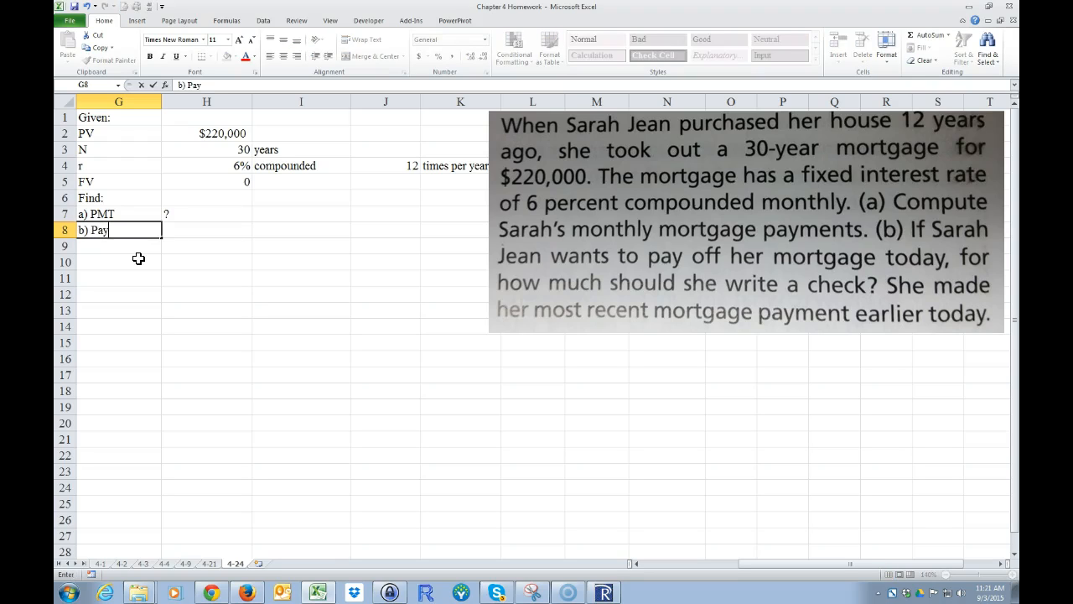
text(off after he)
key(BackSpace)
key(BackSpace)
key(BackSpace)
text(12 yea)
key(Tab)
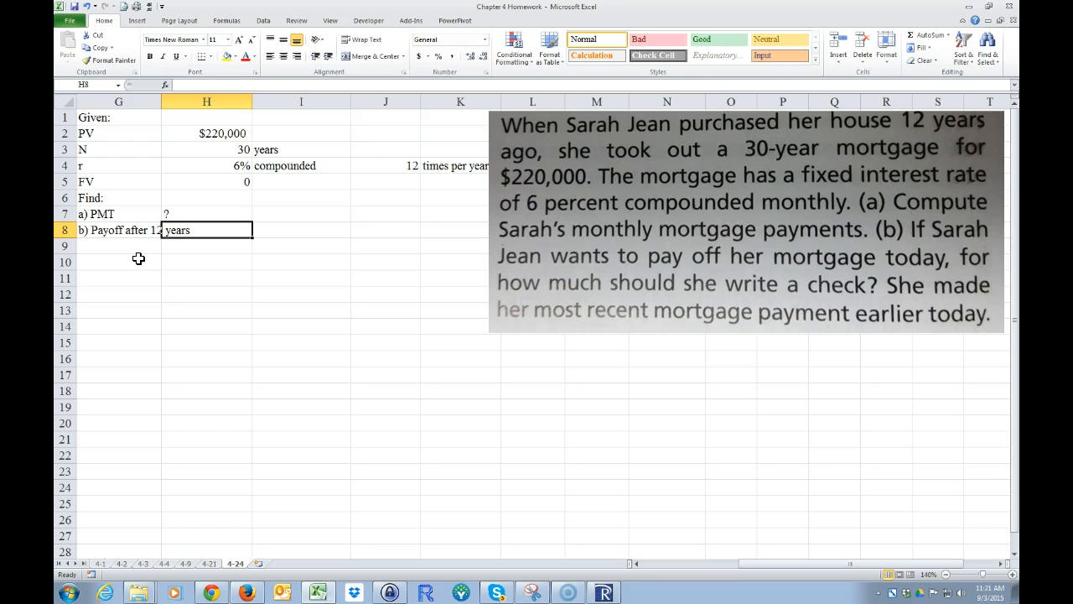
text(?)
key(Return)
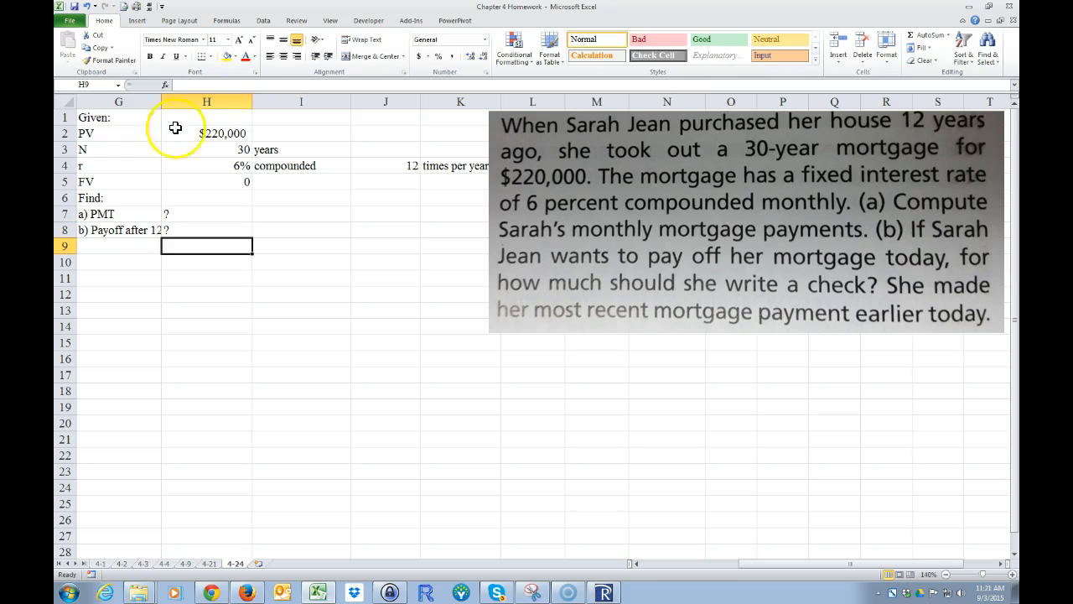
Step: Fit columns G to K to their contents and move the problem image away from the data, to start around column M
double_click(163, 97)
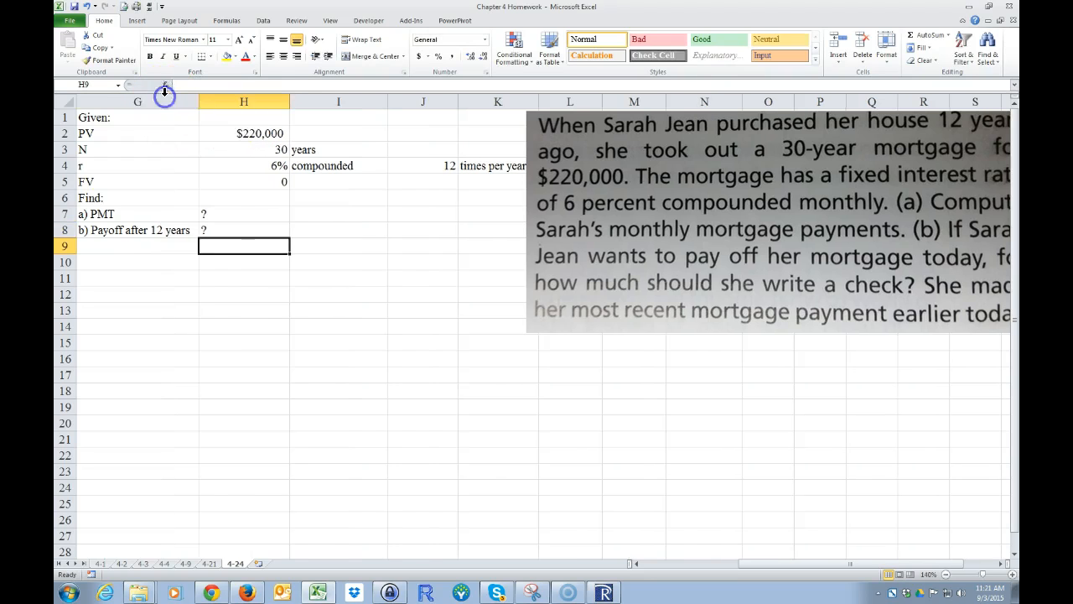
double_click(290, 100)
double_click(353, 100)
drag(394, 101, 340, 101)
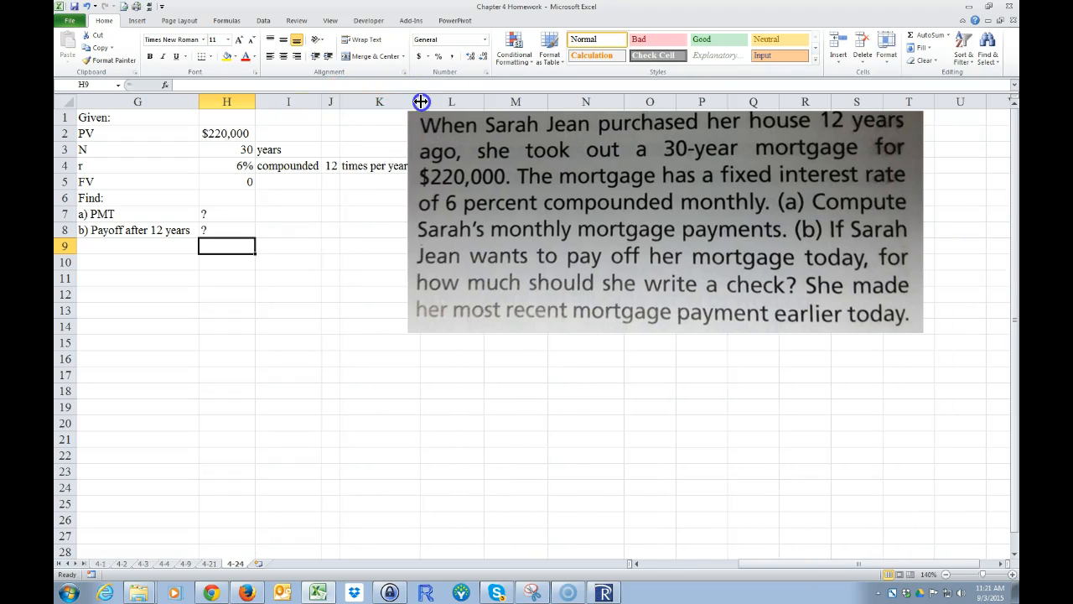
drag(415, 136, 494, 124)
click(259, 247)
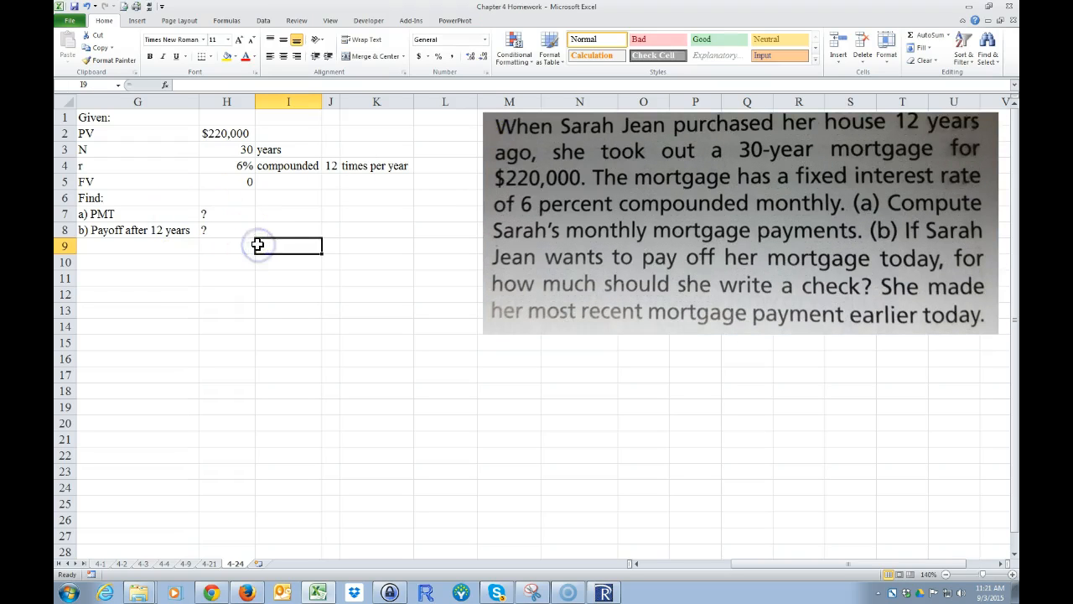
Step: Enter the heading Solution: in G9 and copy the a) PMT label from G7 into G10
click(104, 247)
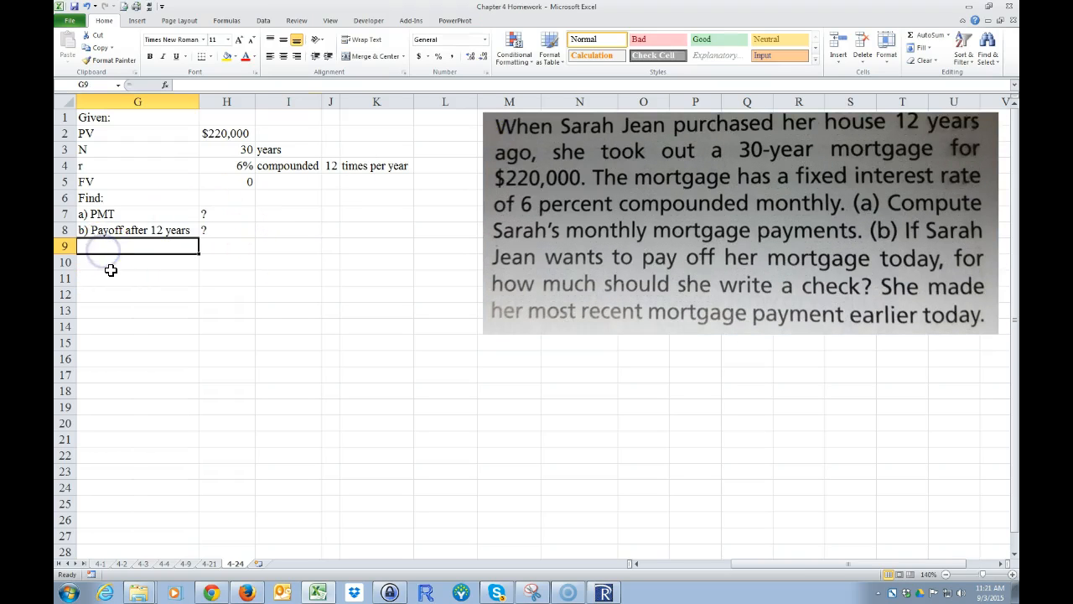
text(Solution:)
key(Return)
click(124, 215)
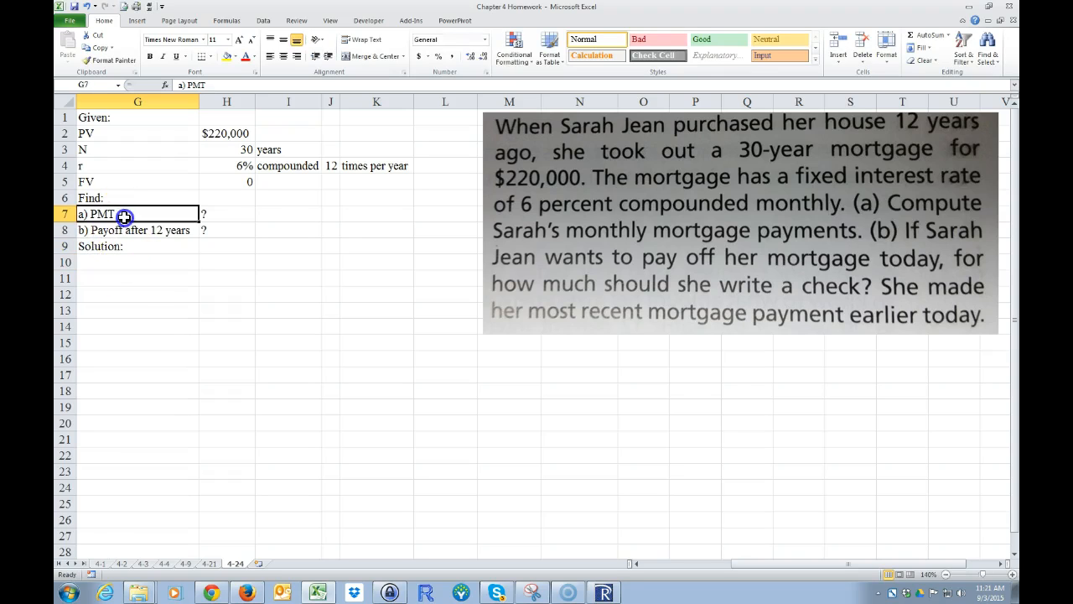
right_click(125, 216)
click(150, 238)
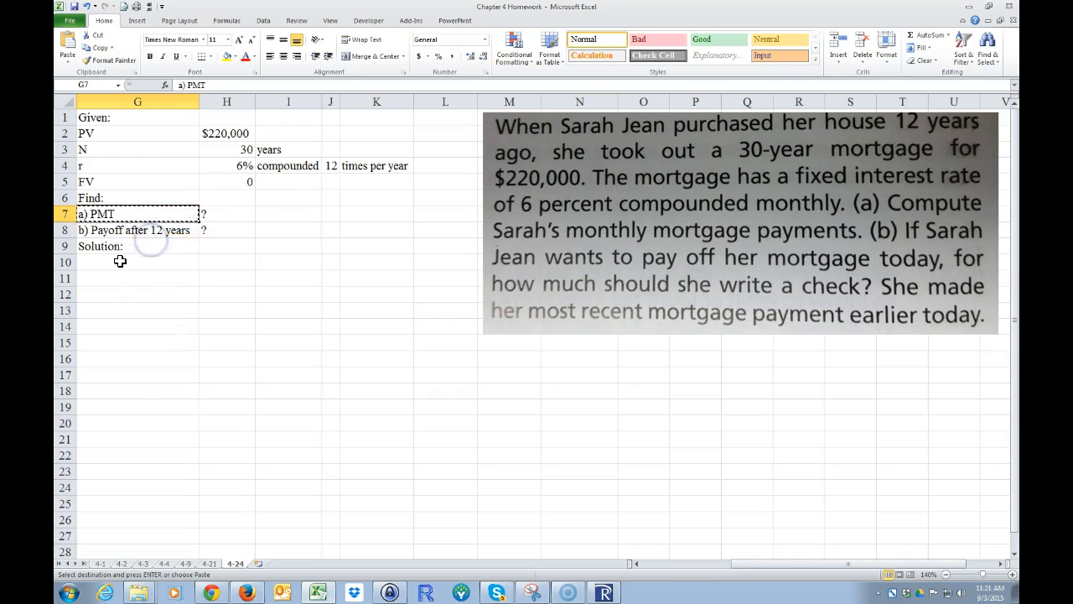
right_click(122, 261)
click(142, 306)
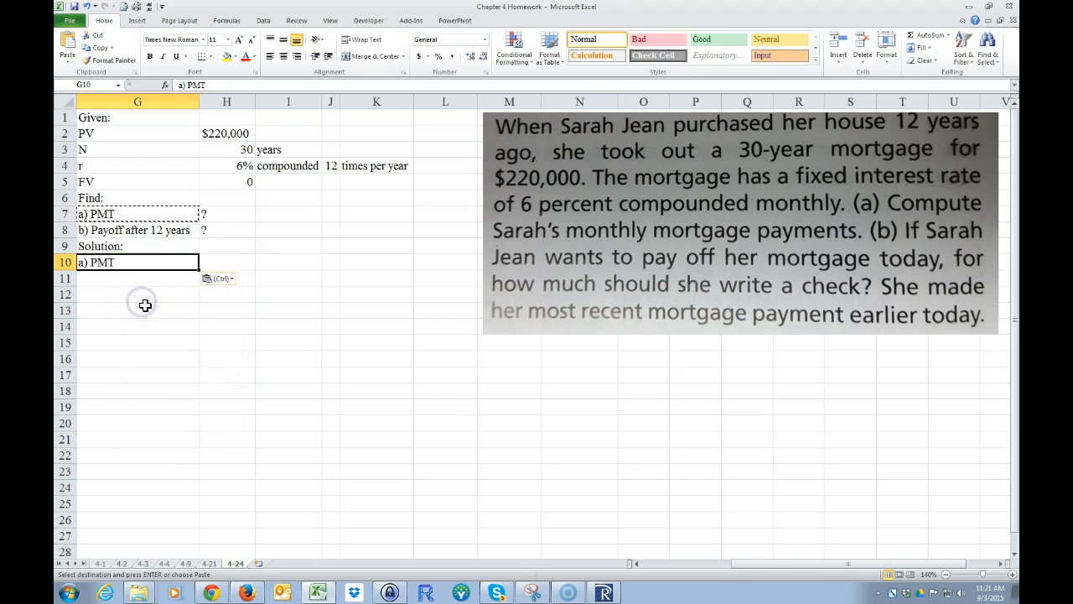
Step: Start a PMT formula in H10 with the periodic rate H4/J4 as its first argument
click(215, 263)
text(=)
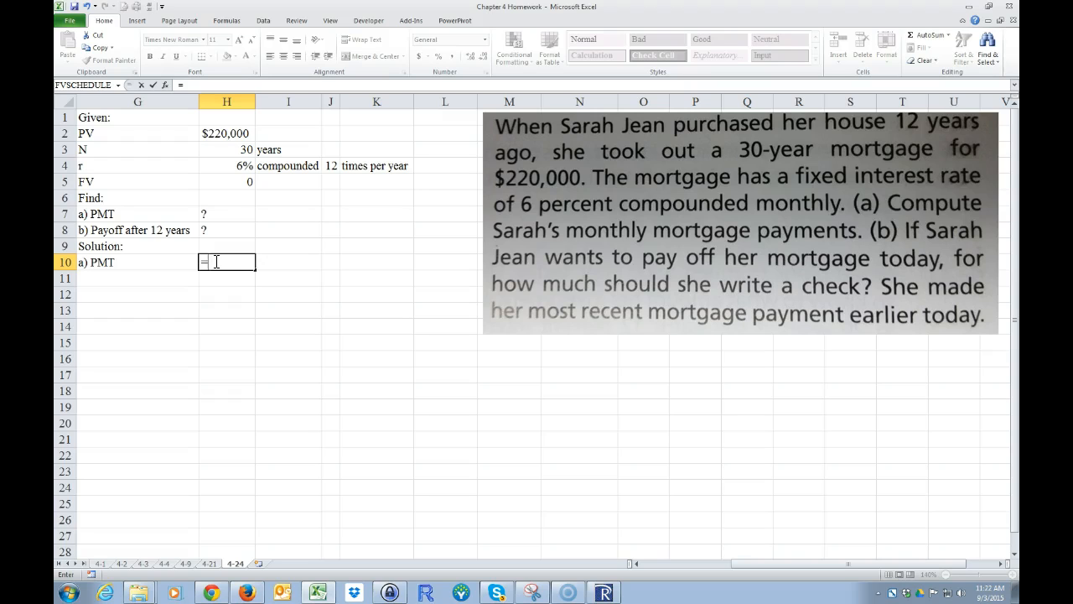
text(pmt()
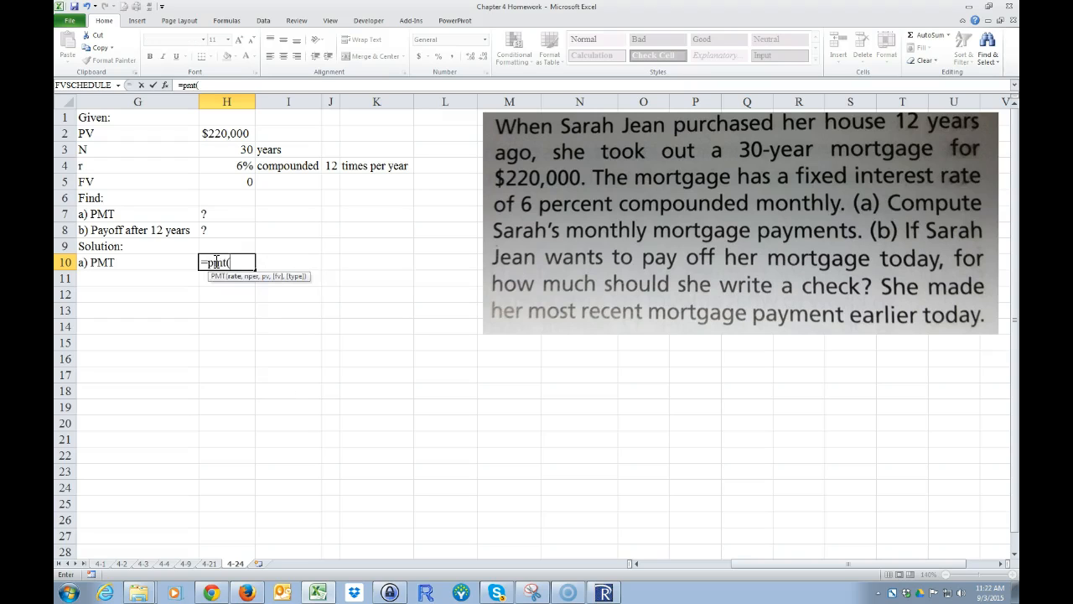
click(224, 168)
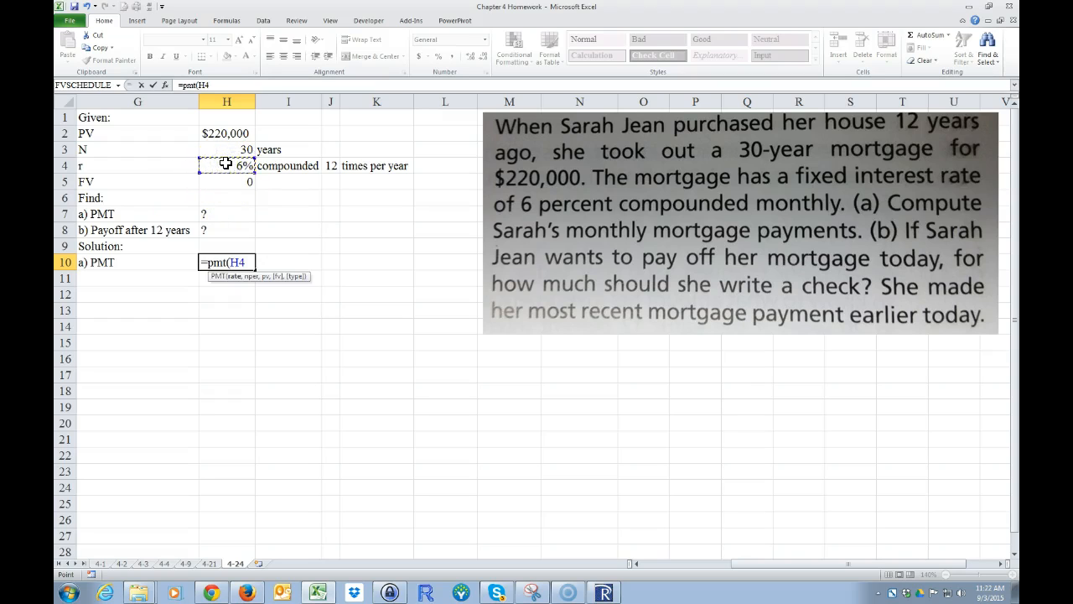
text(/)
click(332, 165)
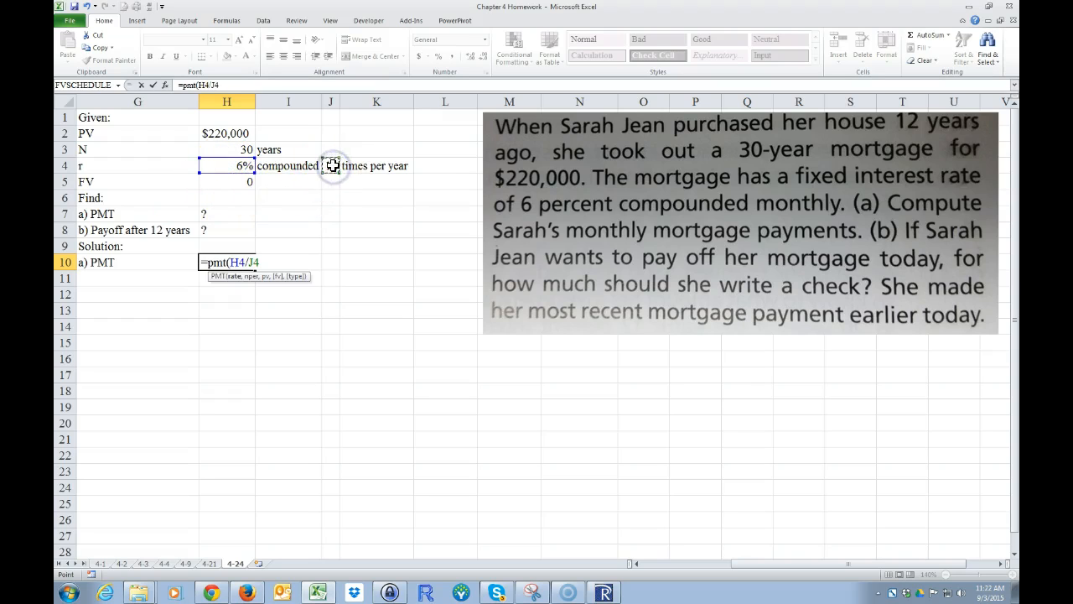
text(,)
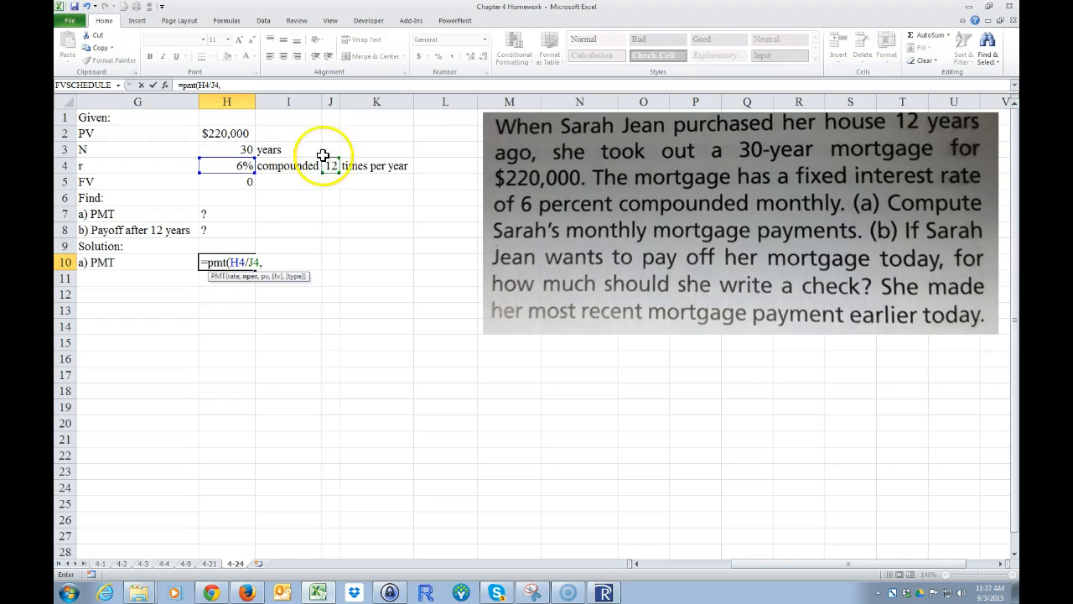
Step: Set the number of periods in the H10 PMT formula to H3*J4
click(238, 150)
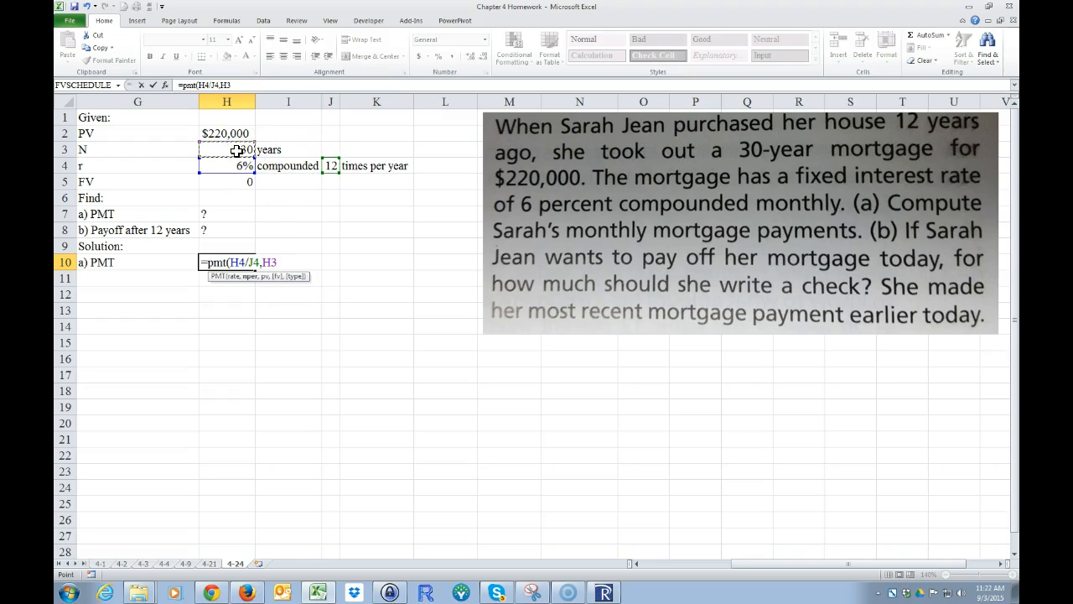
text(8)
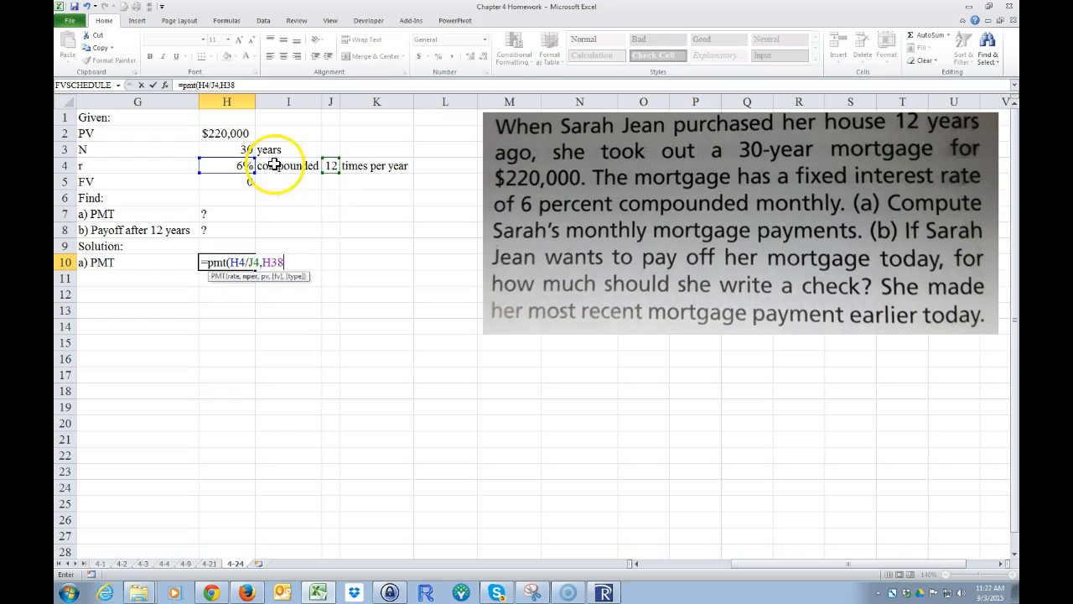
click(333, 166)
click(537, 327)
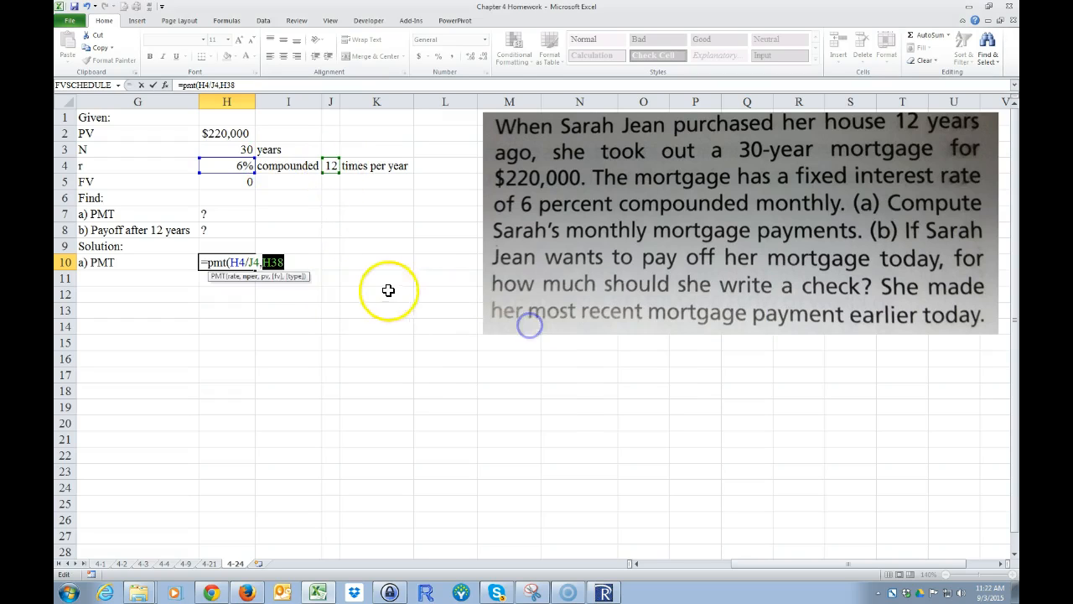
click(238, 148)
text(*)
click(330, 165)
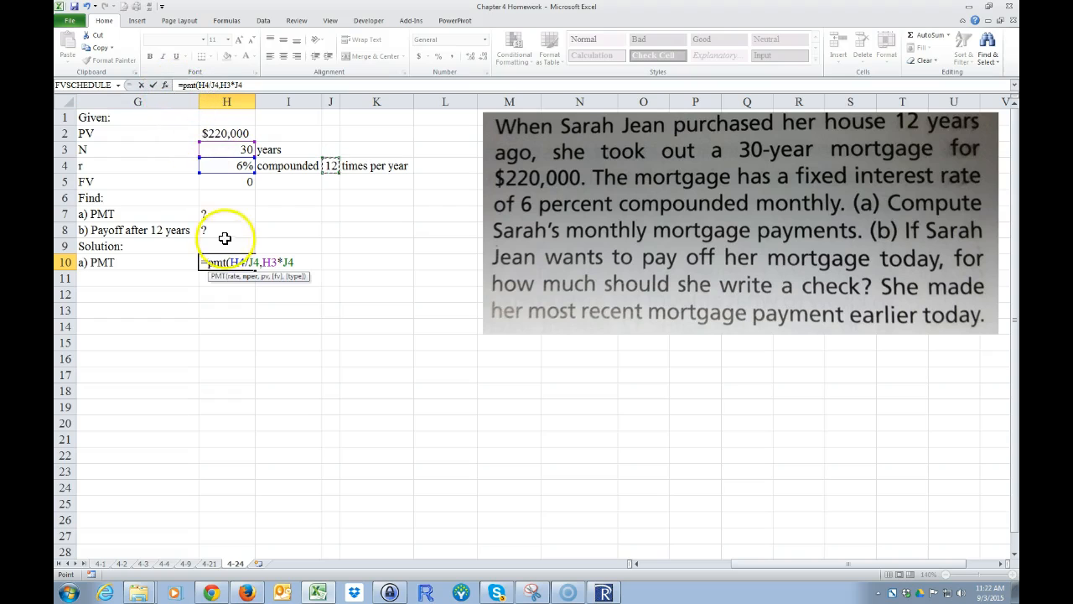
Step: Complete the H10 PMT function's arguments with Pv H2 and Fv H5
click(165, 85)
drag(655, 292, 544, 147)
click(670, 178)
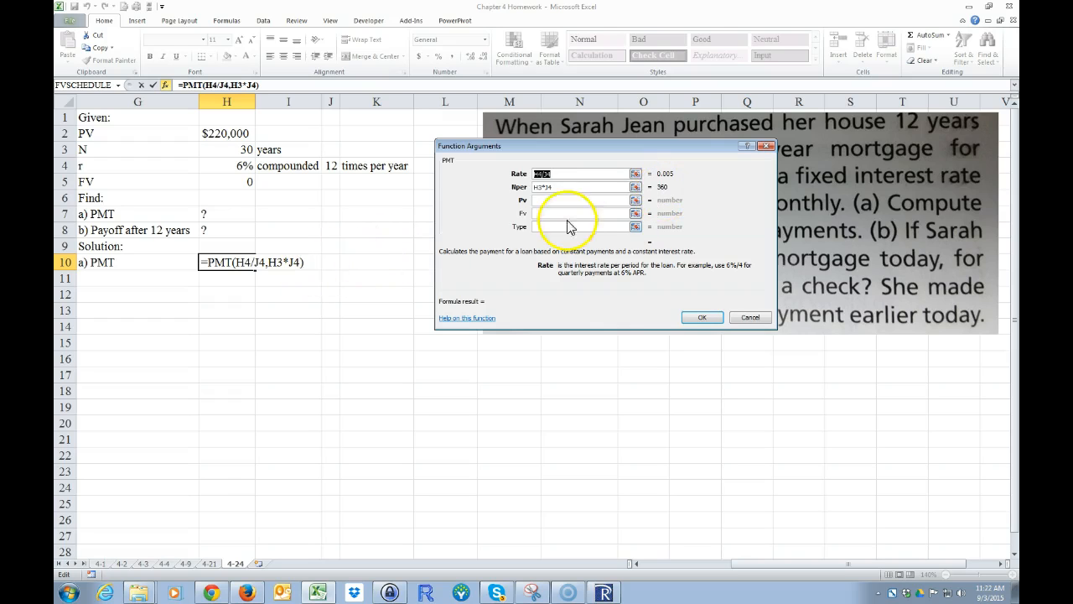
click(556, 200)
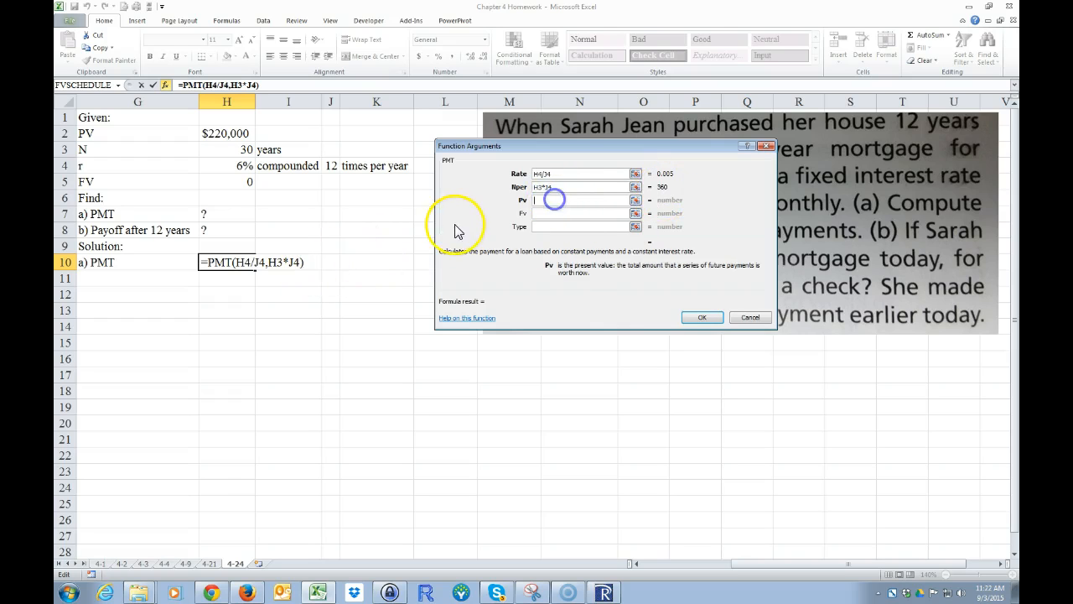
click(216, 134)
click(541, 213)
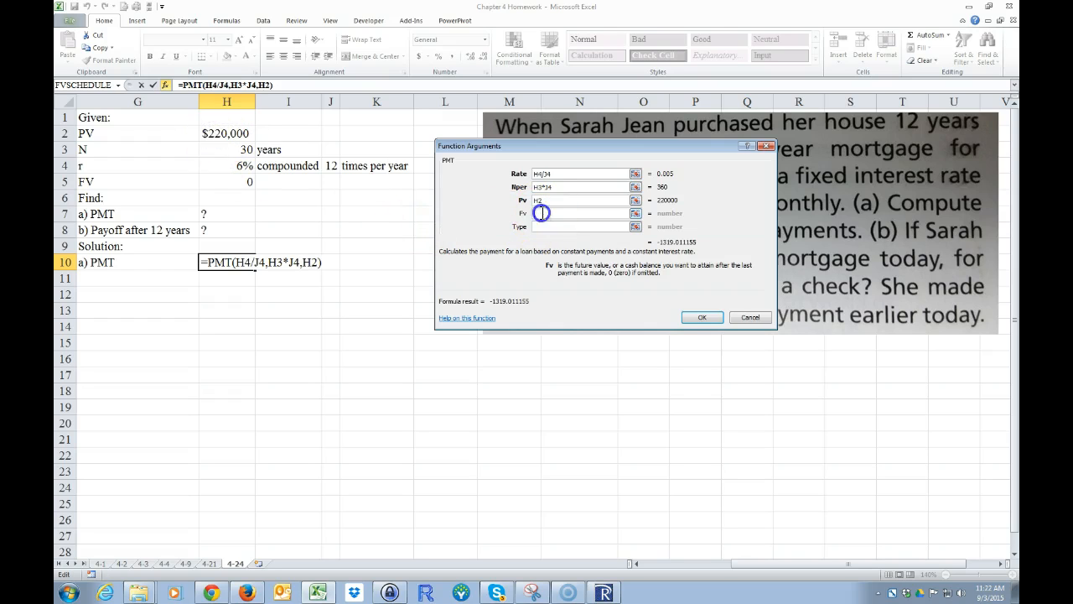
click(229, 184)
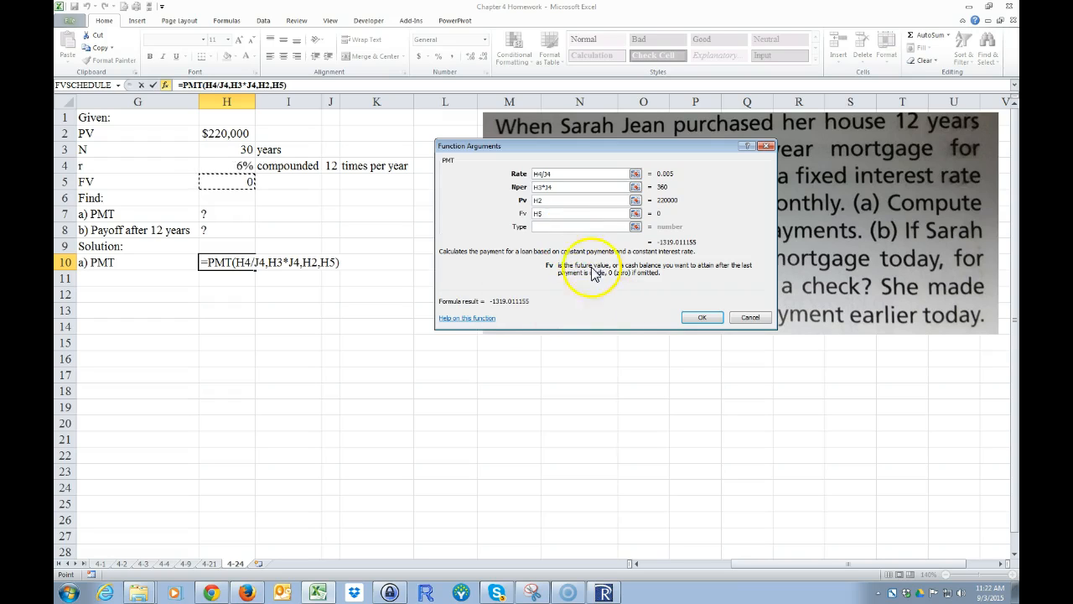
click(702, 317)
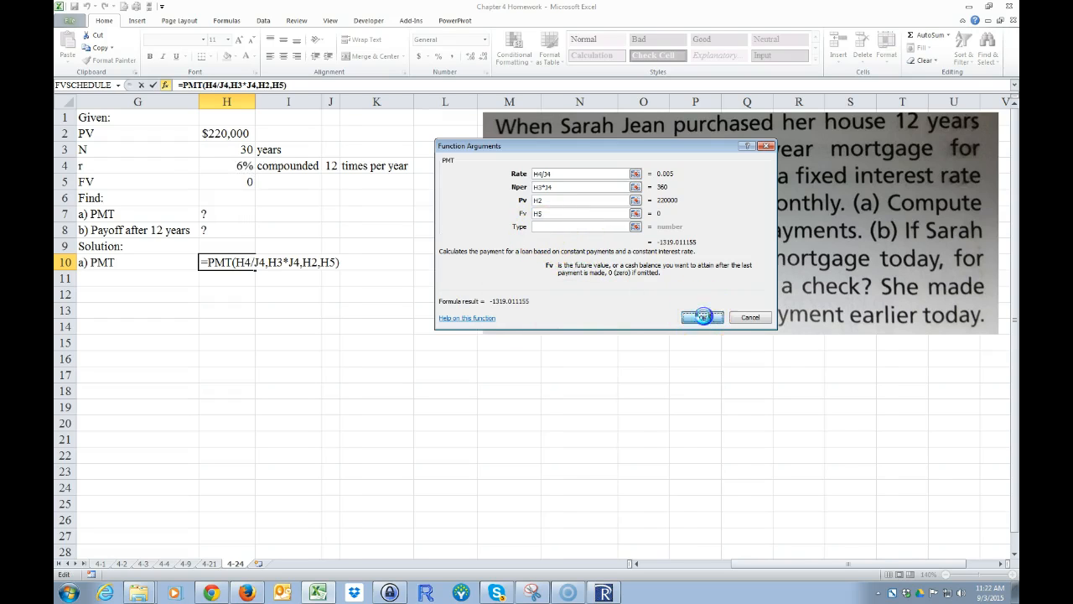
Step: Highlight the a) PMT label and its result in G10:H10 with yellow fill
click(229, 263)
drag(86, 262, 209, 263)
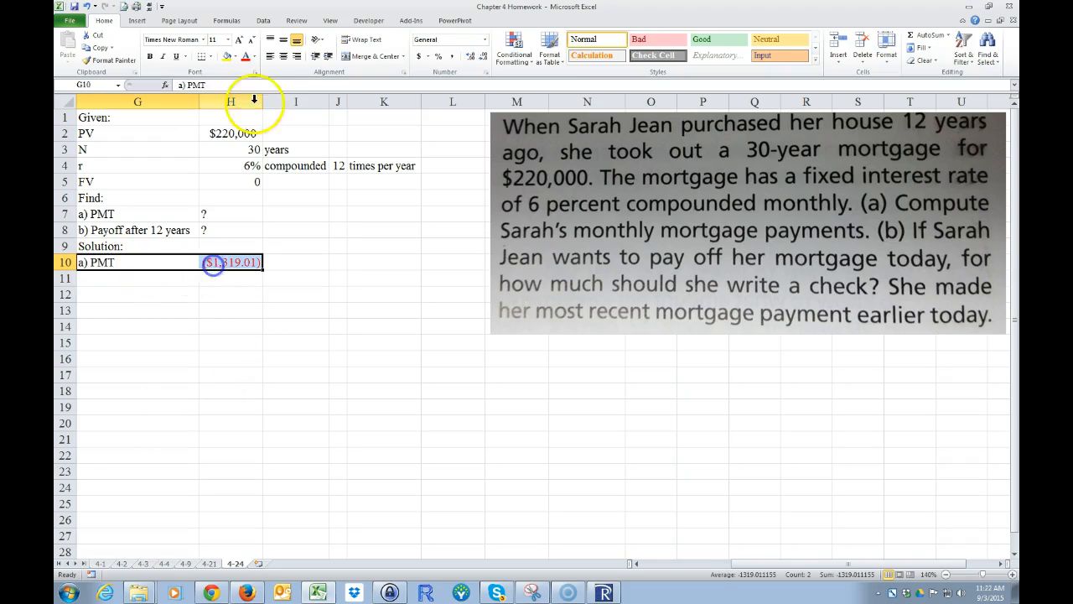
click(226, 56)
drag(229, 359, 229, 344)
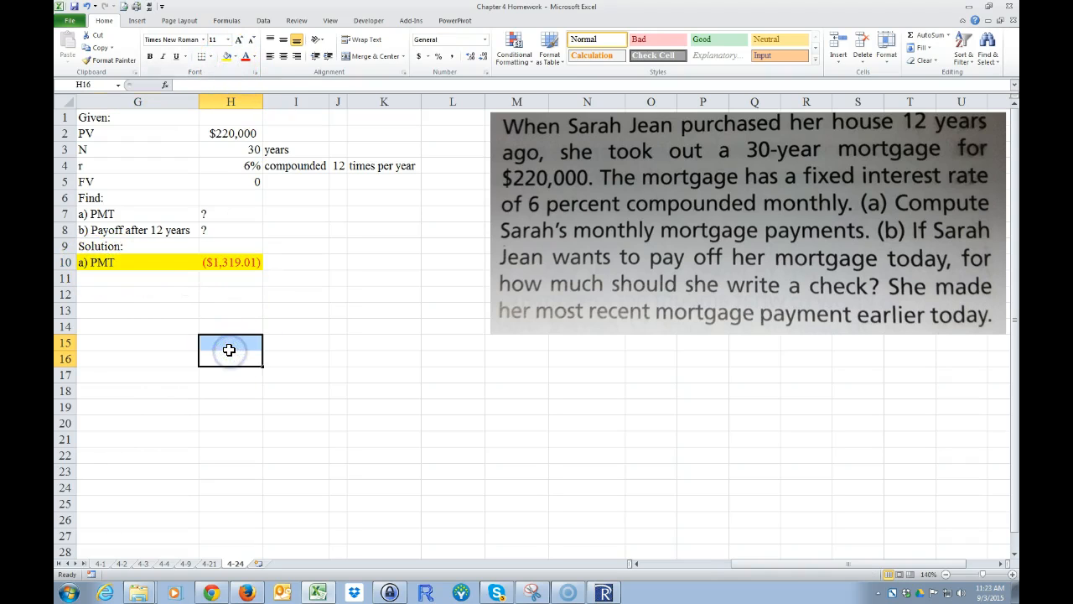
Step: Show the payment formula's text in I10 using GetFormula on H10
click(288, 261)
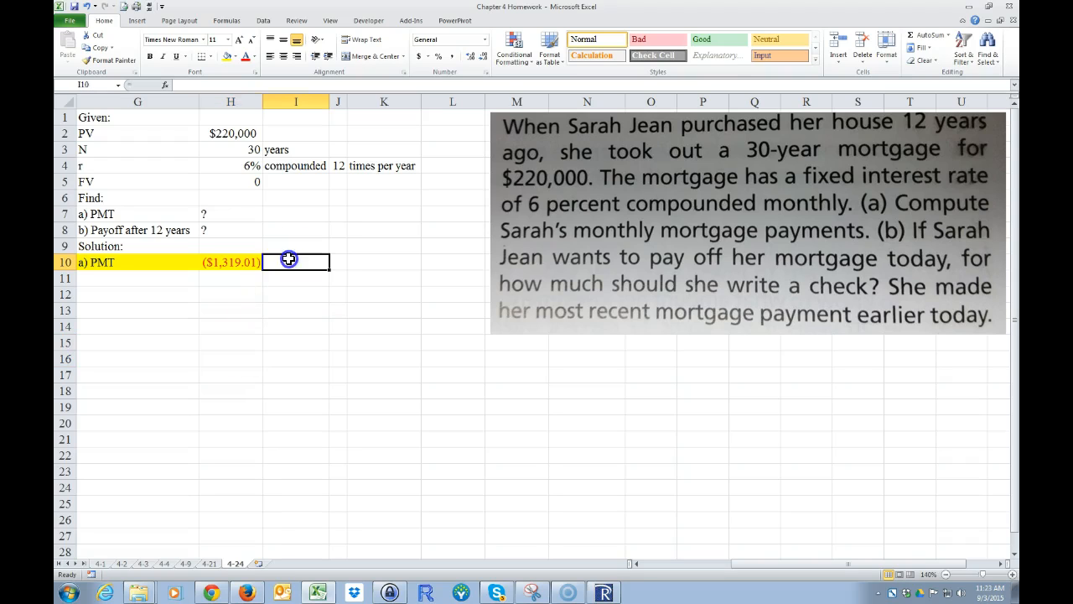
text(=get)
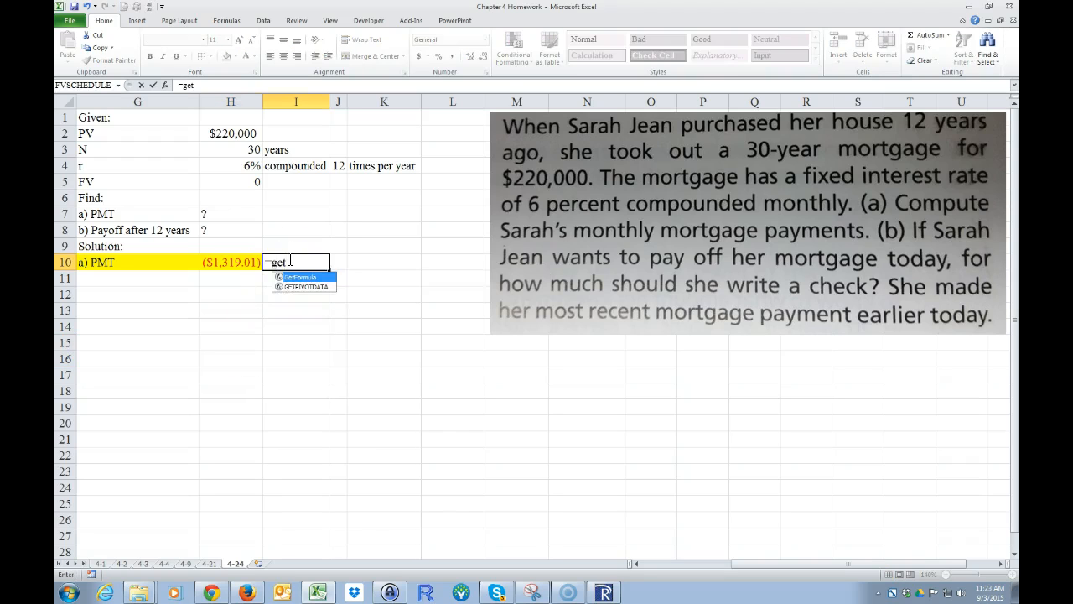
click(302, 278)
click(253, 263)
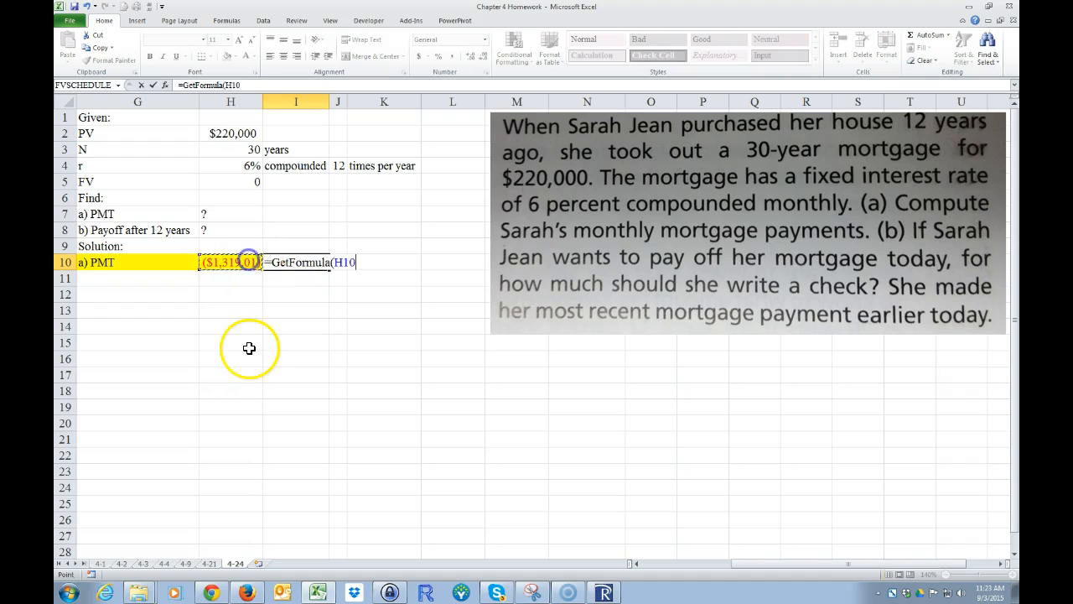
key(Return)
click(249, 348)
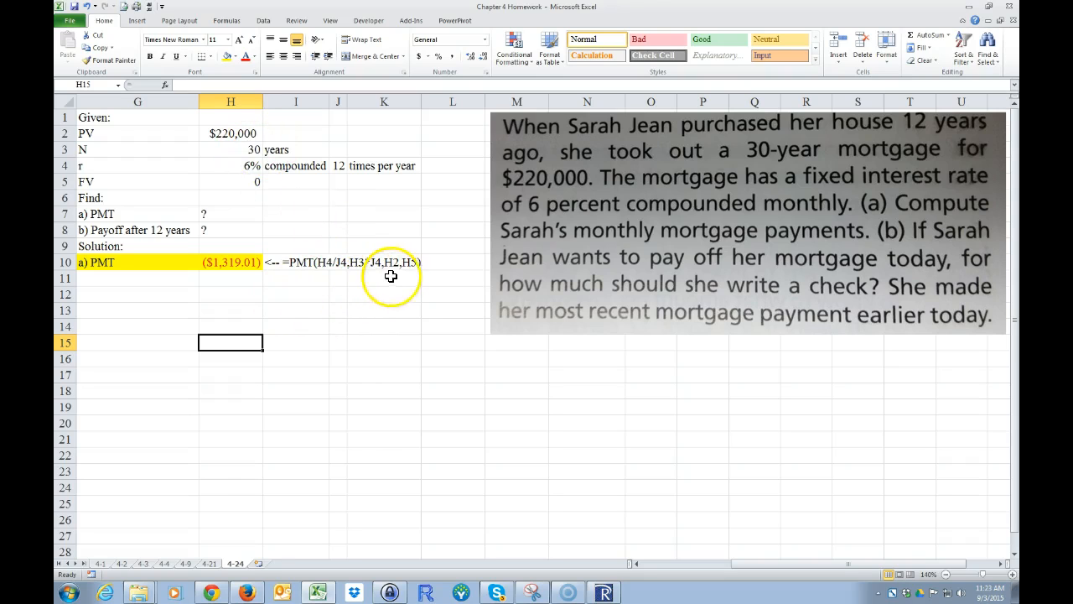
Step: Enter only b) in G11 as the label for the second part of the solution
click(92, 280)
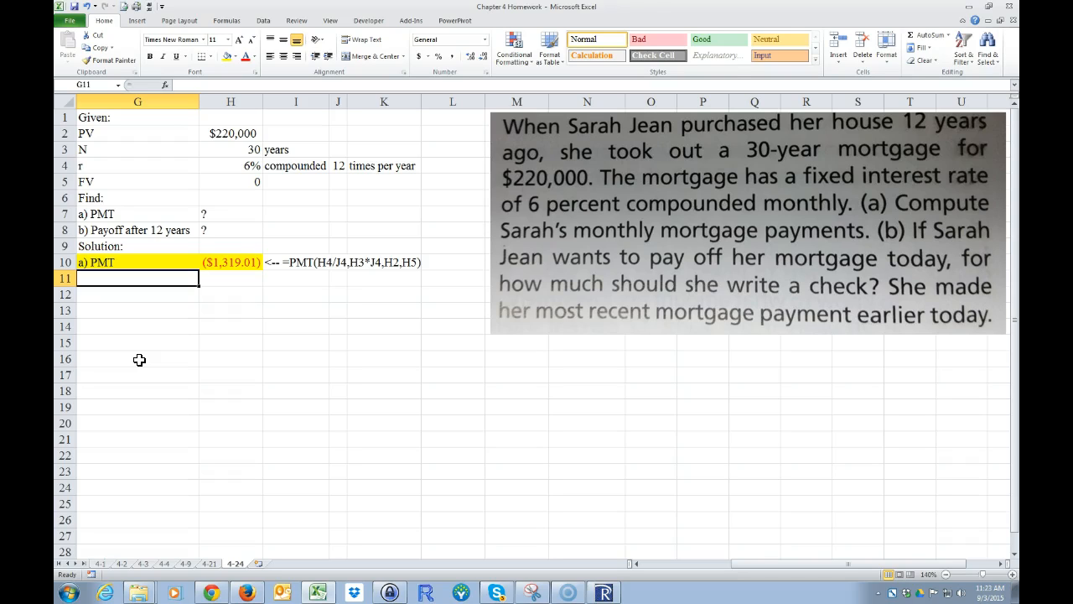
text(b))
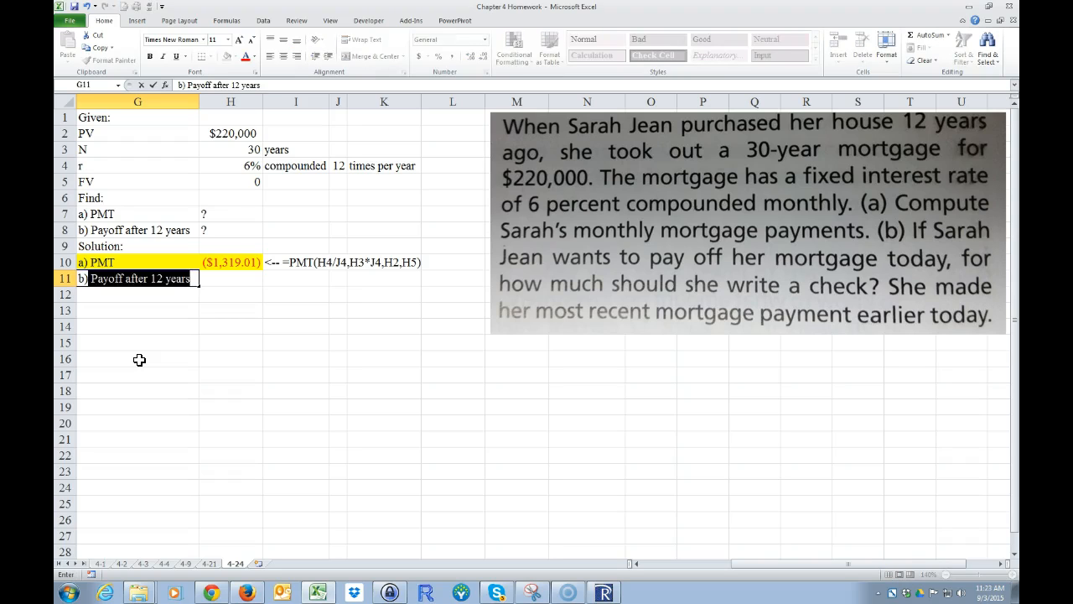
key(Delete)
key(Return)
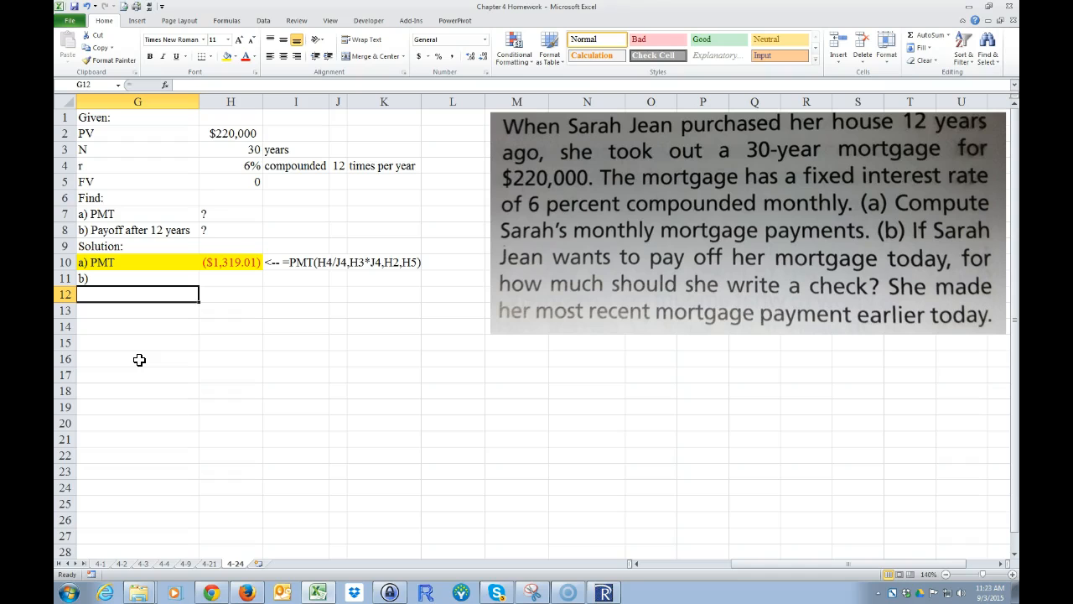
Step: Label G12 as N and compute the remaining years in H12 with =H3-12
text(N)
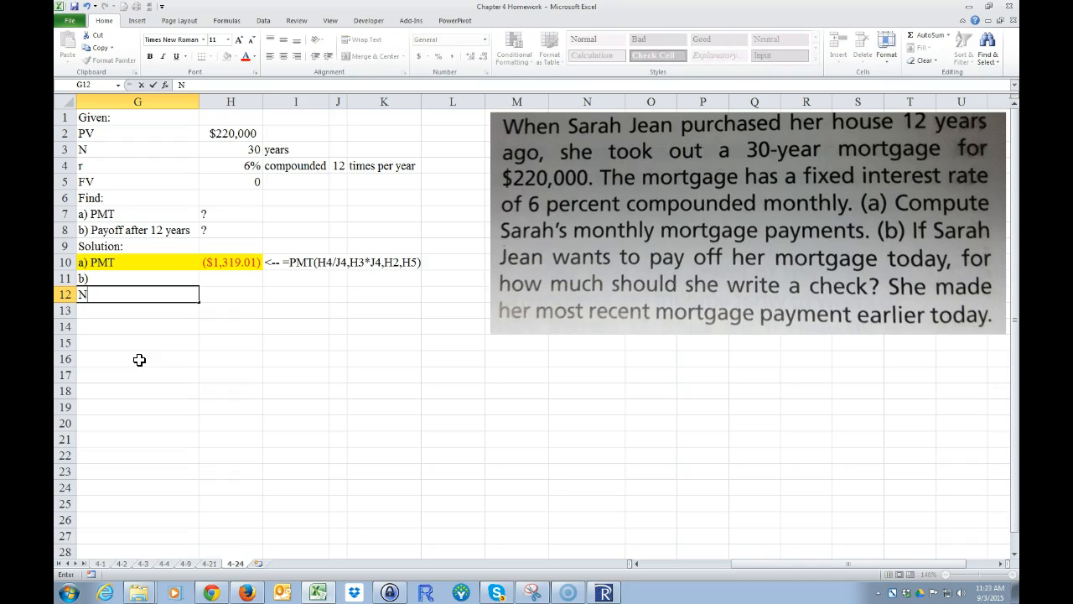
key(Tab)
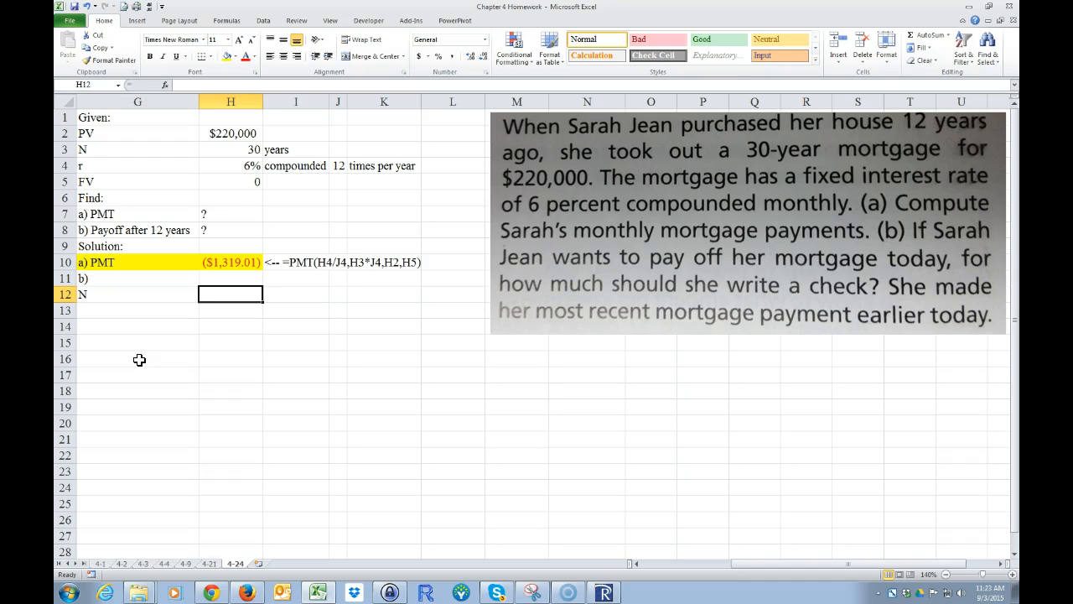
text(=)
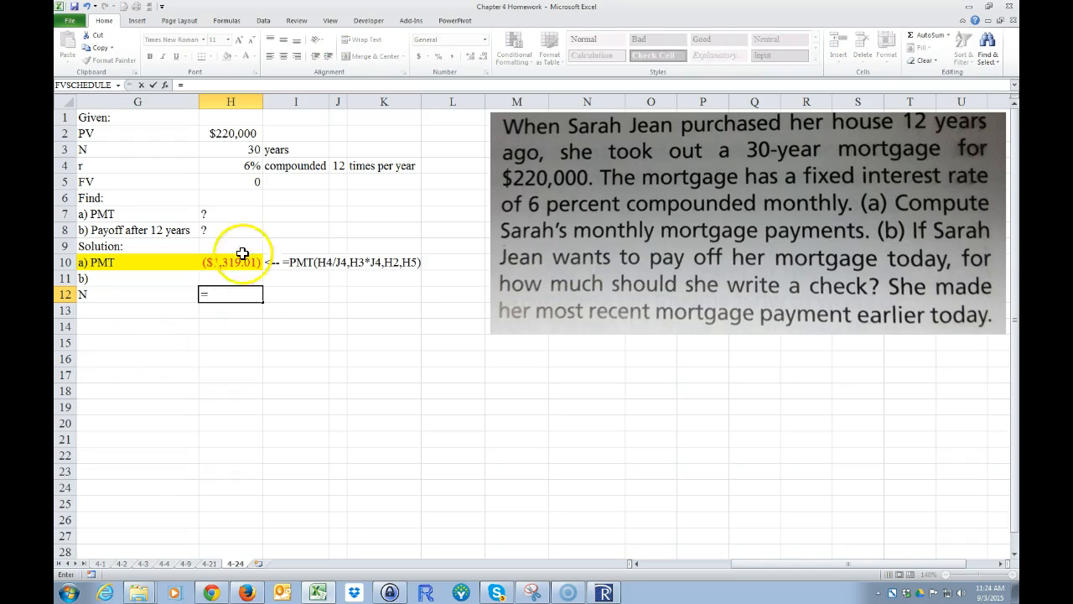
click(220, 148)
text(-)
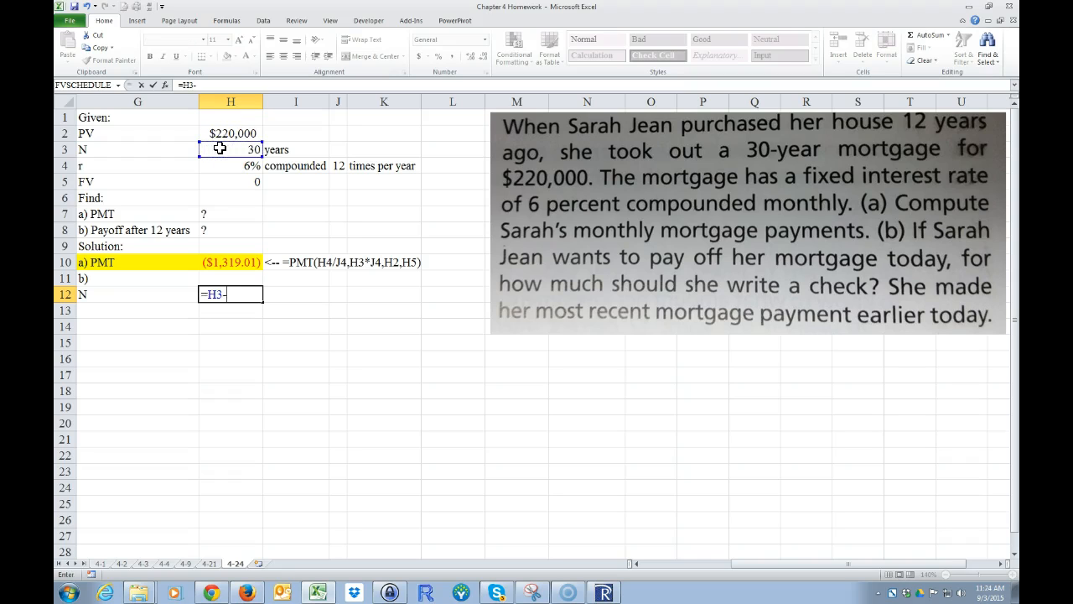
text(12)
key(Return)
Step: Enter the unit years in I12 beside the remaining term
click(303, 291)
text(yeasr)
key(BackSpace)
key(BackSpace)
text(rs)
key(Return)
Step: Label G13 as PMT and link H13 to the computed payment with =H10
key(Left)
key(Left)
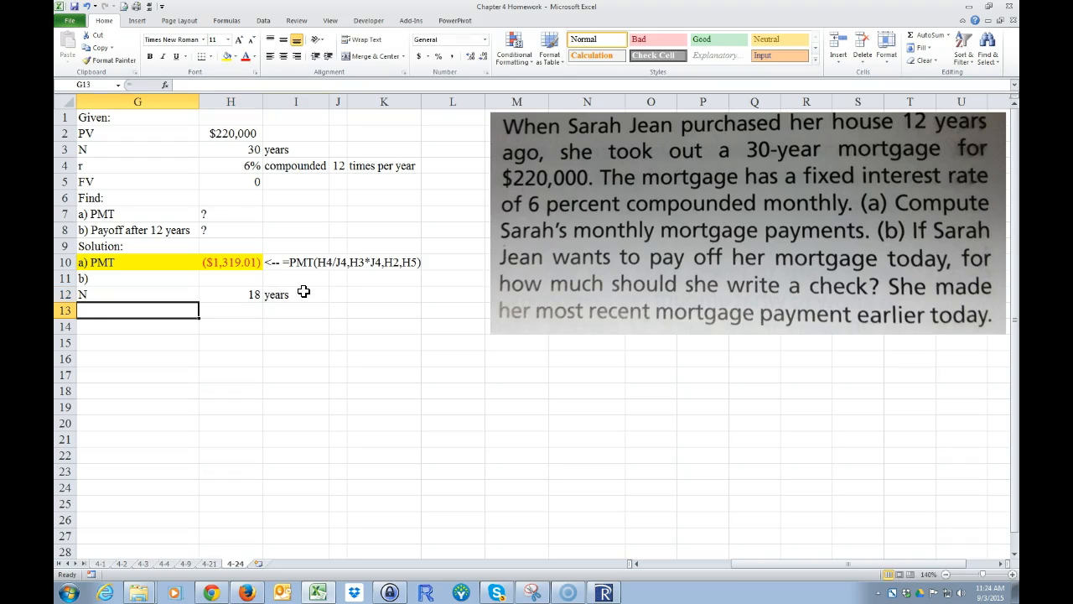
text(pmt)
key(BackSpace)
key(BackSpace)
key(BackSpace)
text(PMT)
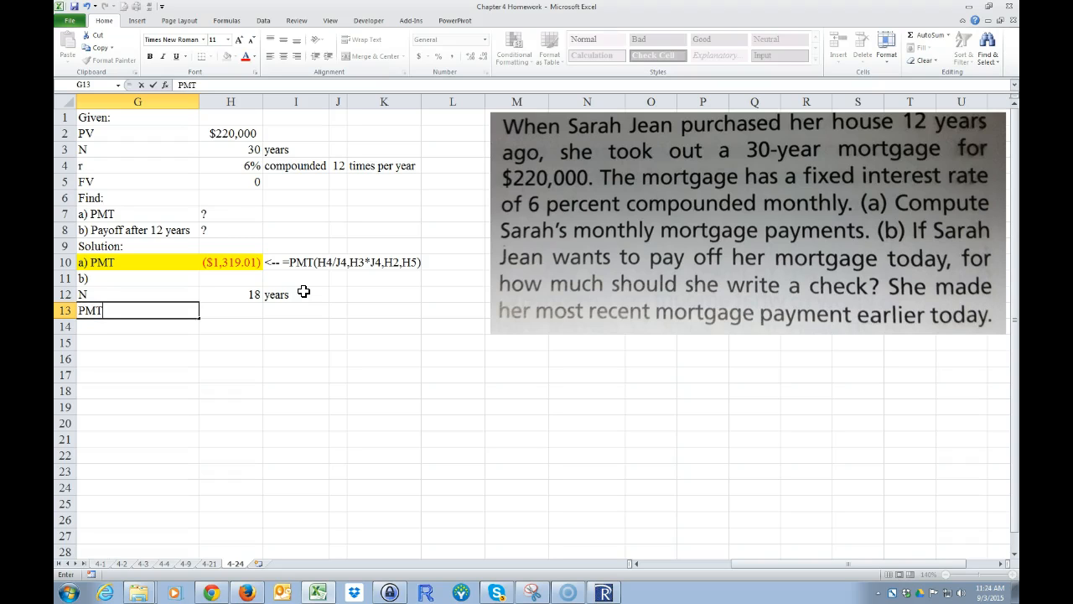
text(=)
key(BackSpace)
click(227, 310)
text(=)
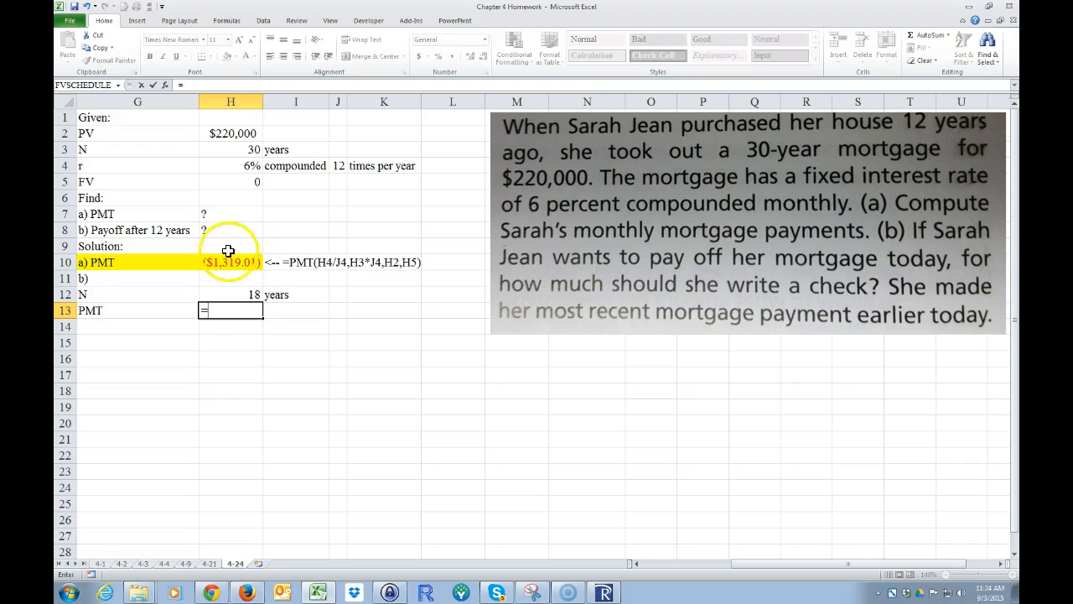
click(231, 261)
key(Return)
Step: Label G14 as FV and enter 0 in H14
click(115, 328)
text(FV)
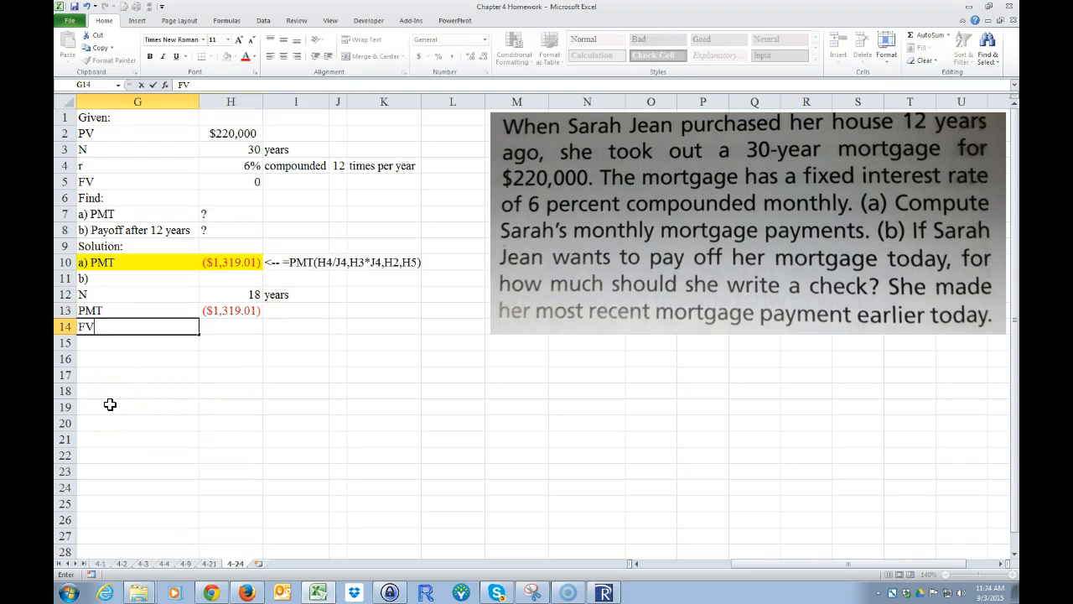
key(Tab)
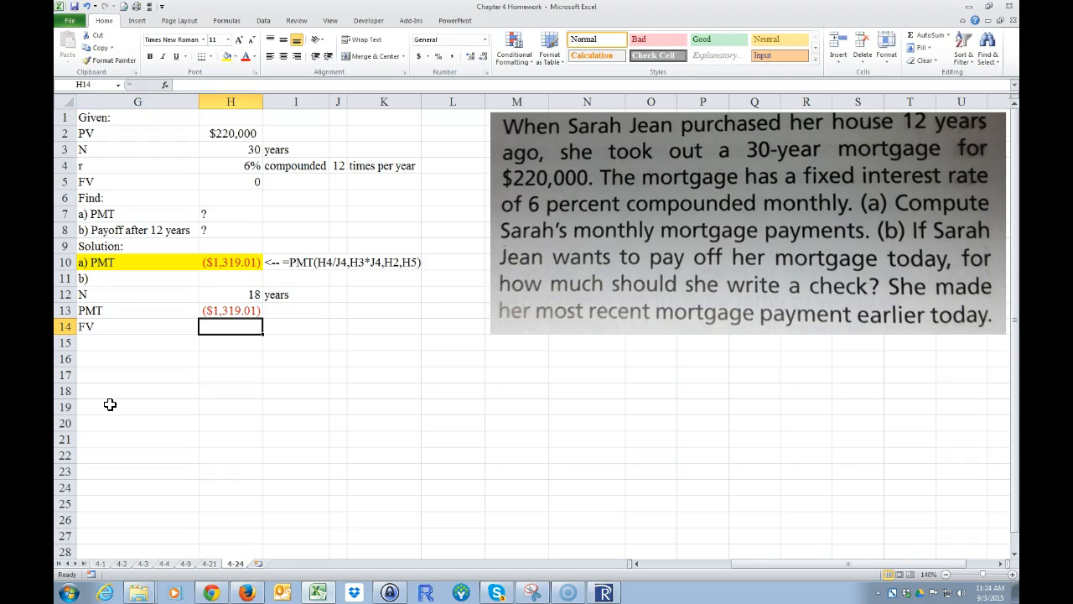
text(0)
key(Return)
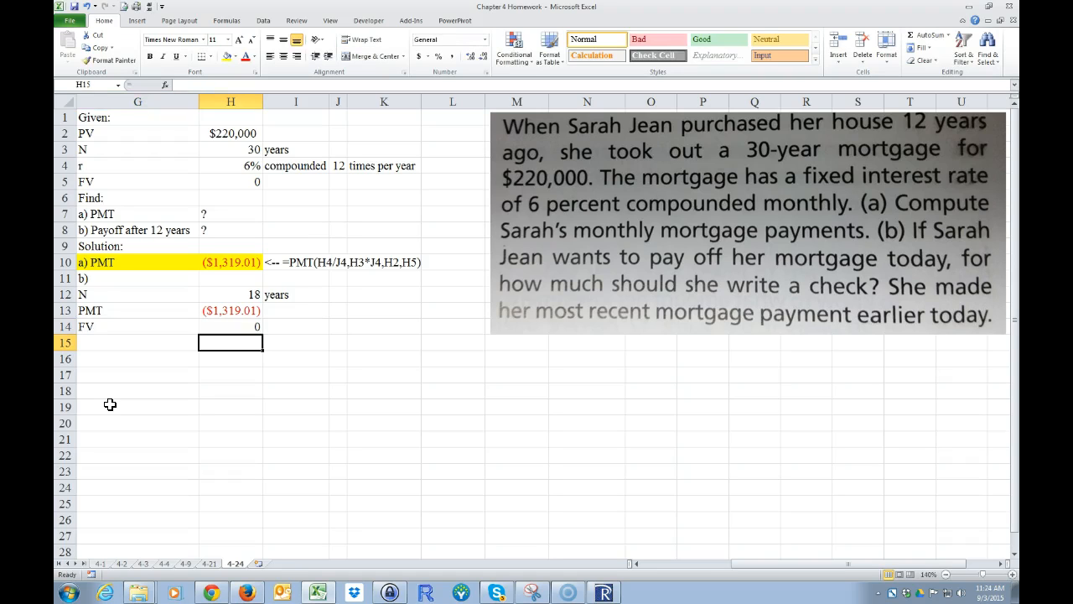
Step: Label G15 as PV below the FV row
key(Left)
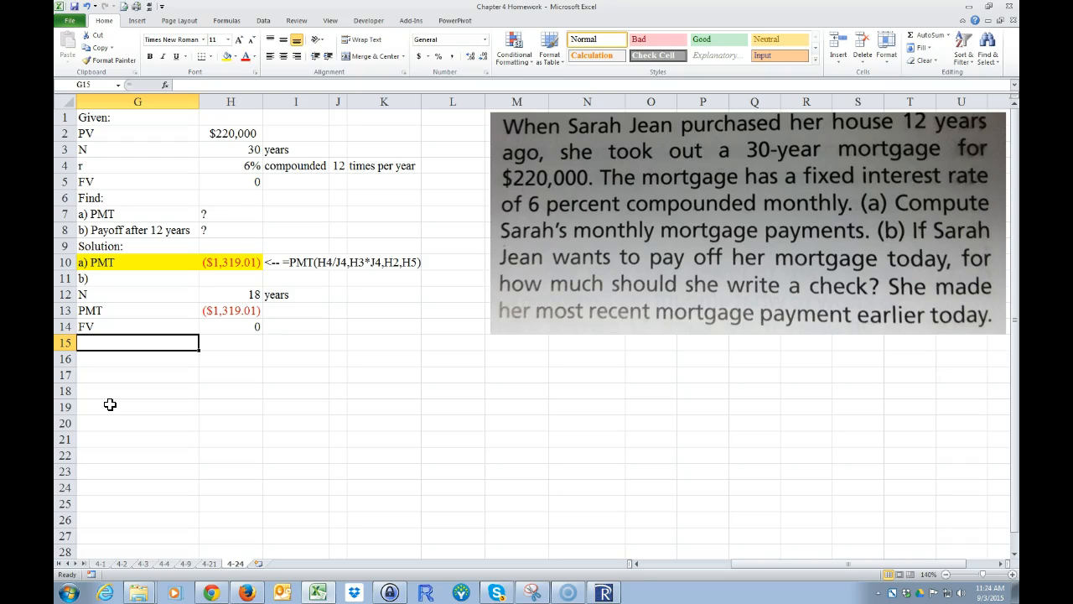
text(PV)
key(Tab)
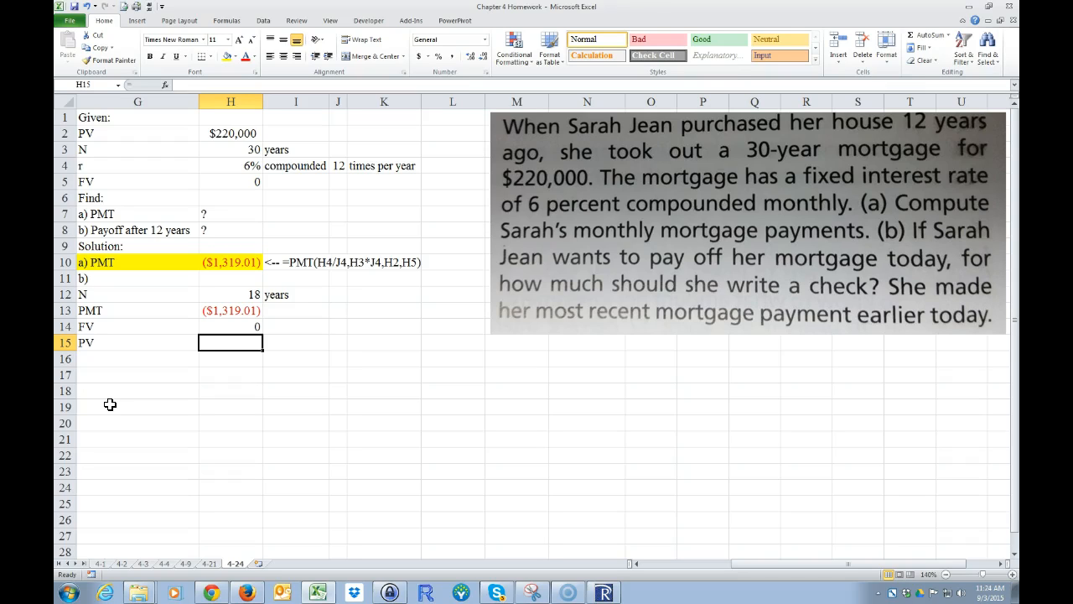
Step: Compute the remaining mortgage balance in H15 with =PV(H4/J4,H12*J4,H10,H14)
text(=)
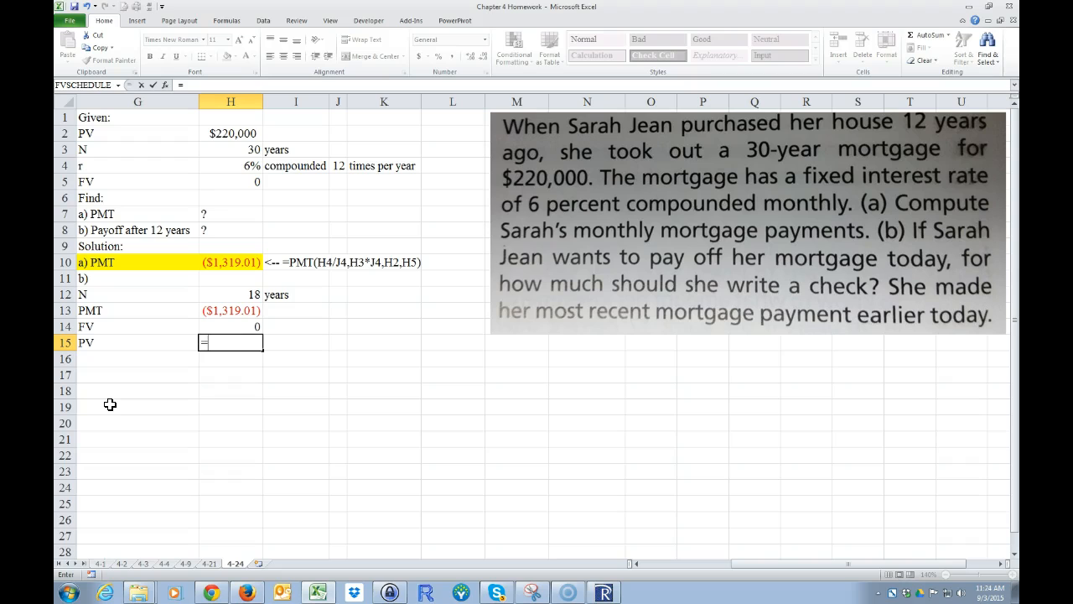
text(PV()
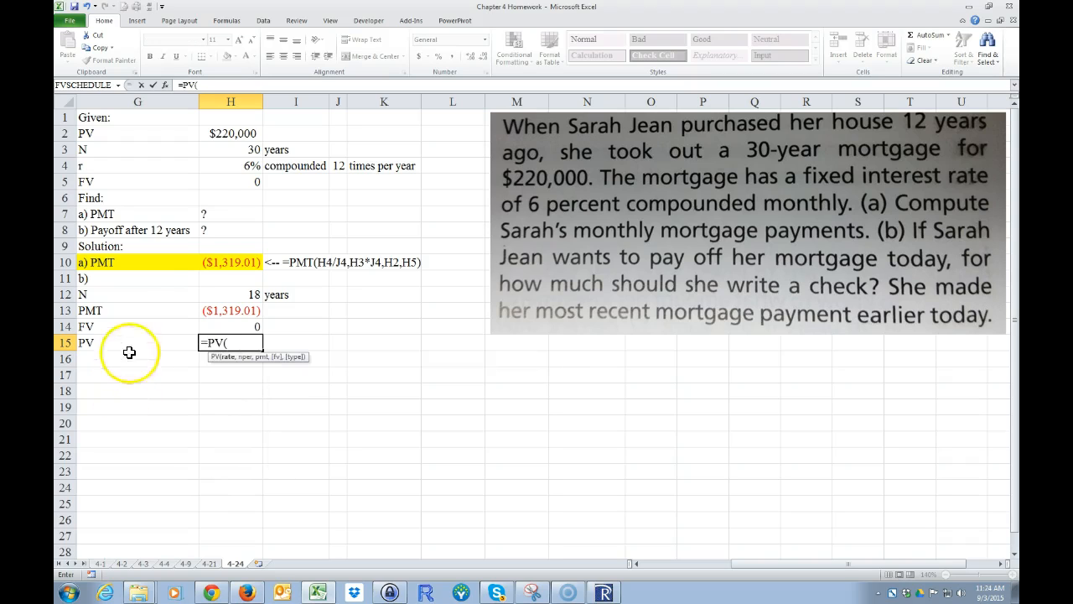
click(235, 164)
text(/)
click(338, 165)
text(,)
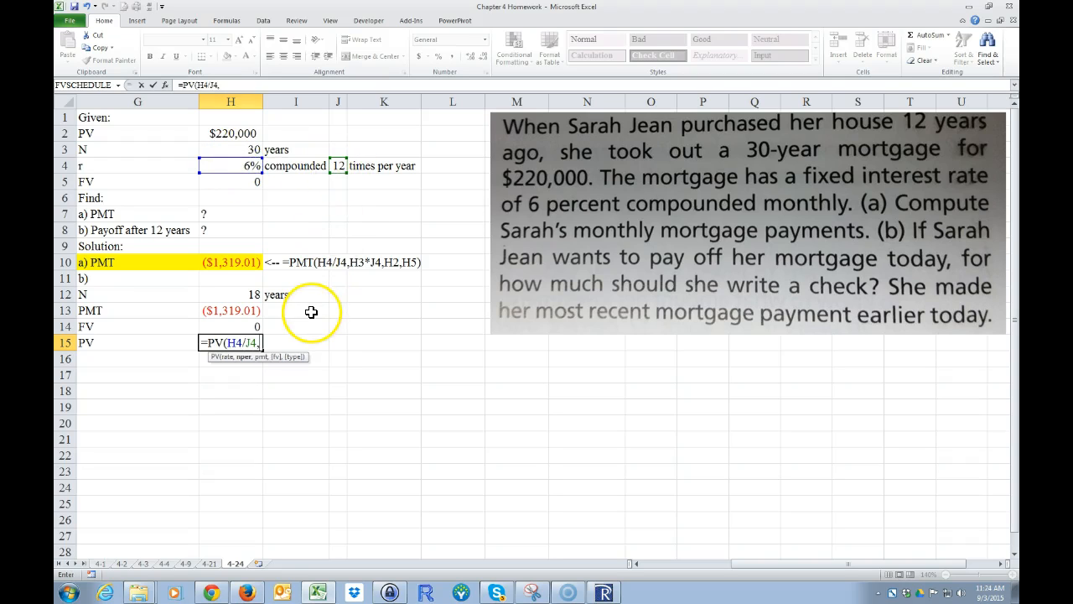
click(234, 295)
text(*)
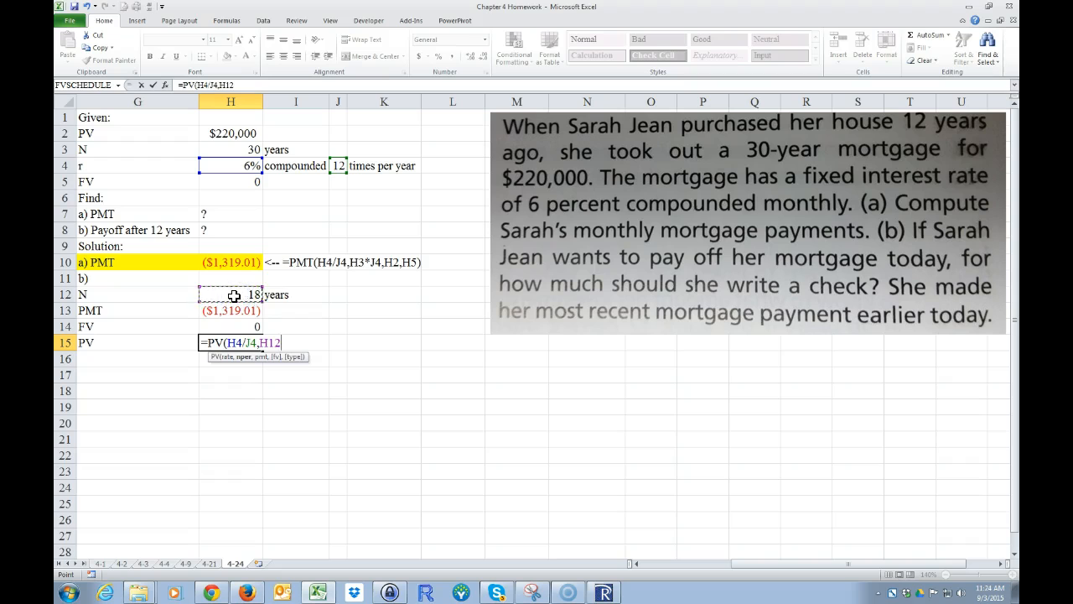
click(336, 166)
text(,)
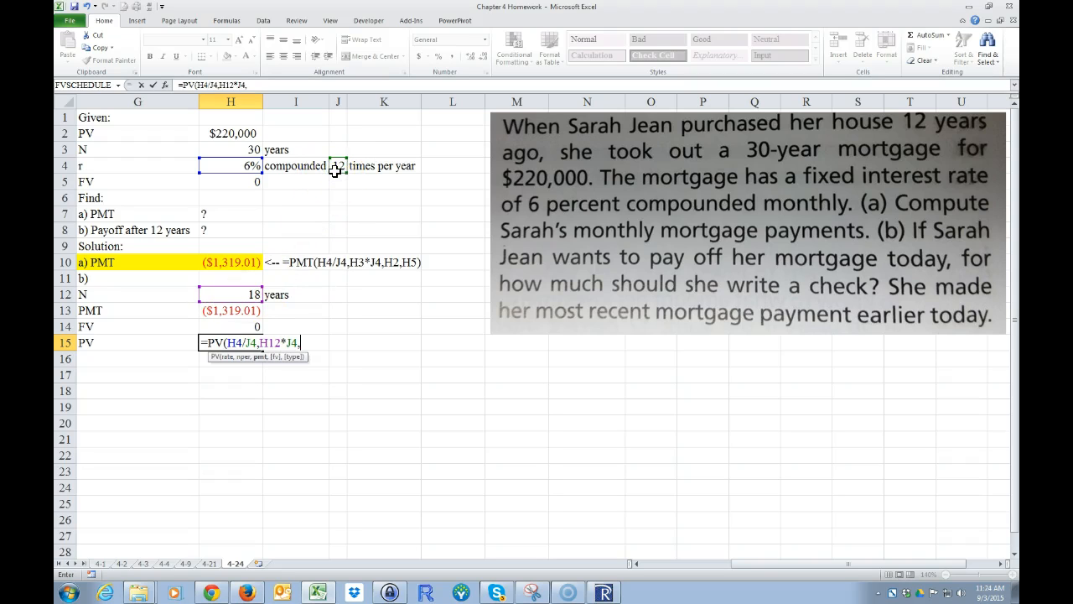
click(222, 263)
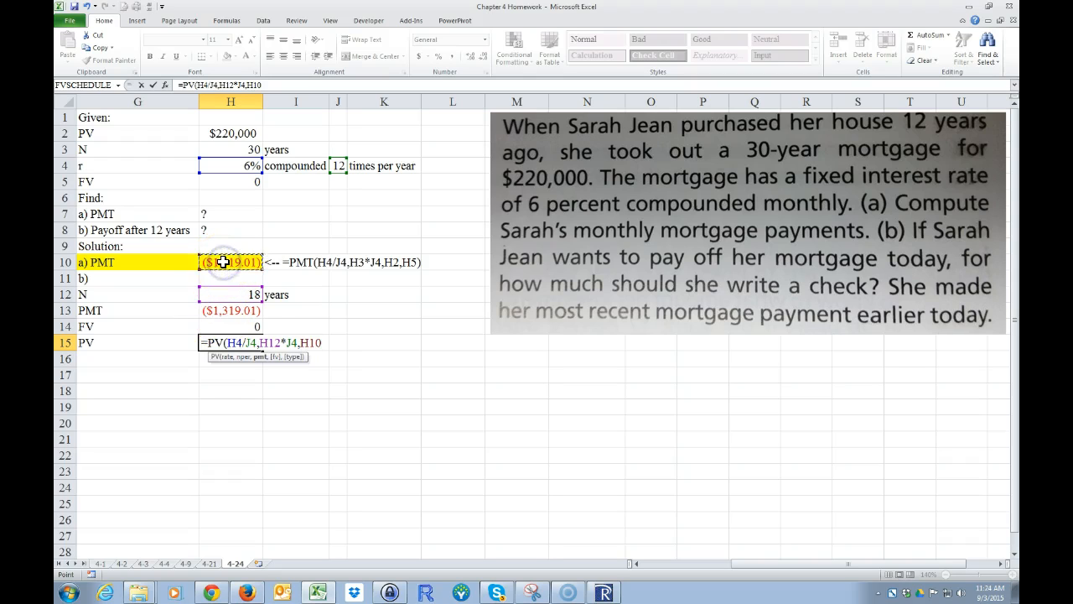
text(,)
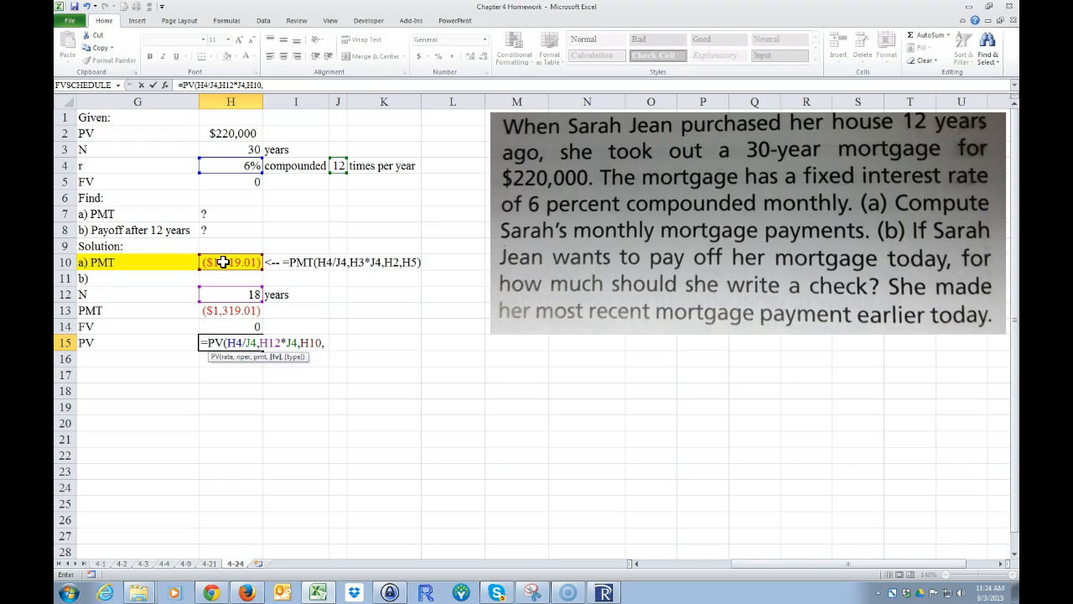
click(230, 326)
key(Return)
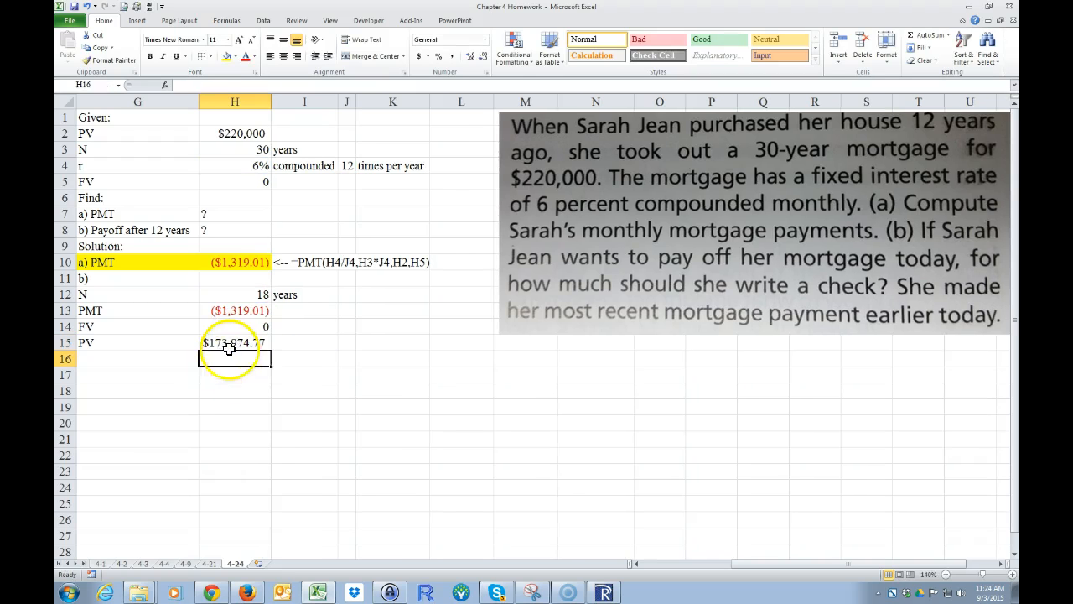
click(229, 344)
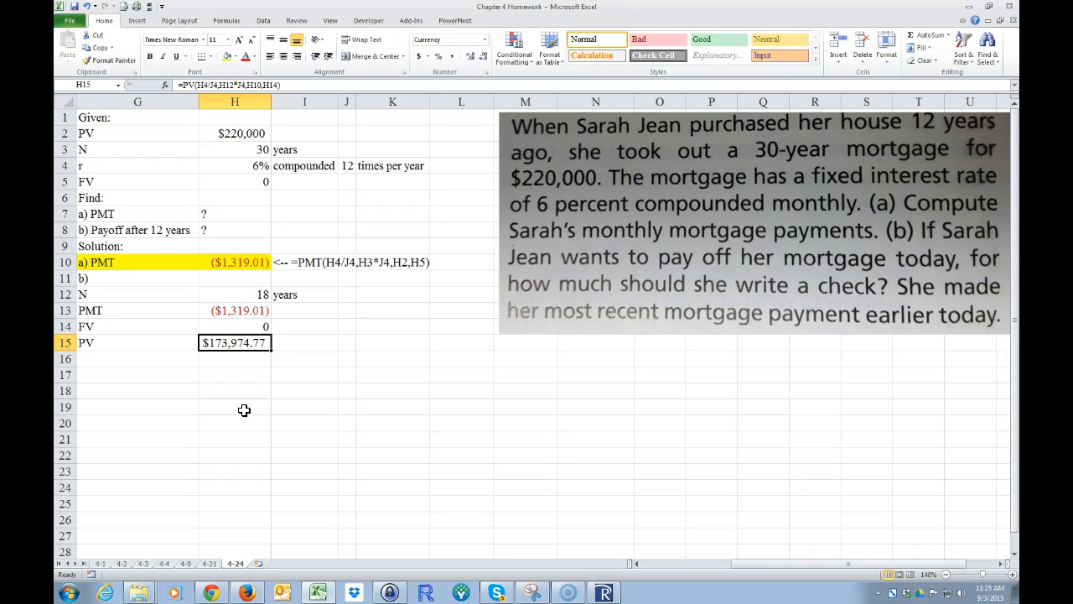
click(243, 407)
click(239, 343)
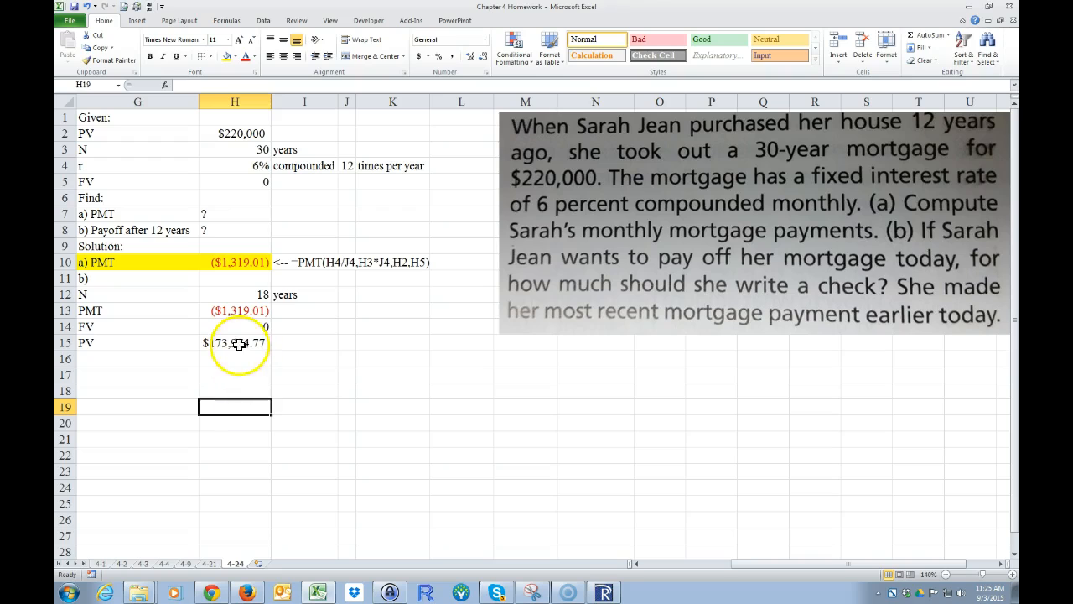
click(239, 292)
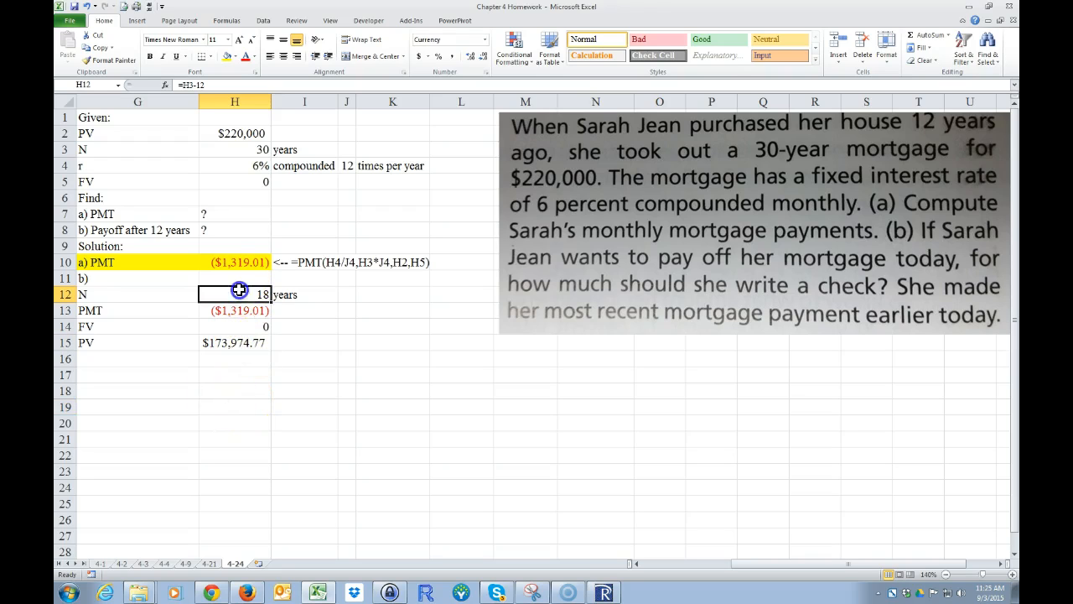
click(150, 343)
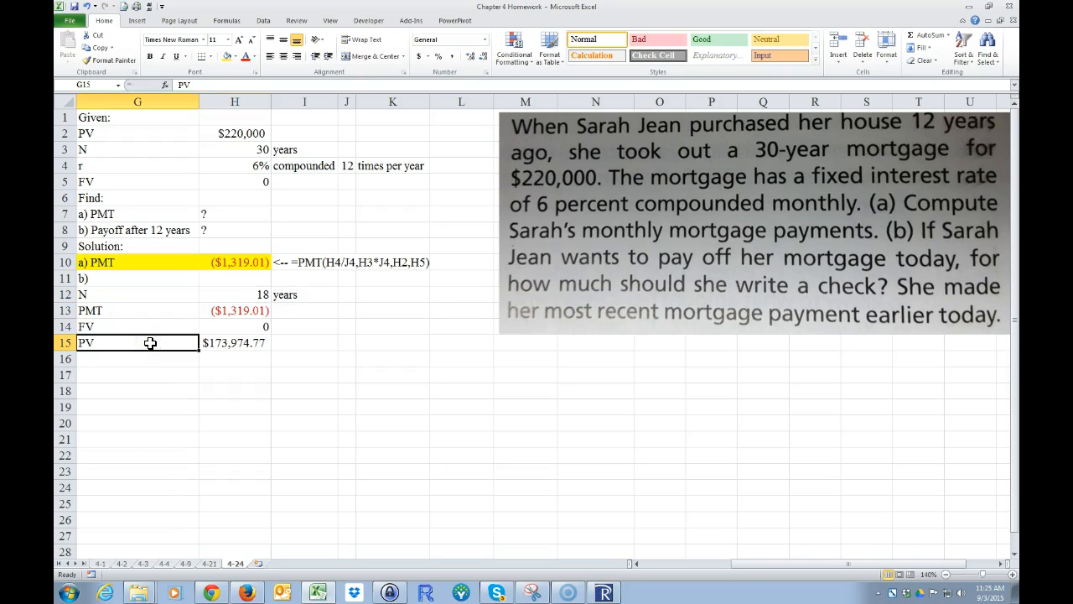
text(P)
text(a)
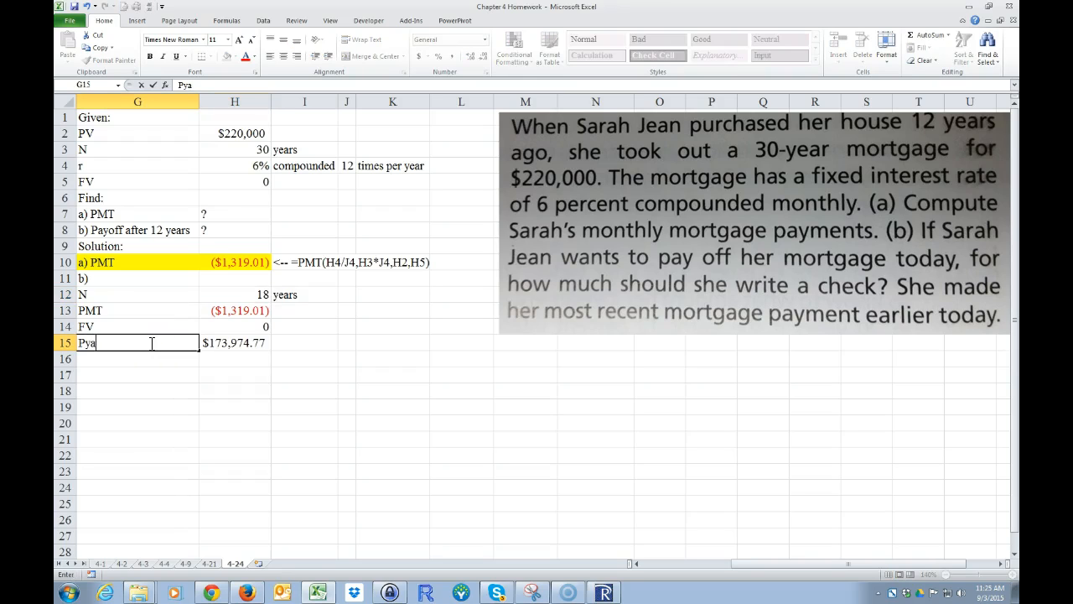
text(yoff afte)
Step: Copy the label "b) Payoff after 12 years" from G8 into G15, replacing the existing text
click(147, 230)
right_click(117, 232)
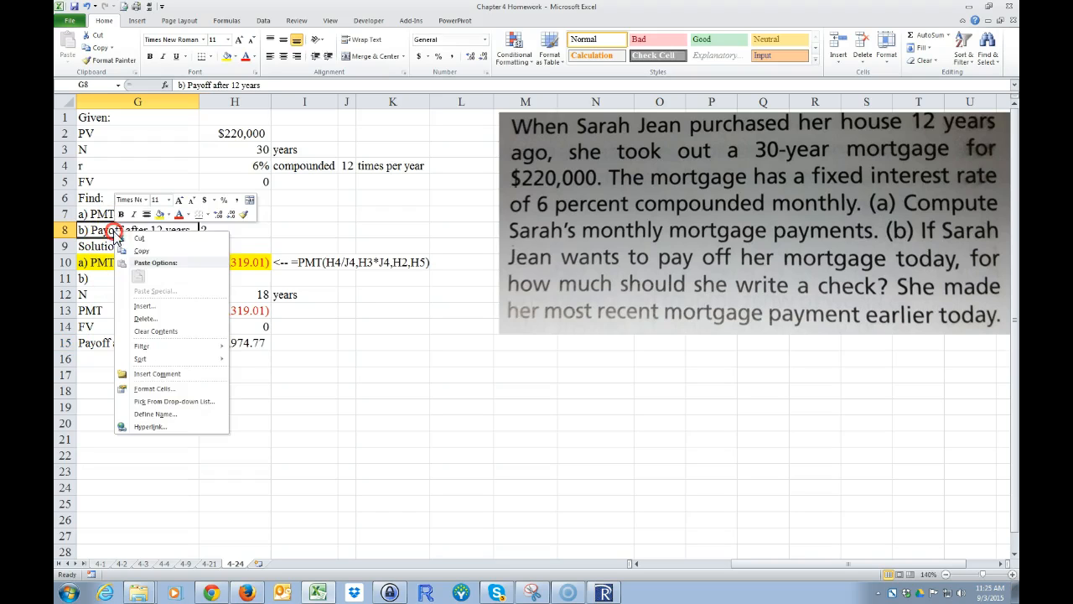
click(150, 255)
click(138, 343)
right_click(128, 344)
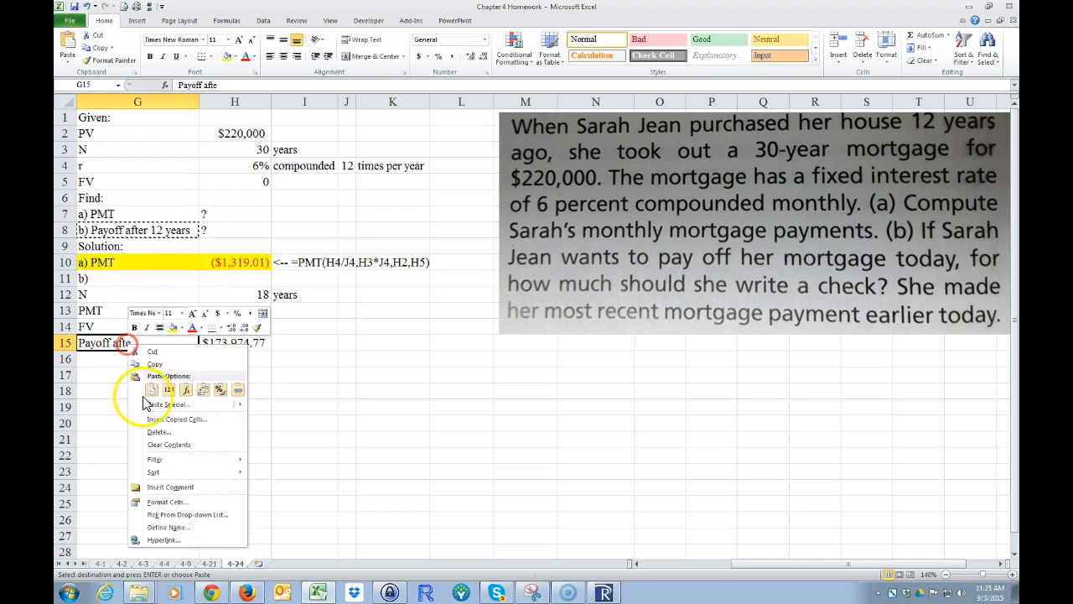
click(153, 391)
Step: Highlight the payoff label and amount in G15:H15 with the yellow fill
drag(92, 343, 210, 343)
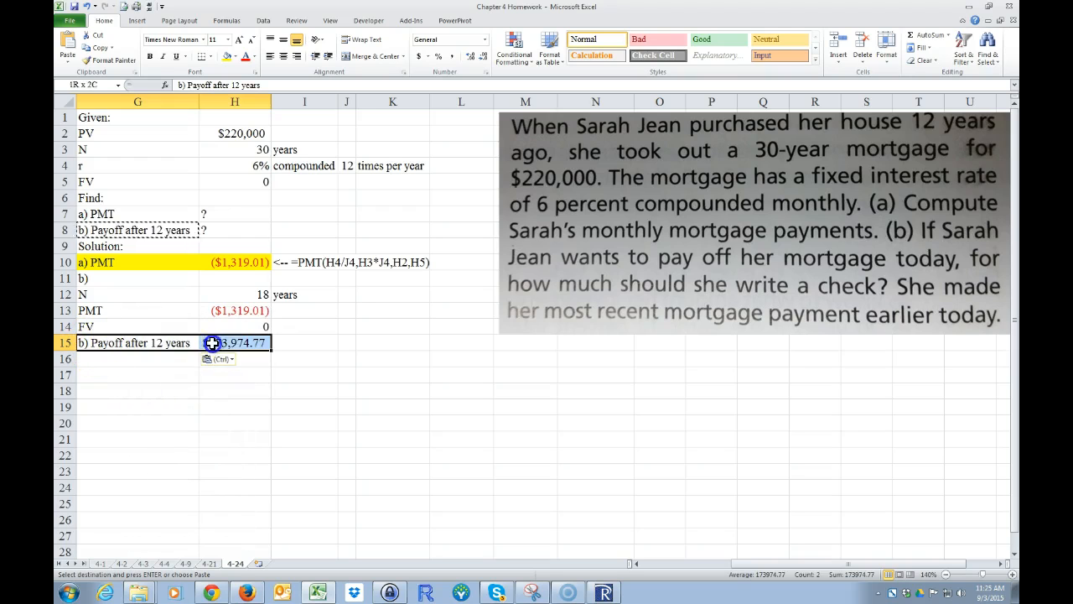
click(227, 56)
click(211, 374)
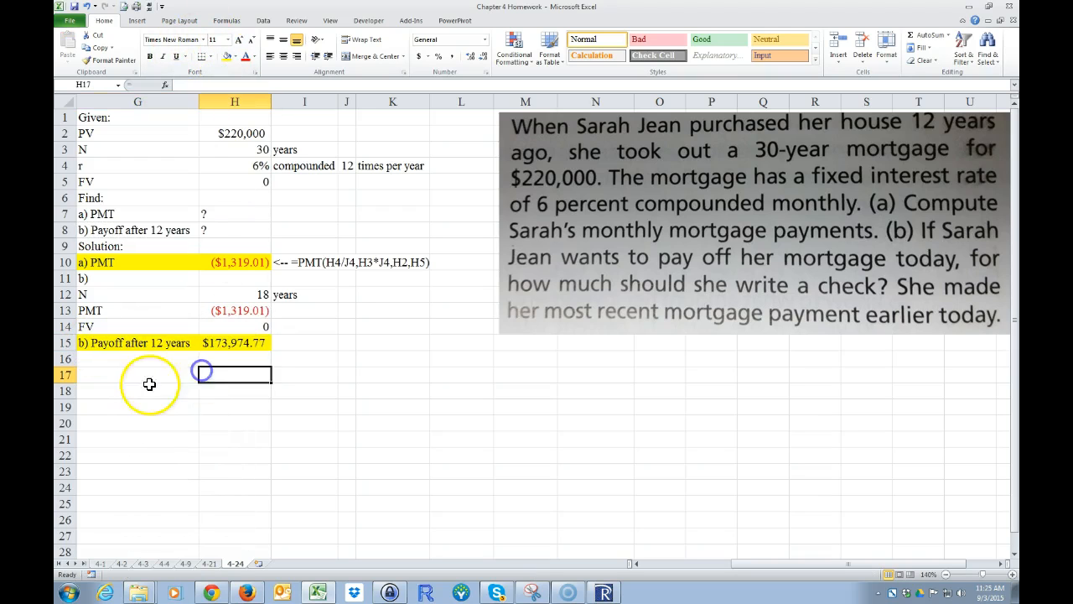
Step: Enter the heading "Alternate Solution:" in G16 and "Amortization Schedule" in G17
click(127, 374)
click(130, 361)
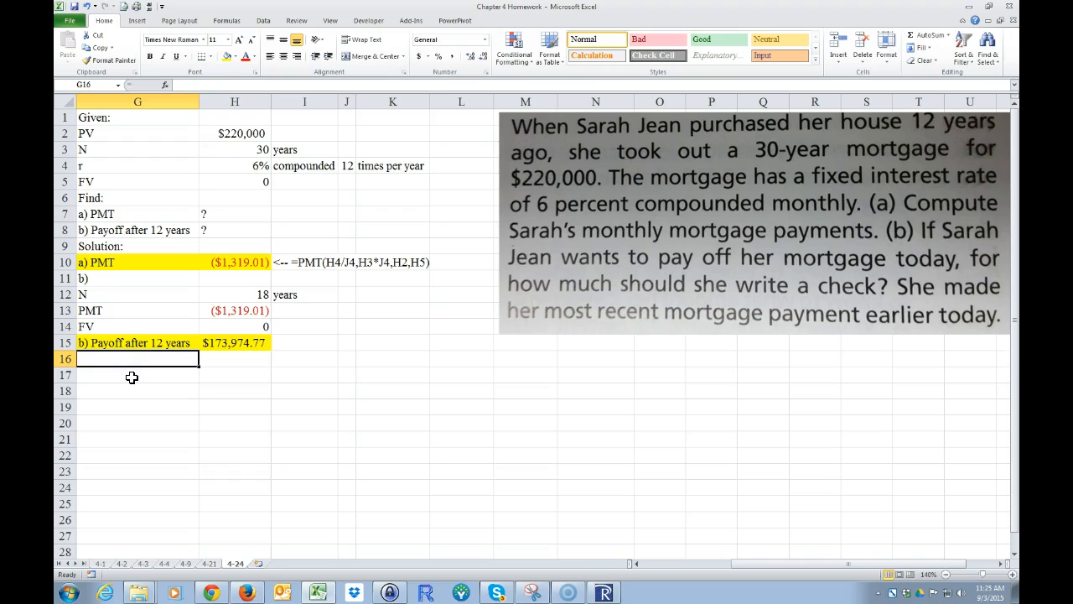
text(Alternat)
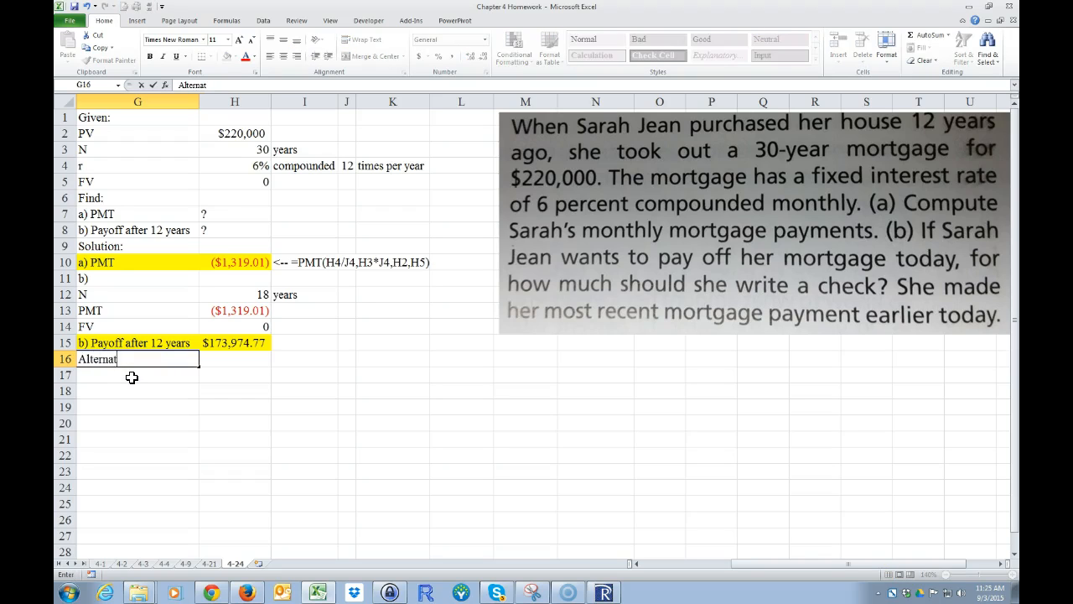
text(e Solution:)
key(Return)
text(Amor)
text(ta)
text(zation Sche)
text(dule)
key(Return)
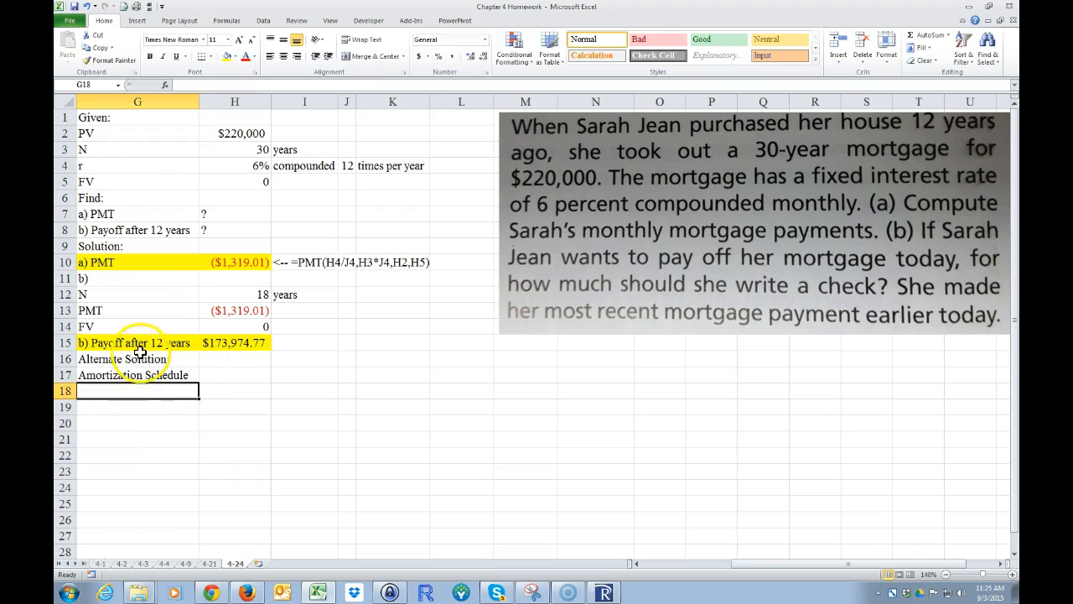
Step: Make the headings Given, Find, Solution and Alternate Solution in G1, G6, G9 and G16 bold and underlined
click(94, 121)
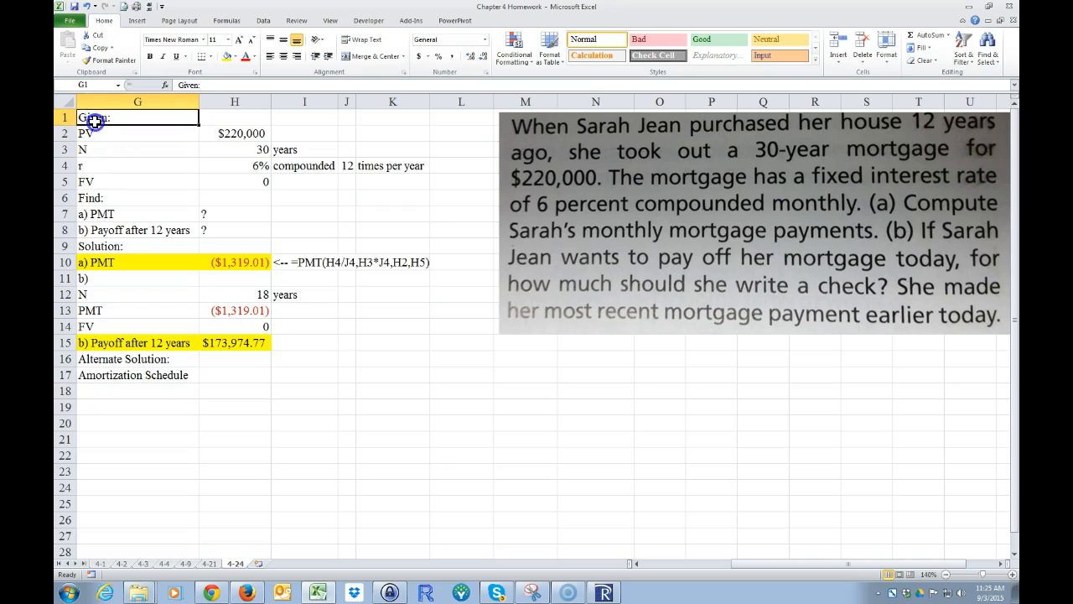
ctrl+click(93, 198)
ctrl+click(111, 245)
ctrl+click(111, 359)
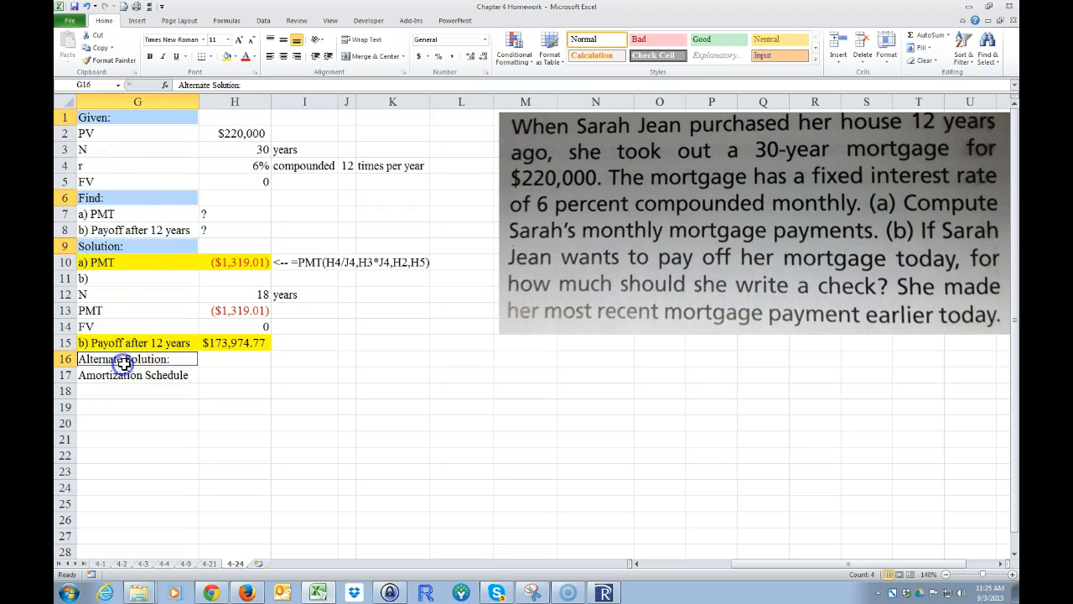
click(149, 57)
click(176, 56)
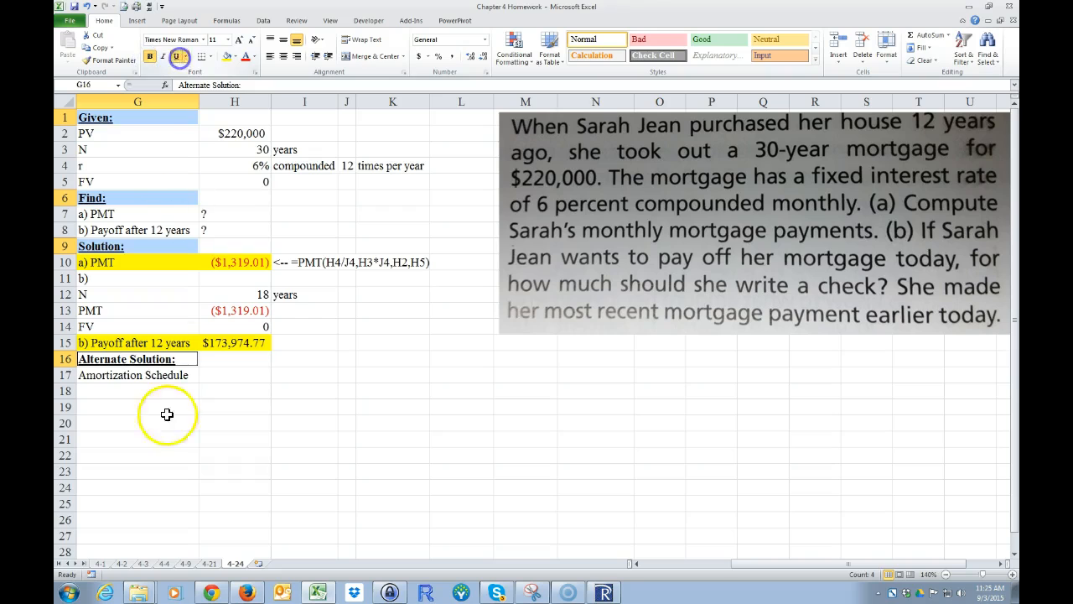
Step: Enter Period as the first amortization schedule column header in G18
click(144, 406)
click(127, 388)
text(Pe)
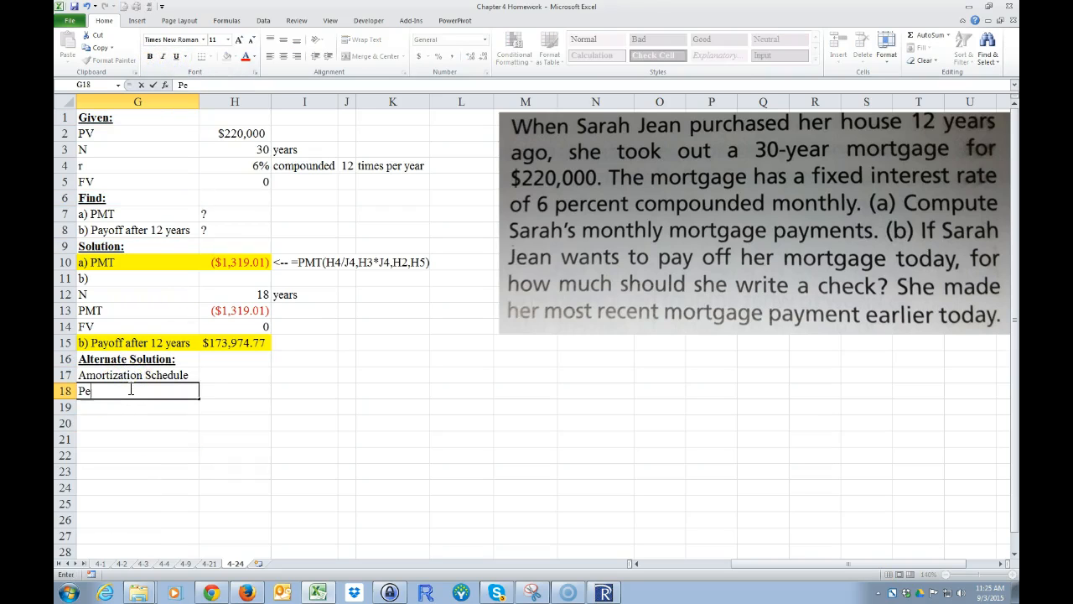
text(riot)
key(BackSpace)
text(d)
key(Tab)
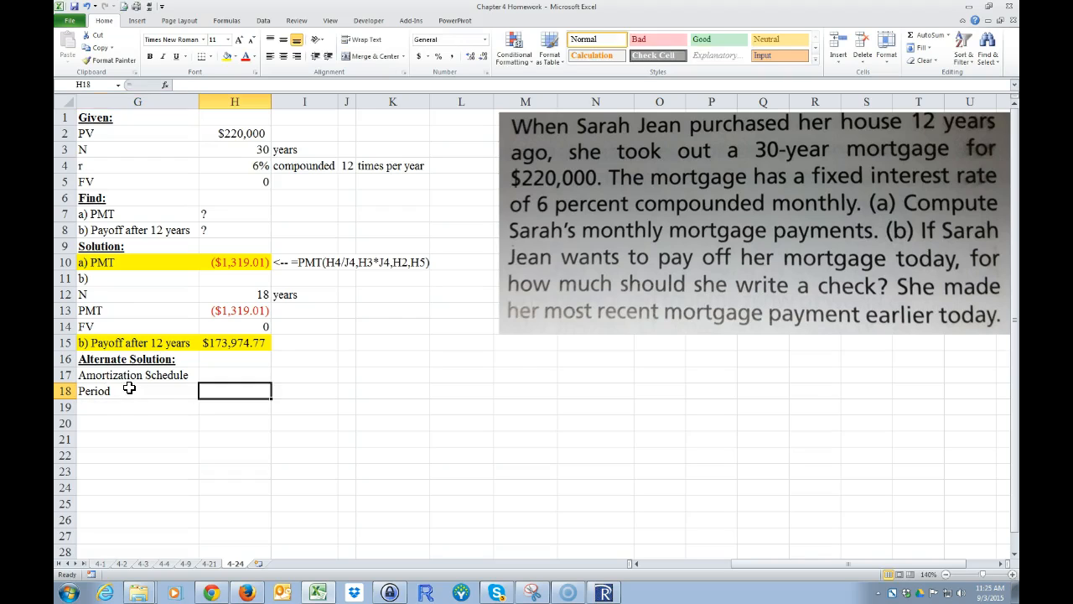
Step: Enter Beginning Balance as the schedule column header in H18
text(Begg)
key(BackSpace)
text(in)
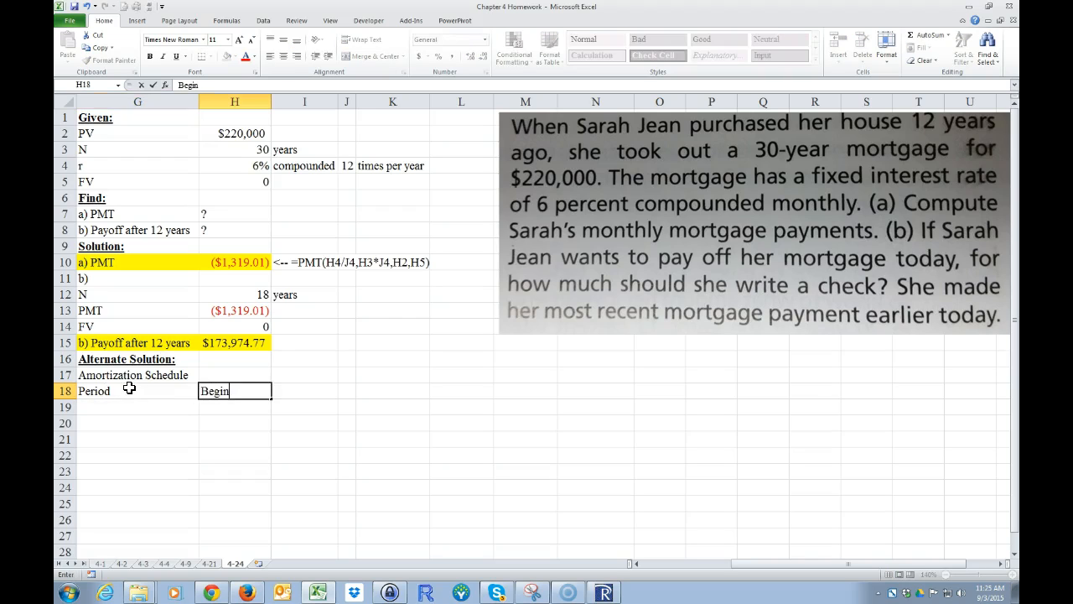
text(ning Balance)
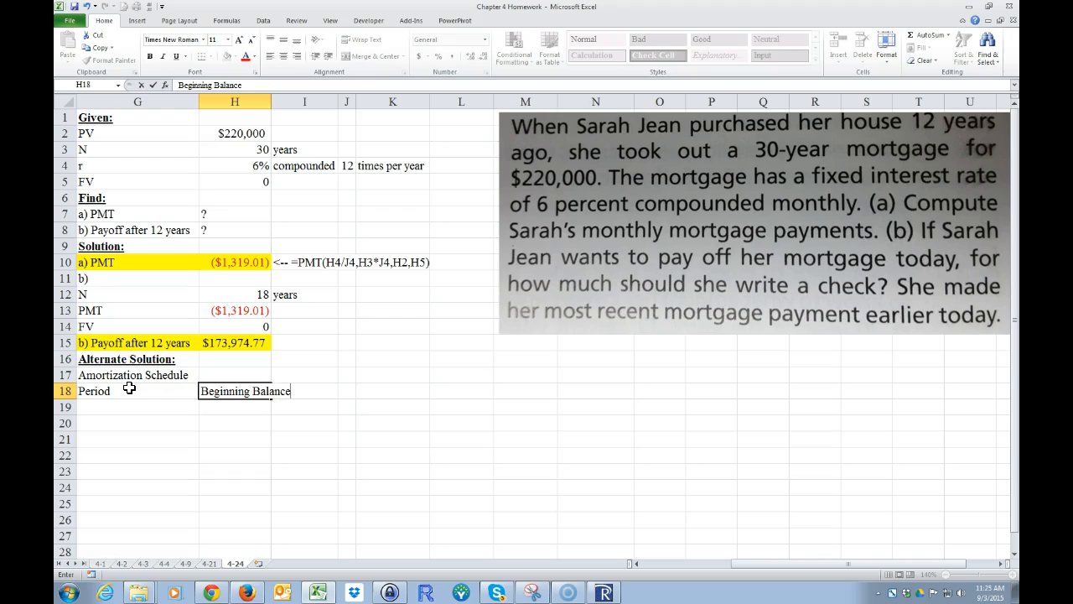
key(Tab)
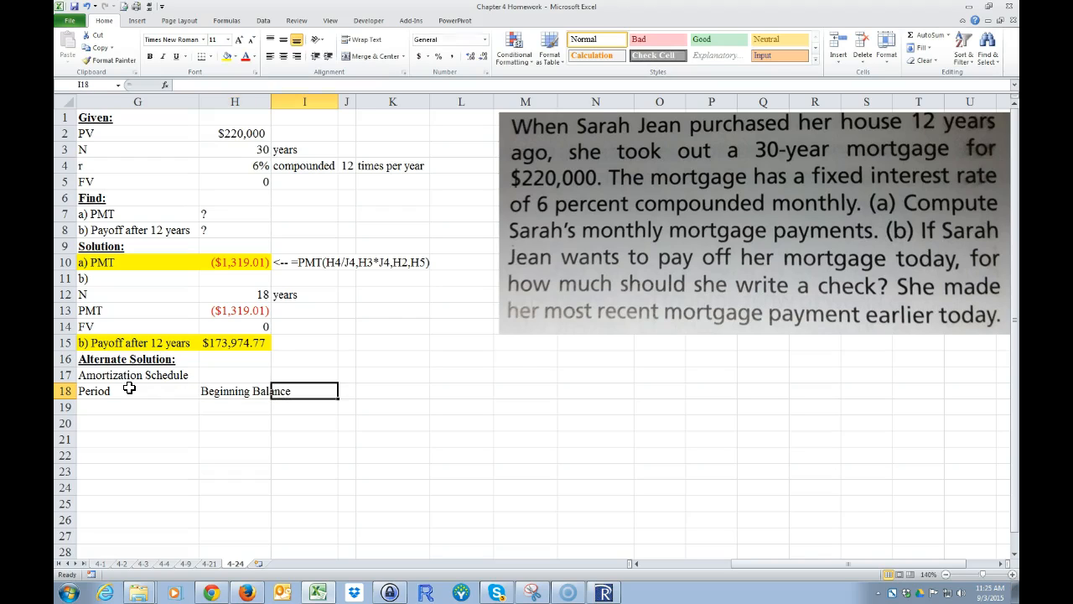
Step: Enter Interest as the schedule column header in I18
text(Interee)
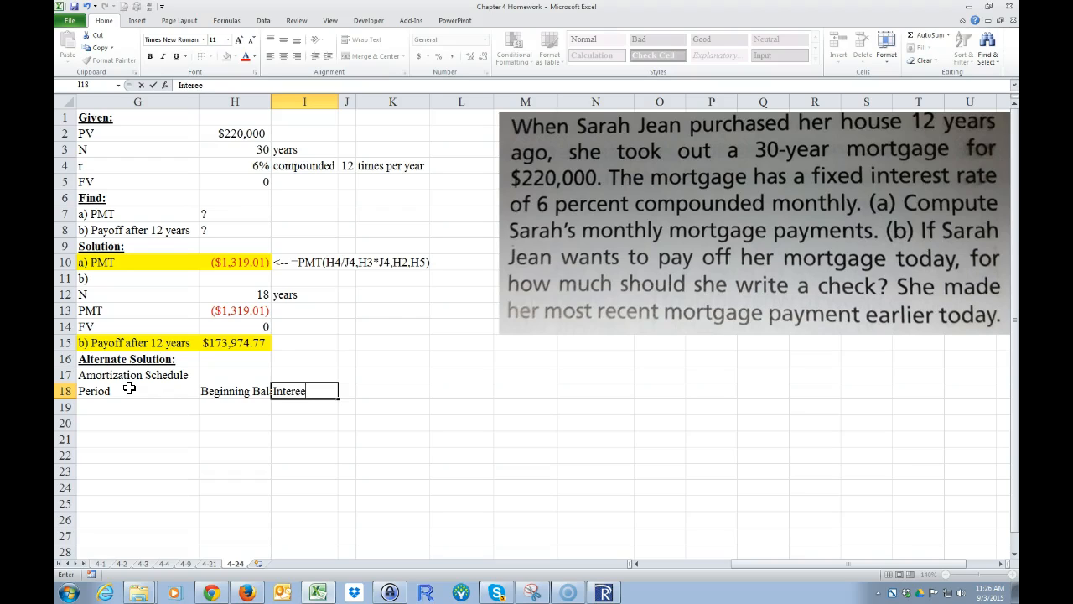
key(BackSpace)
text(st)
key(Tab)
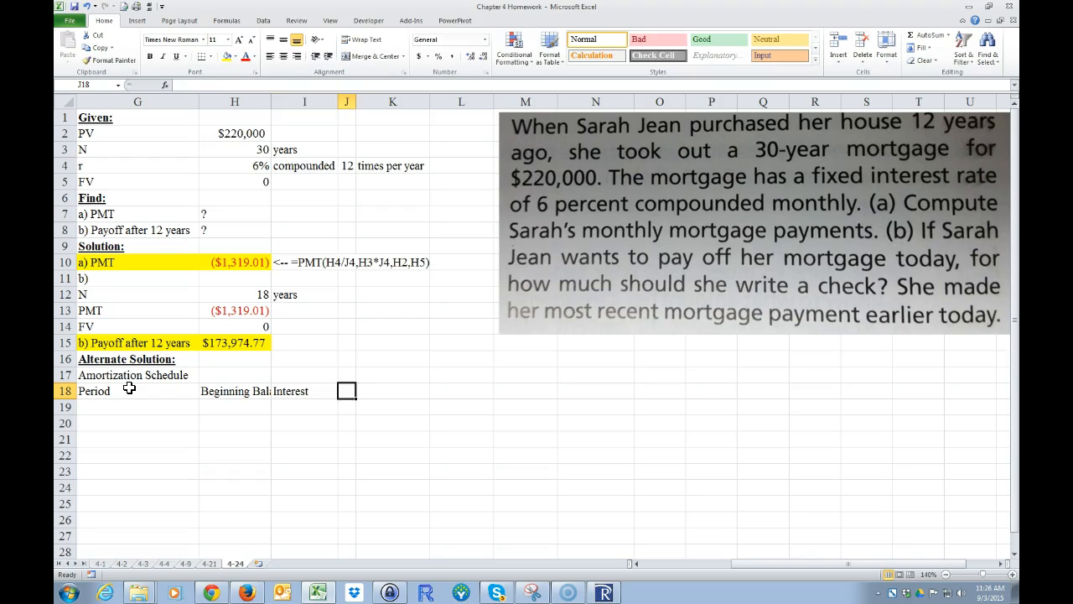
Step: Enter Principle as the schedule column header in J18
text(P)
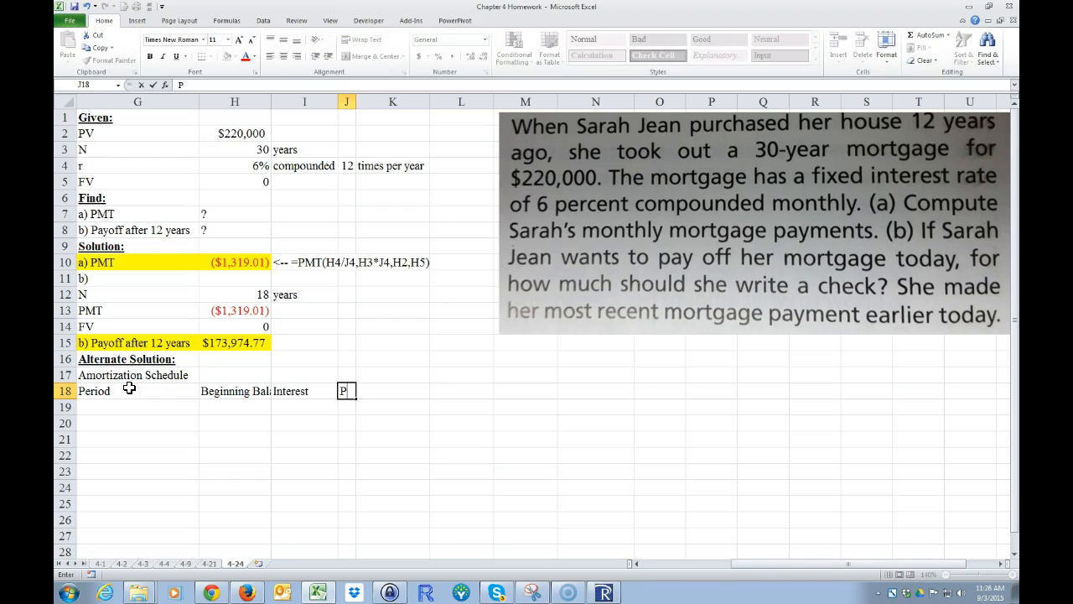
text(rin)
text(cipa)
text(le )
text(P)
key(BackSpace)
key(BackSpace)
key(Tab)
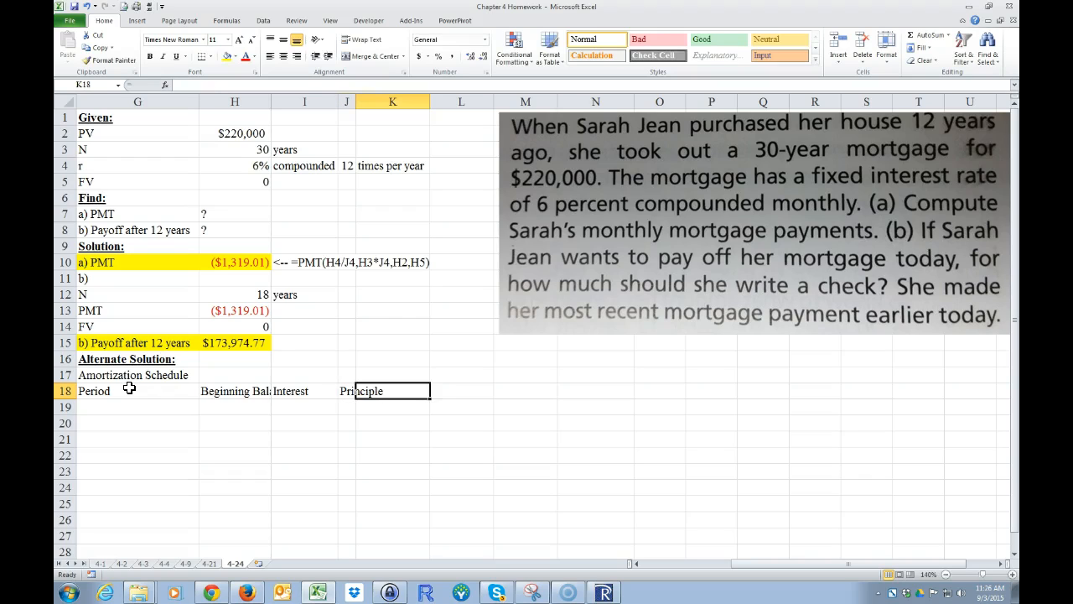
Step: Enter Ending Balance as the schedule column header in K18, and auto-fit the widths of columns J and H
text(En)
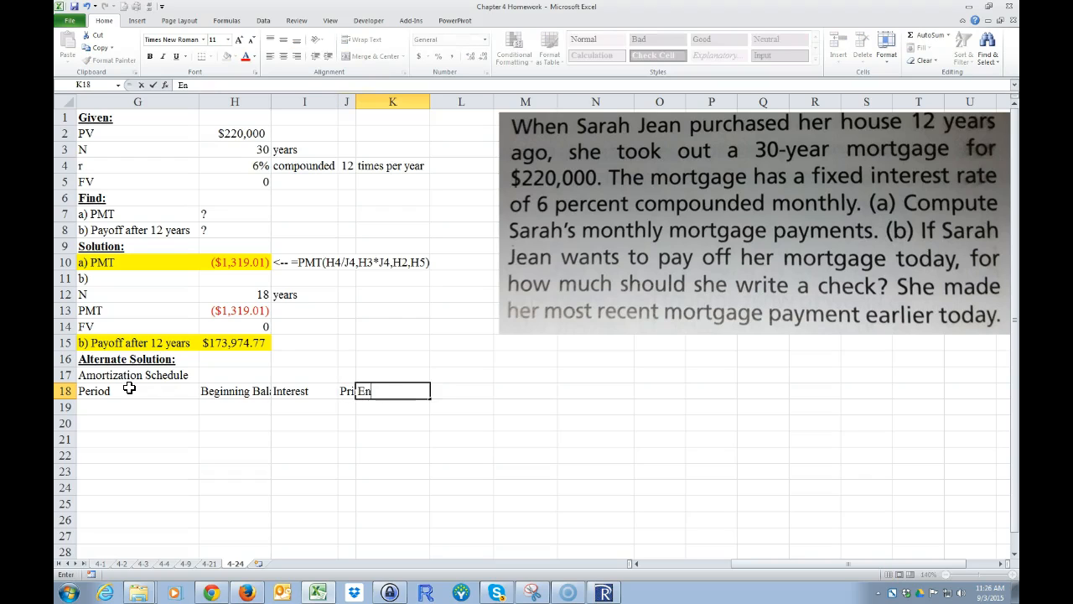
text(ding Balance)
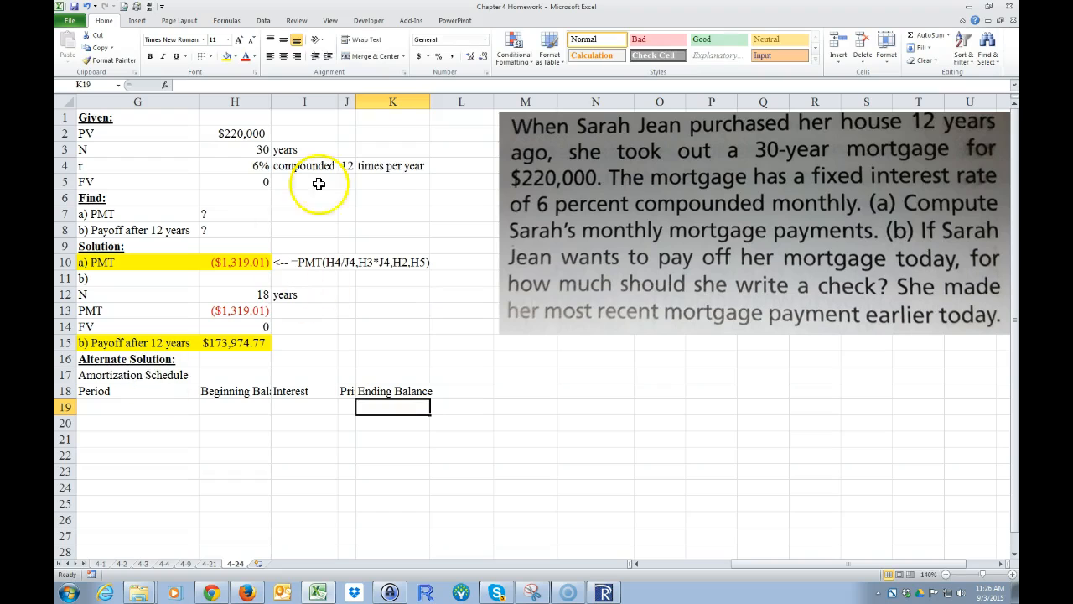
double_click(357, 99)
click(352, 485)
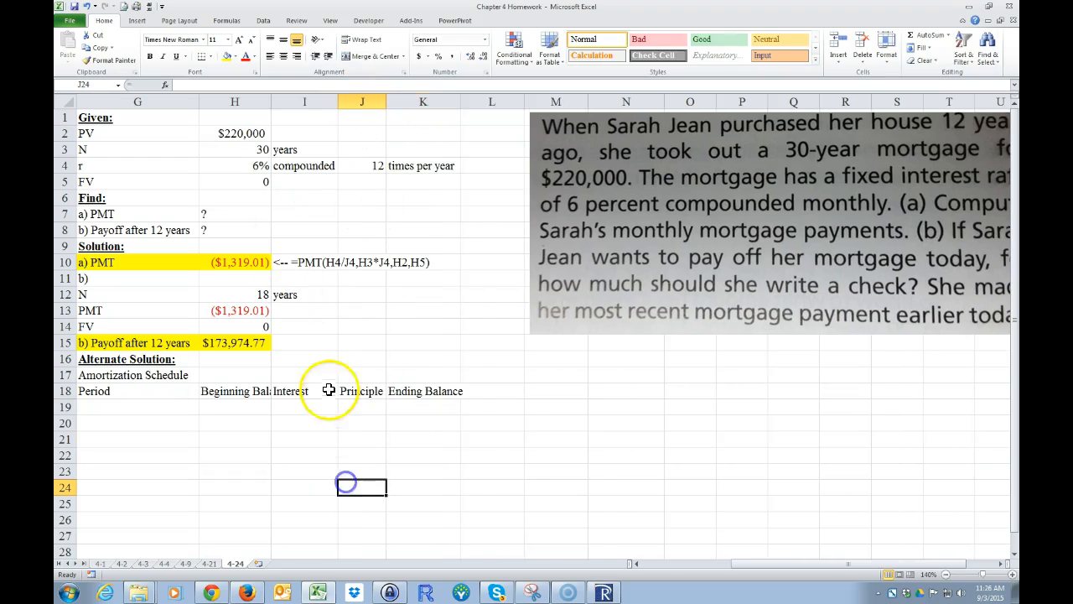
double_click(270, 101)
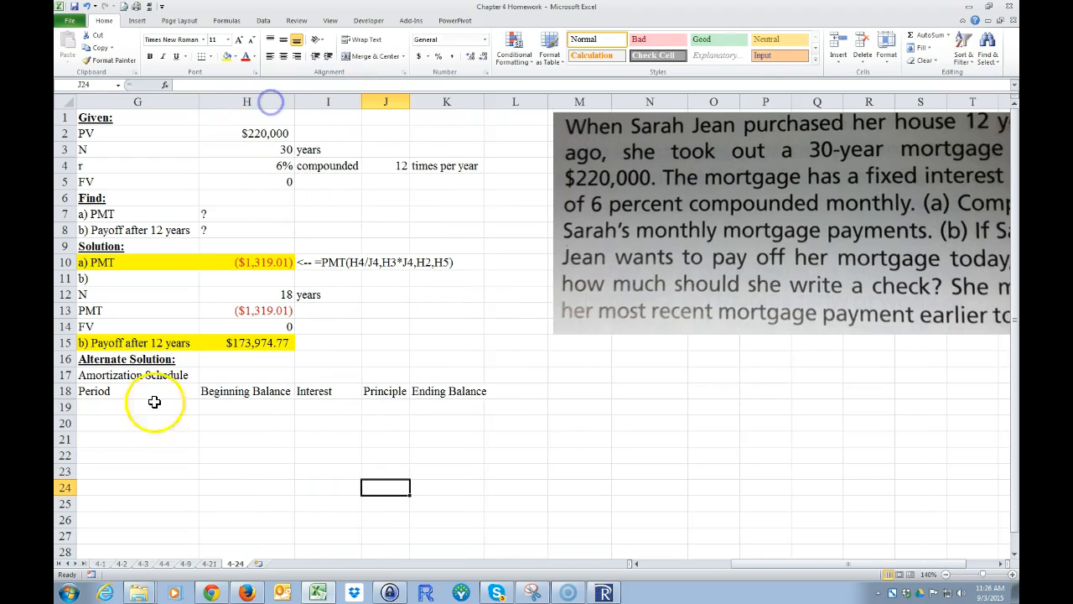
Step: Number the schedule periods from 1 to 360 down the Period column, starting in G19
click(117, 407)
text(1)
key(Return)
text(2)
key(Return)
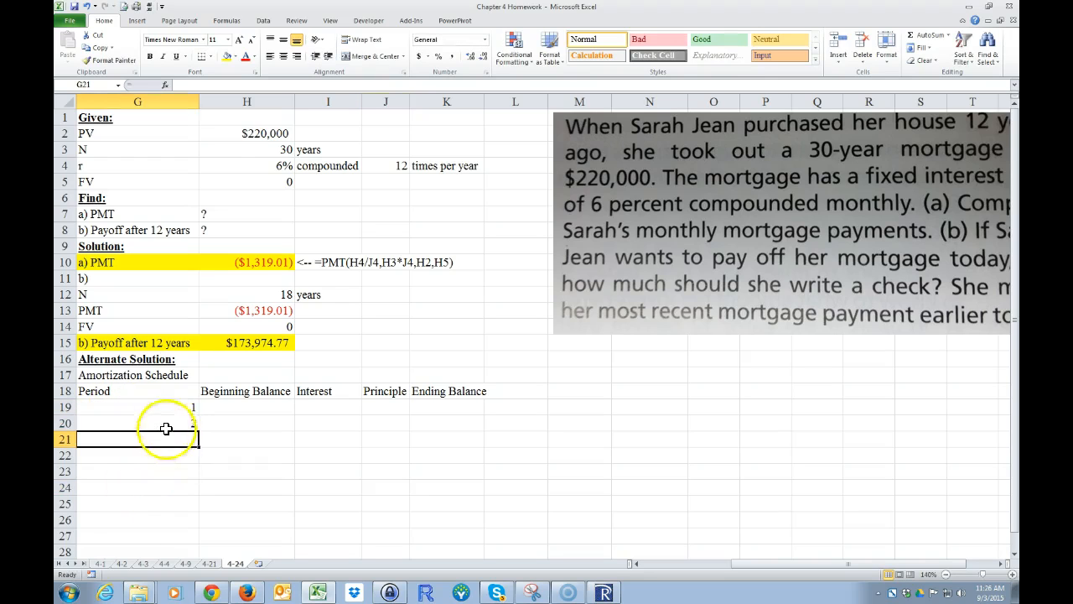
drag(160, 406, 165, 110)
drag(169, 150, 172, 184)
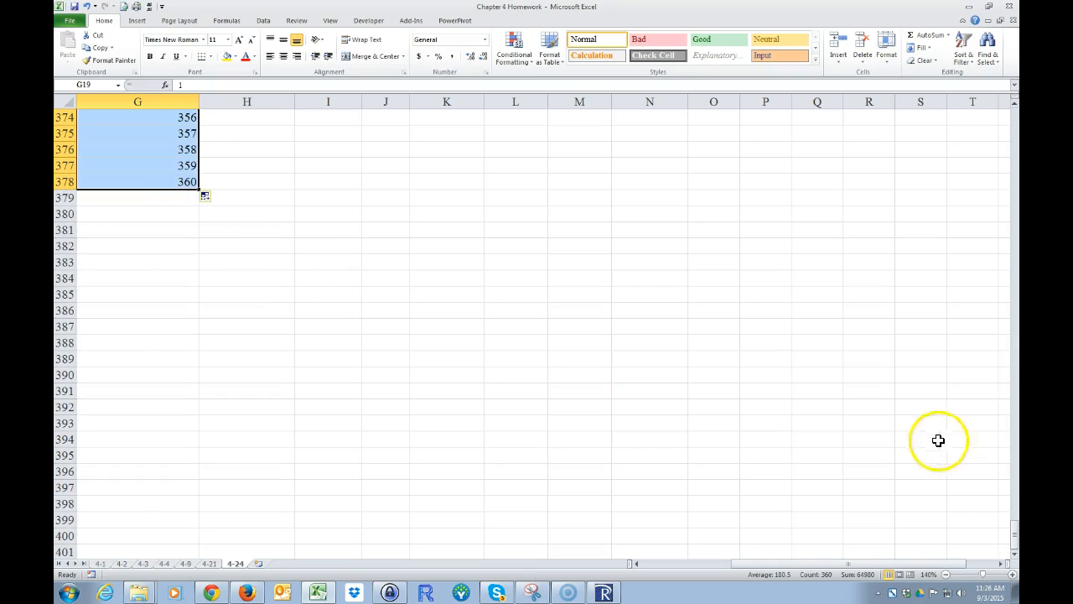
Step: Set the period 1 beginning balance in H19 to the loan amount with the formula =H2
drag(1015, 539, 1004, 109)
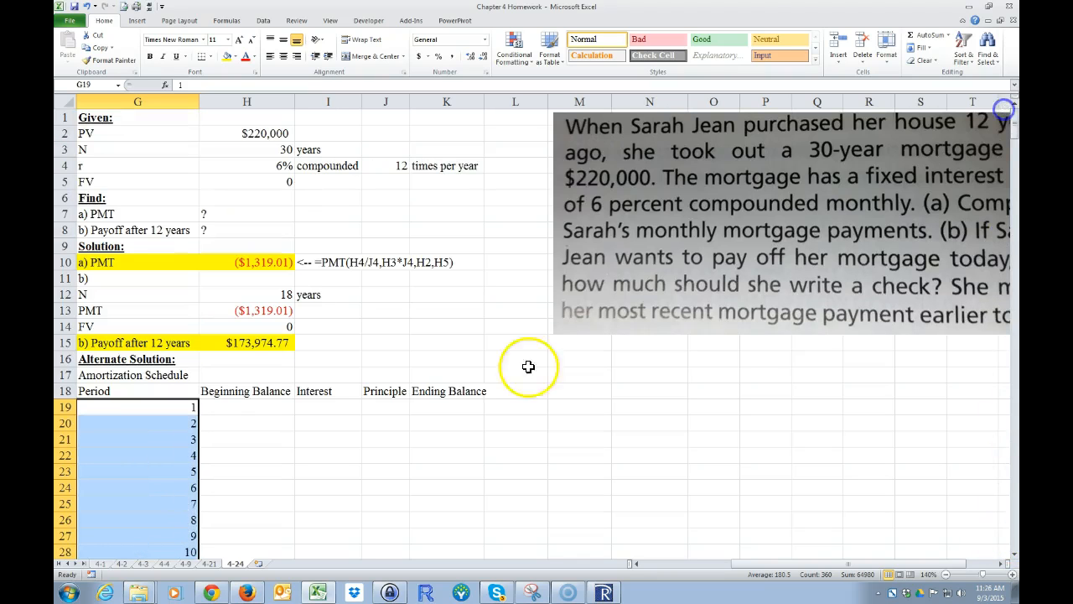
click(252, 407)
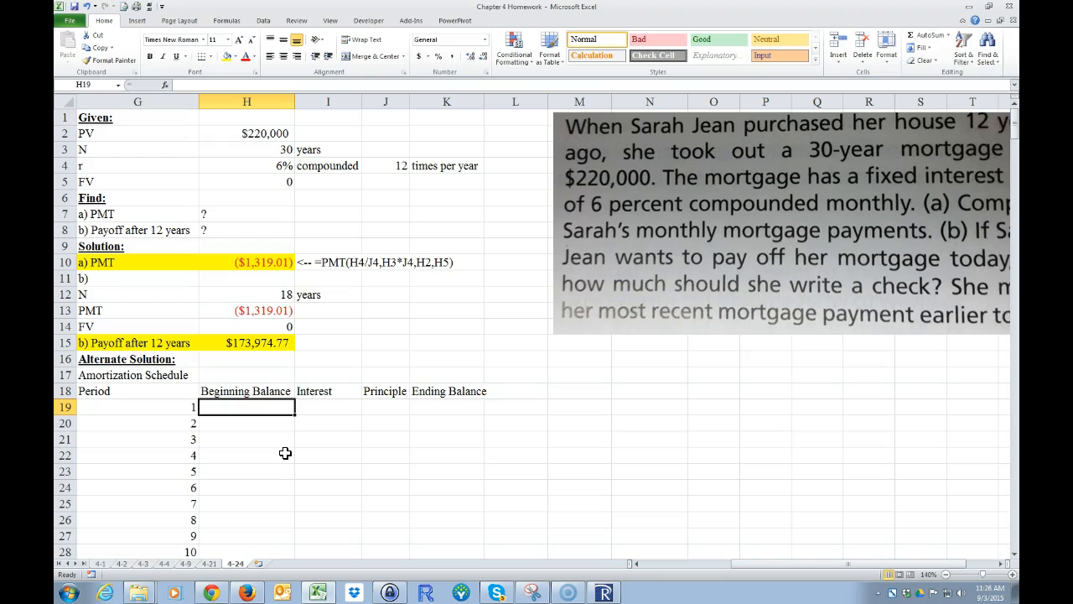
text(=)
click(264, 133)
key(Return)
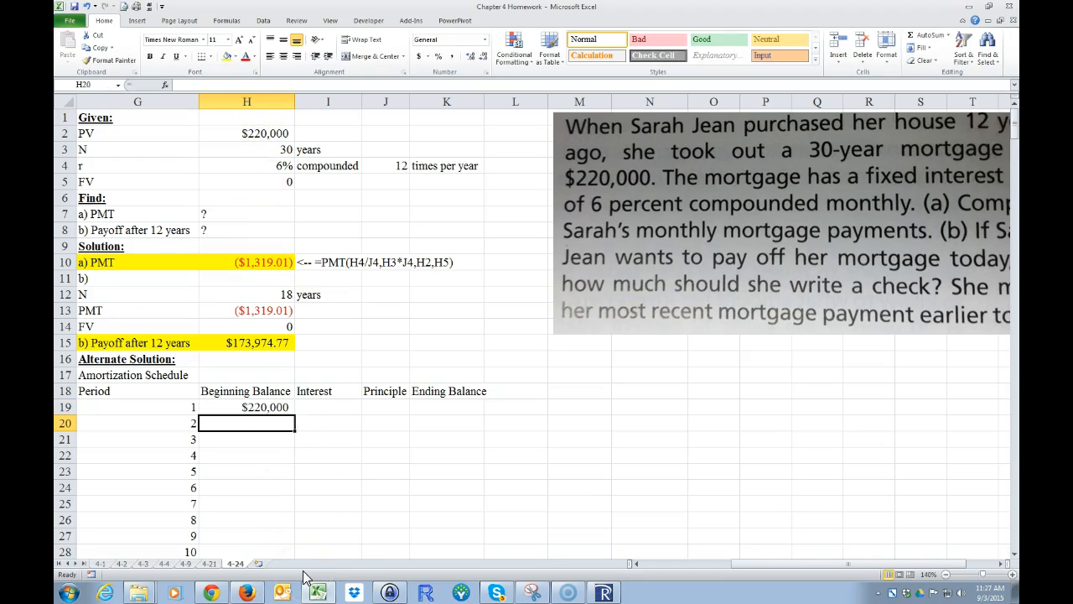
click(334, 408)
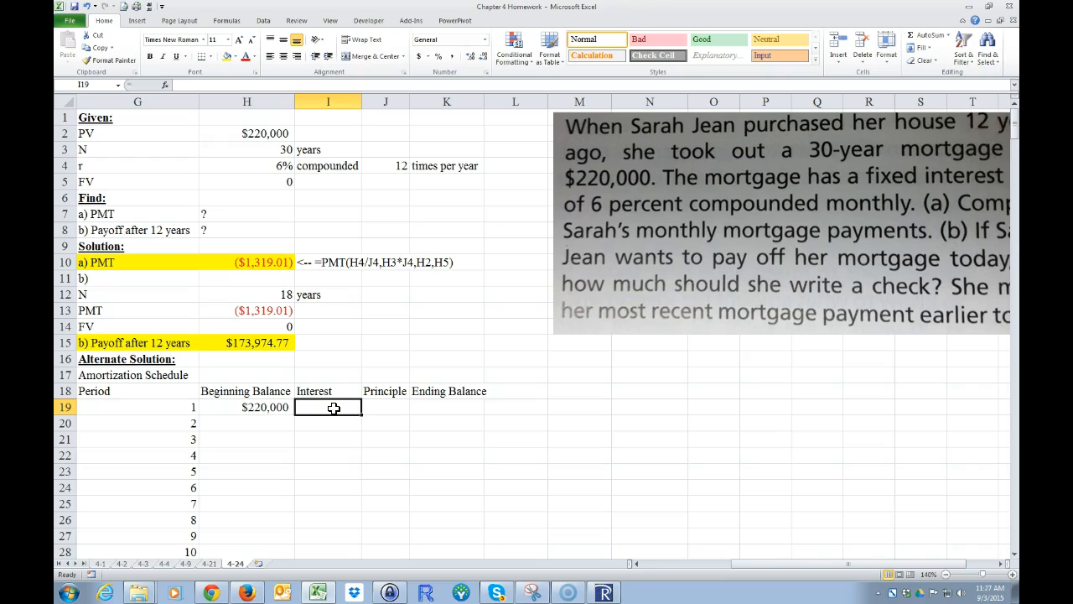
text(=)
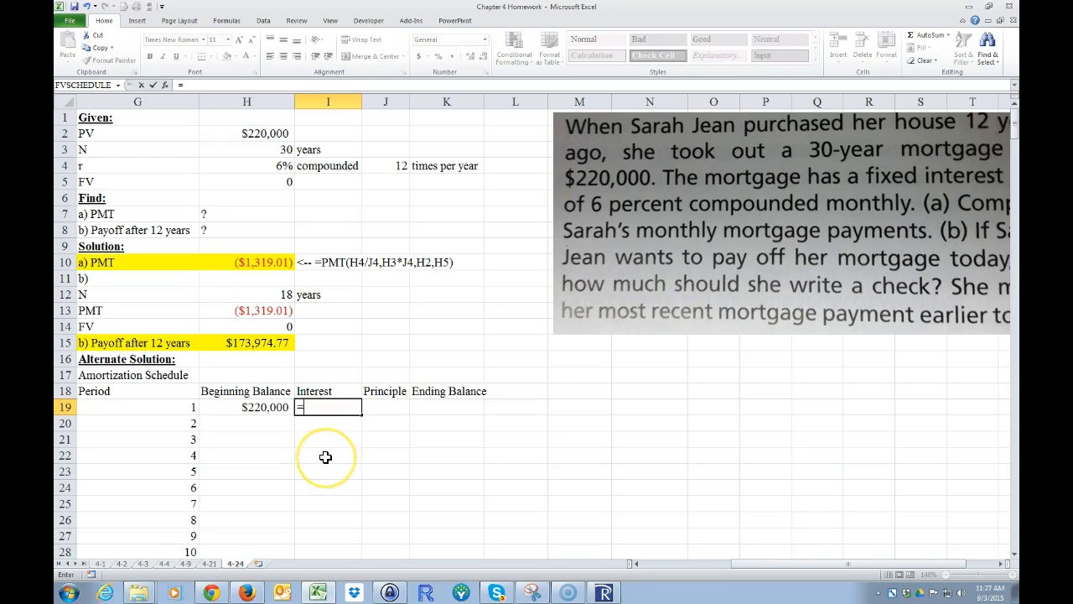
click(255, 407)
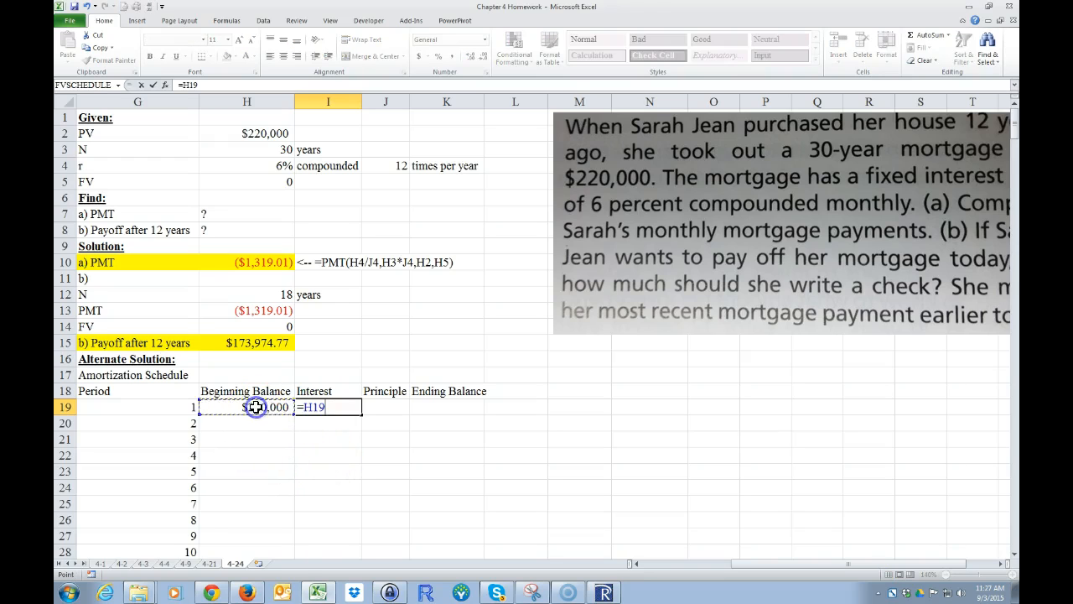
click(279, 166)
Step: Calculate the period 1 interest in I19 with the formula =H19*H4/J4
click(318, 404)
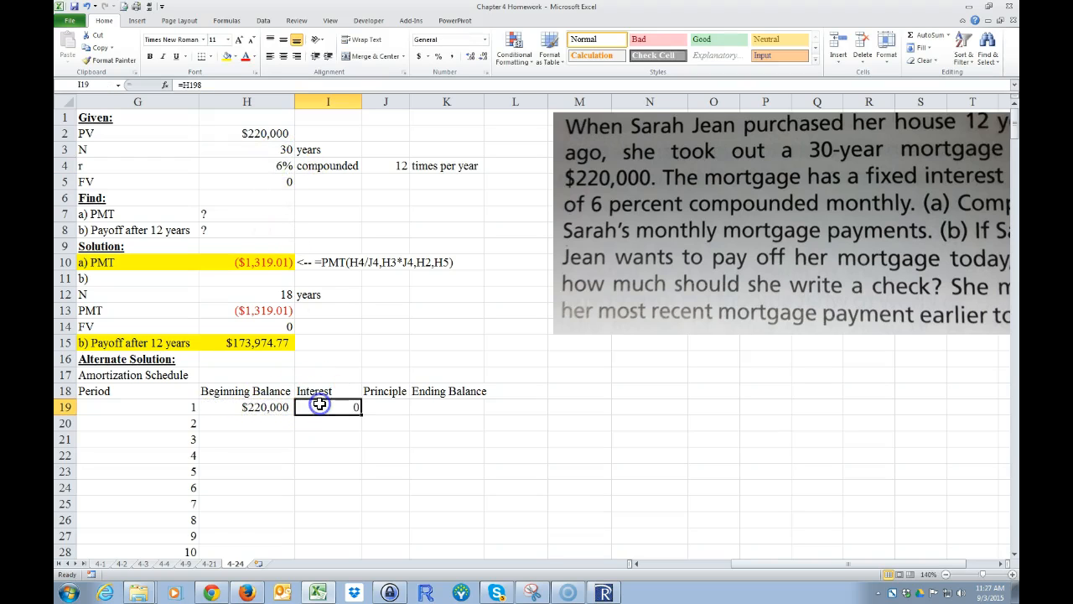
text(=)
click(253, 408)
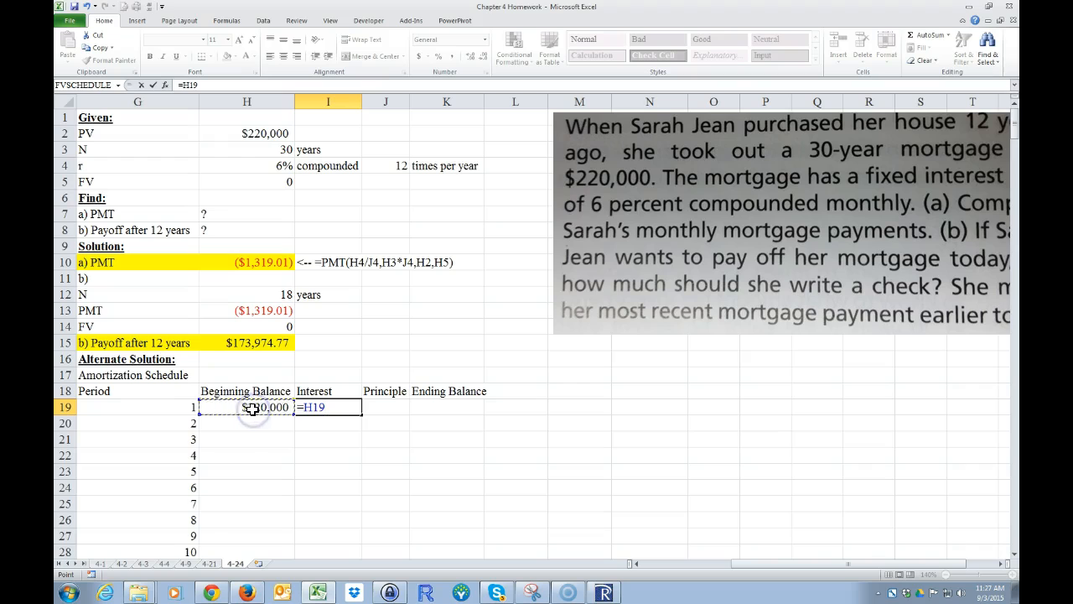
text(*)
click(258, 166)
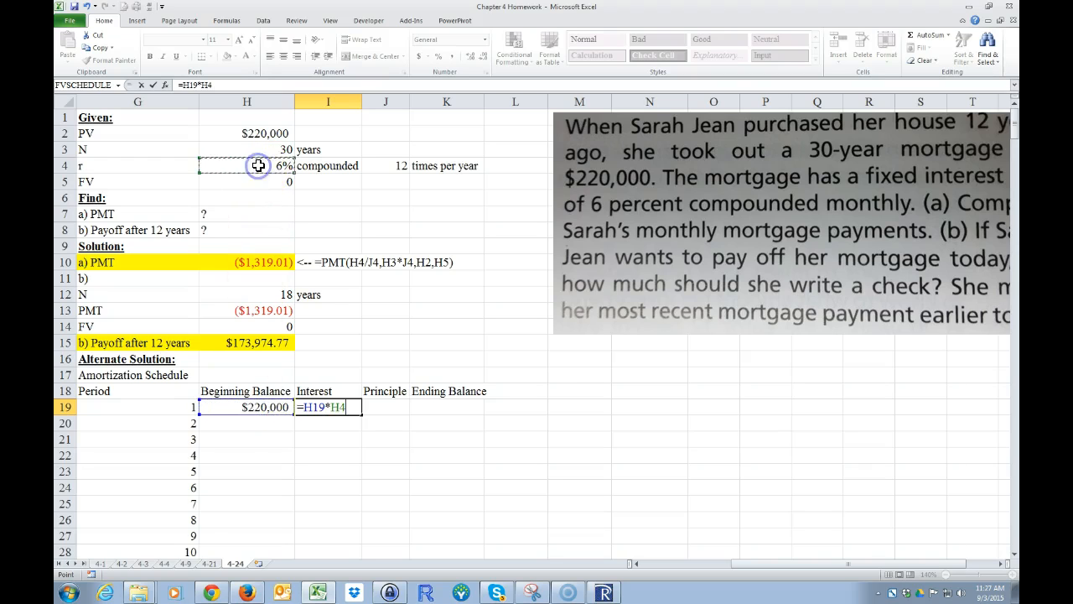
text(/)
click(393, 165)
key(Return)
Step: Apply the Accounting number format to the period 1 row, cells H19 through K19
click(320, 406)
drag(260, 409, 424, 407)
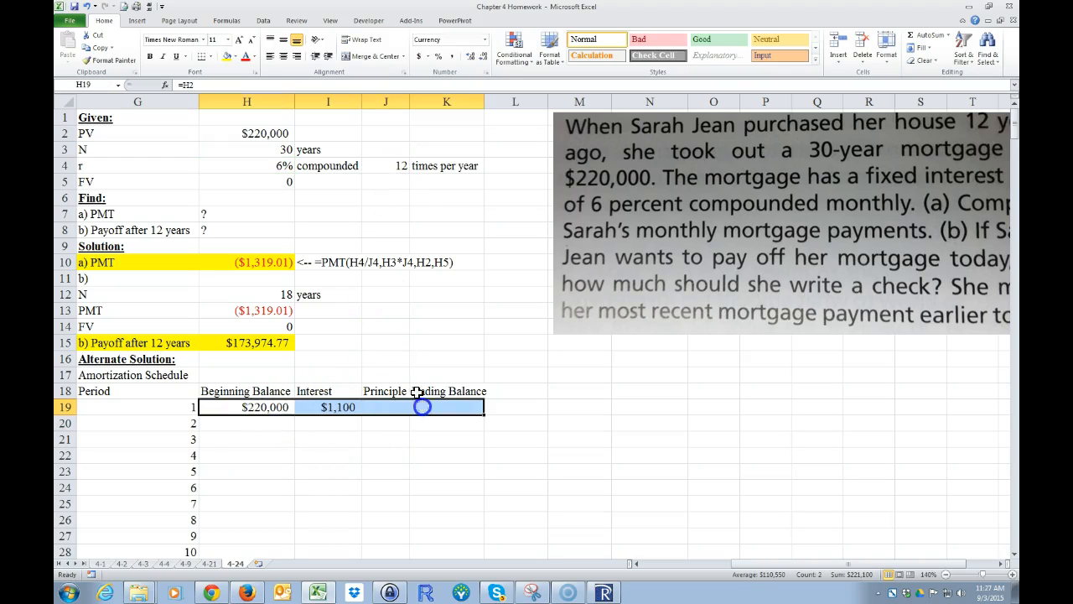
click(418, 56)
click(333, 451)
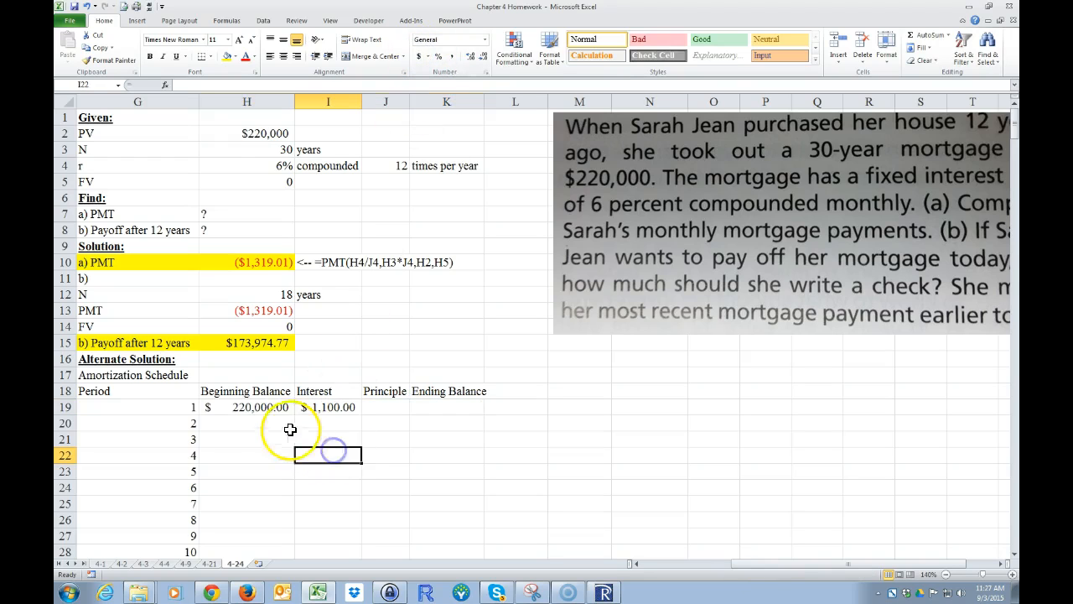
Step: Make the period 1 interest in I19 negative by changing its formula to =-H19*H4/J4
click(239, 407)
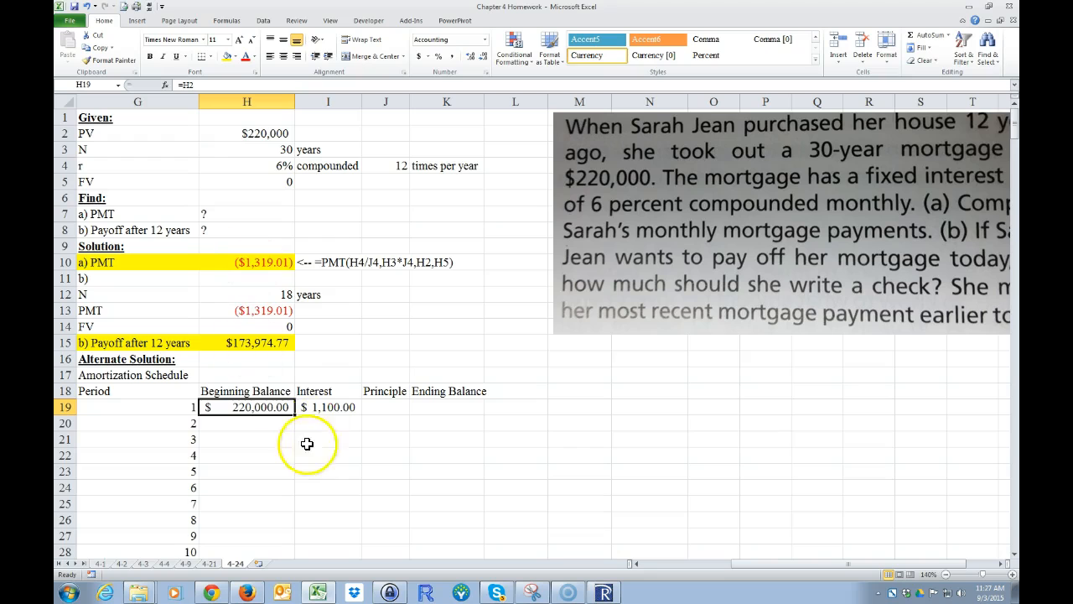
click(323, 409)
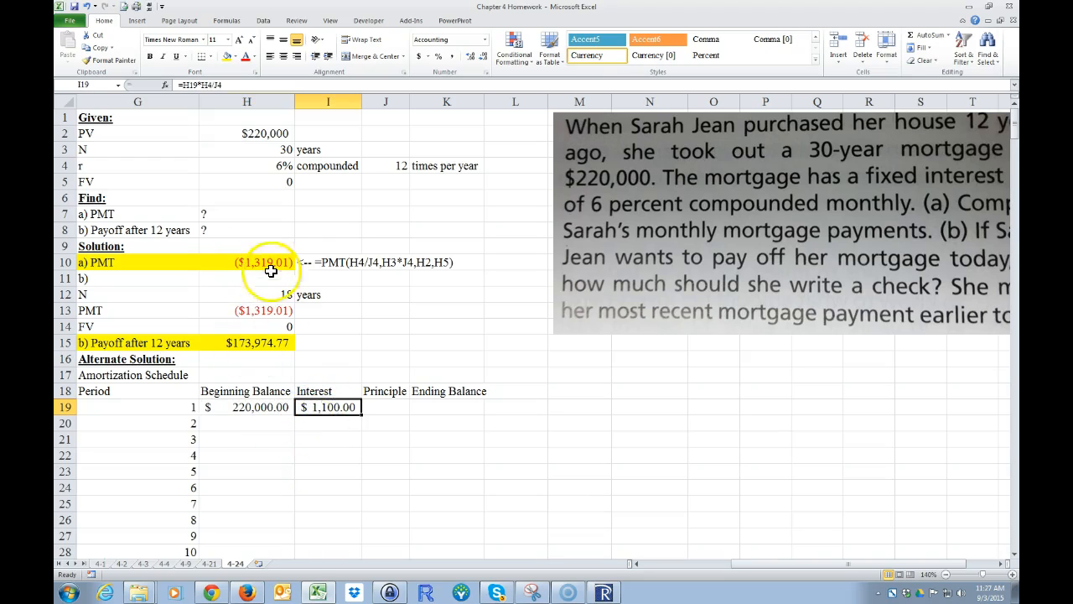
click(181, 85)
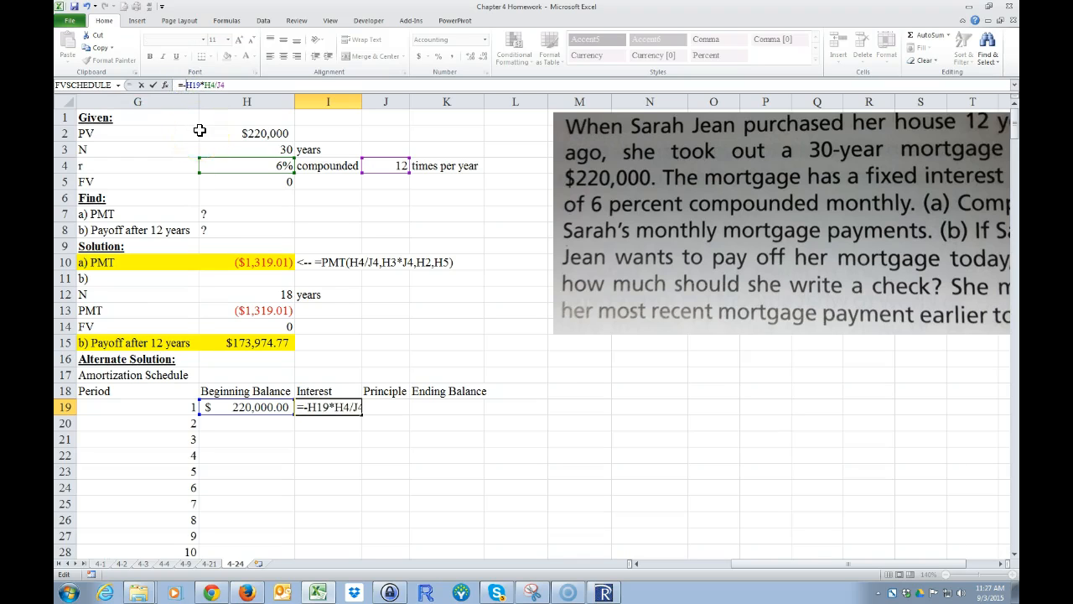
key(Return)
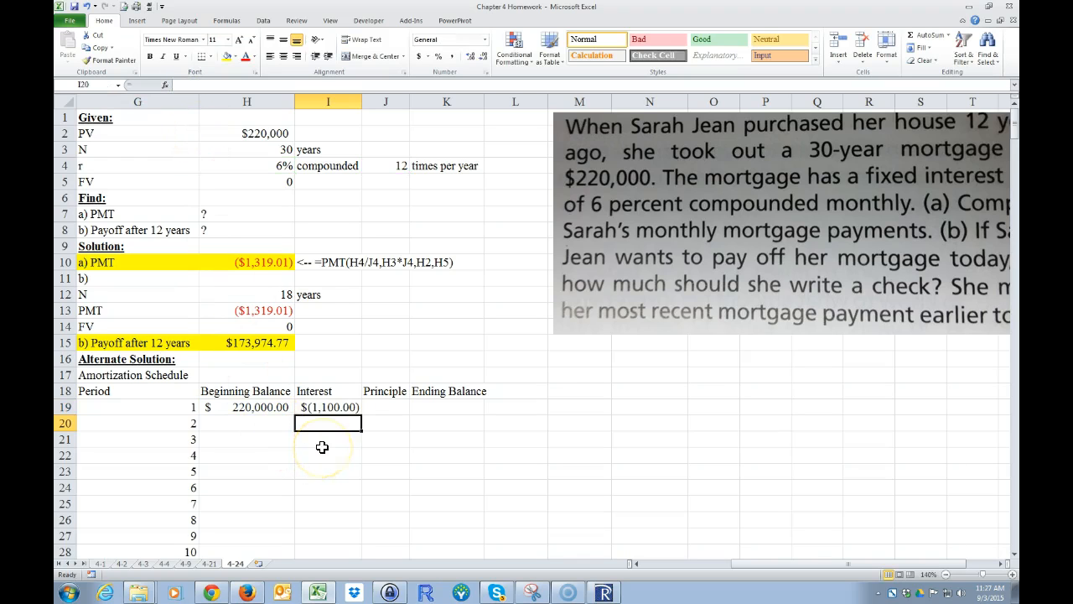
Step: Replace the period 1 interest in I19 with the formula =IPMT($H$4/$J$4,G19,$H$3*$J$4,$H$2)
click(320, 407)
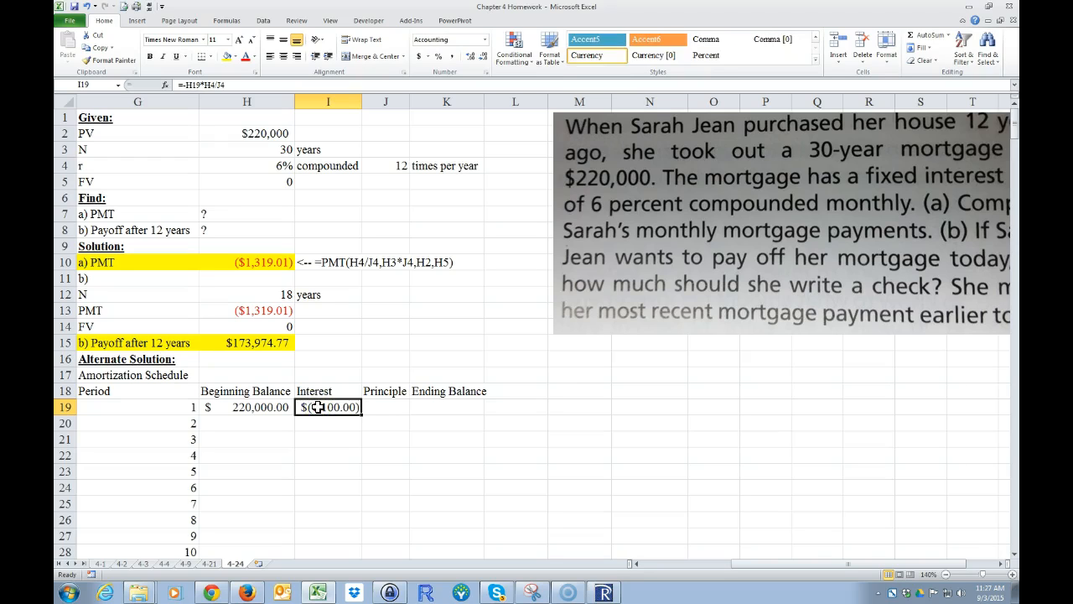
text(=)
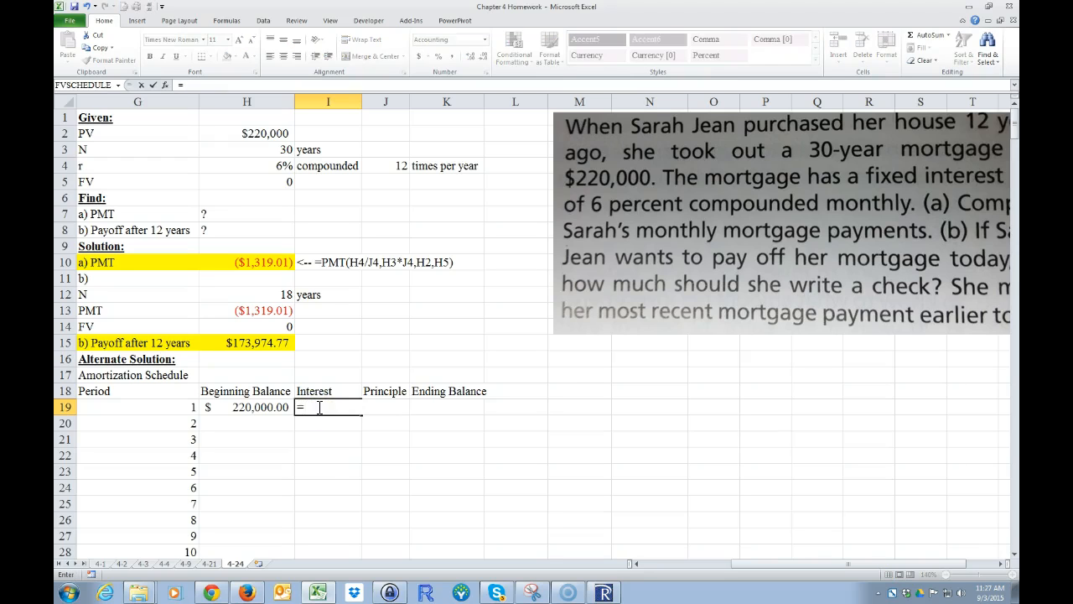
text(ipmt)
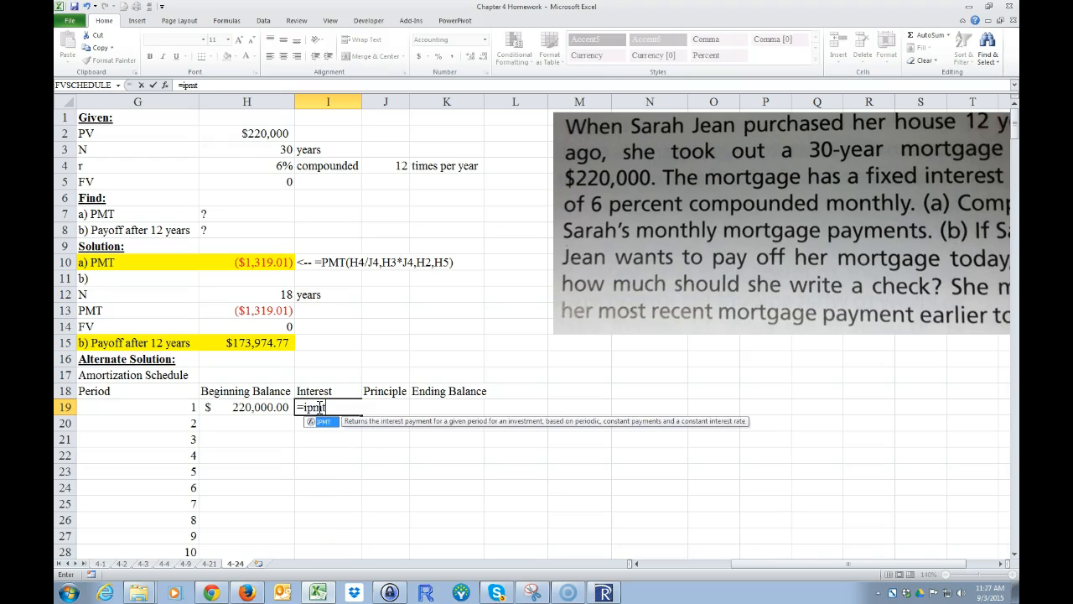
text(()
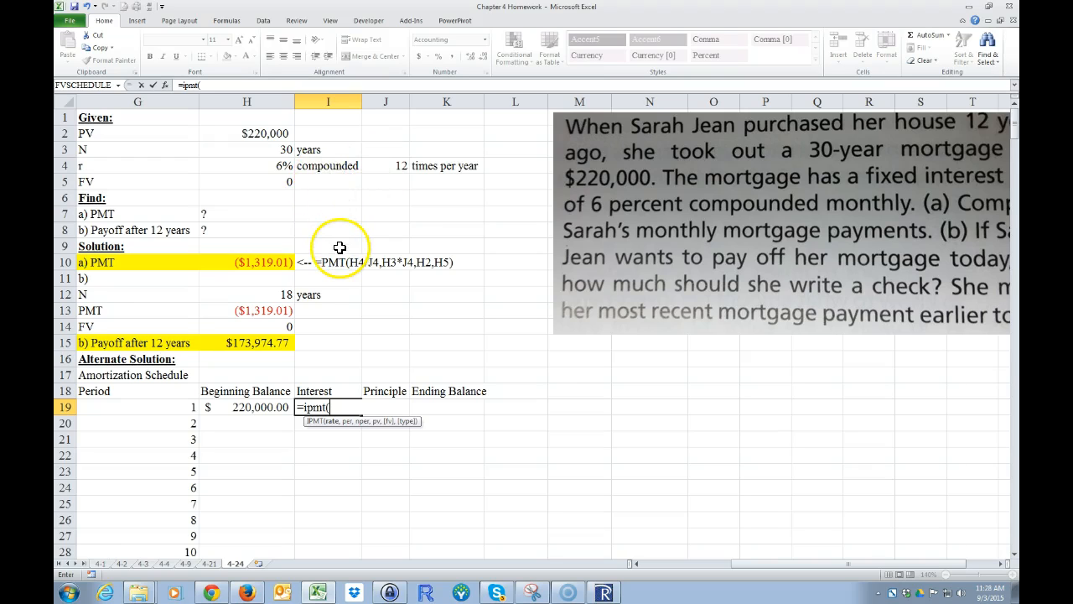
click(263, 166)
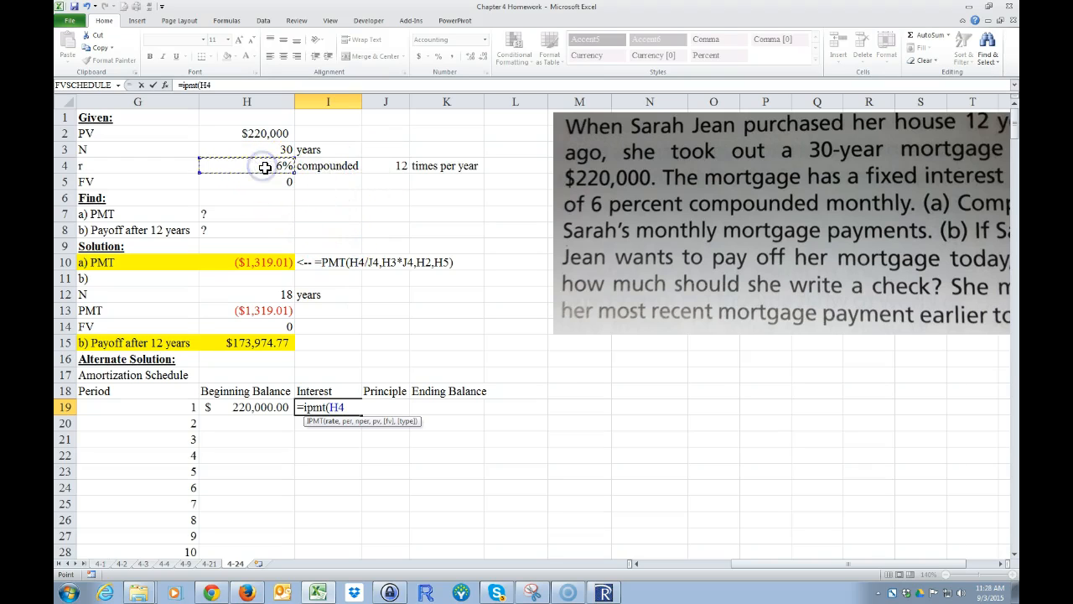
text(/)
click(379, 166)
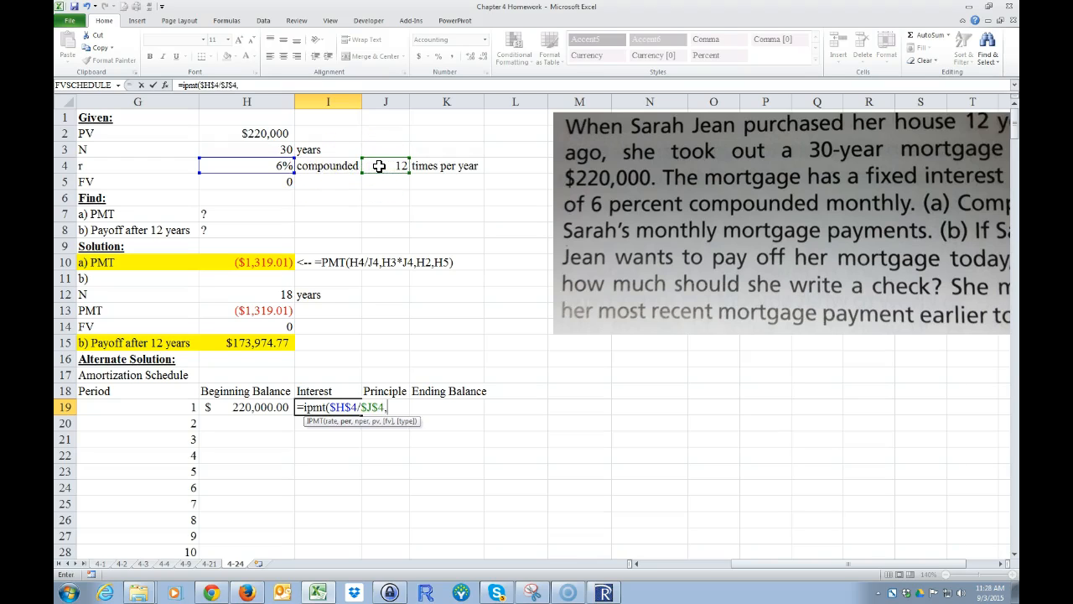
click(164, 407)
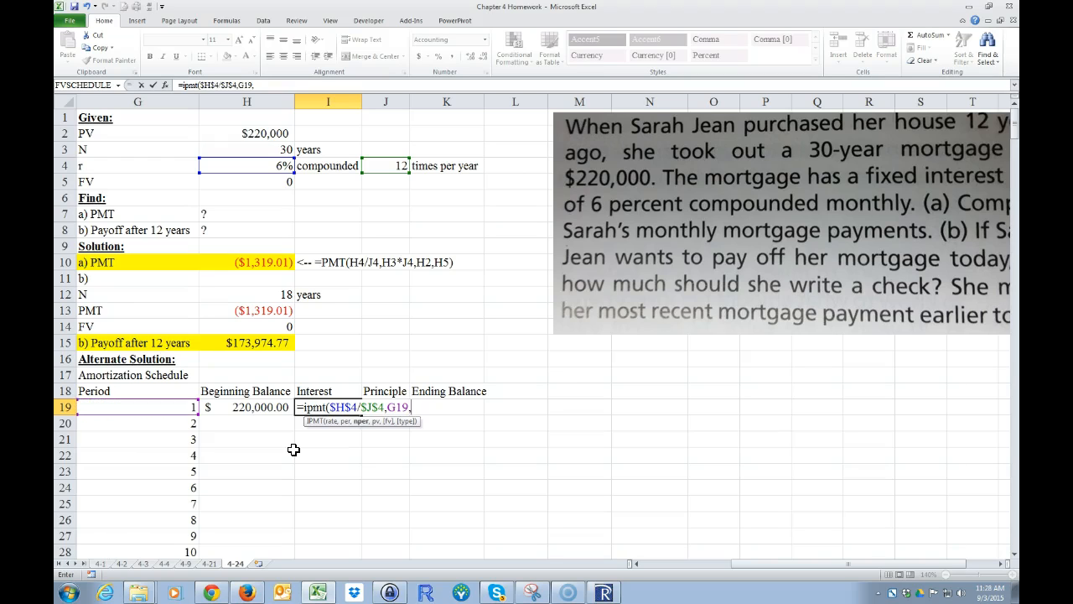
click(268, 149)
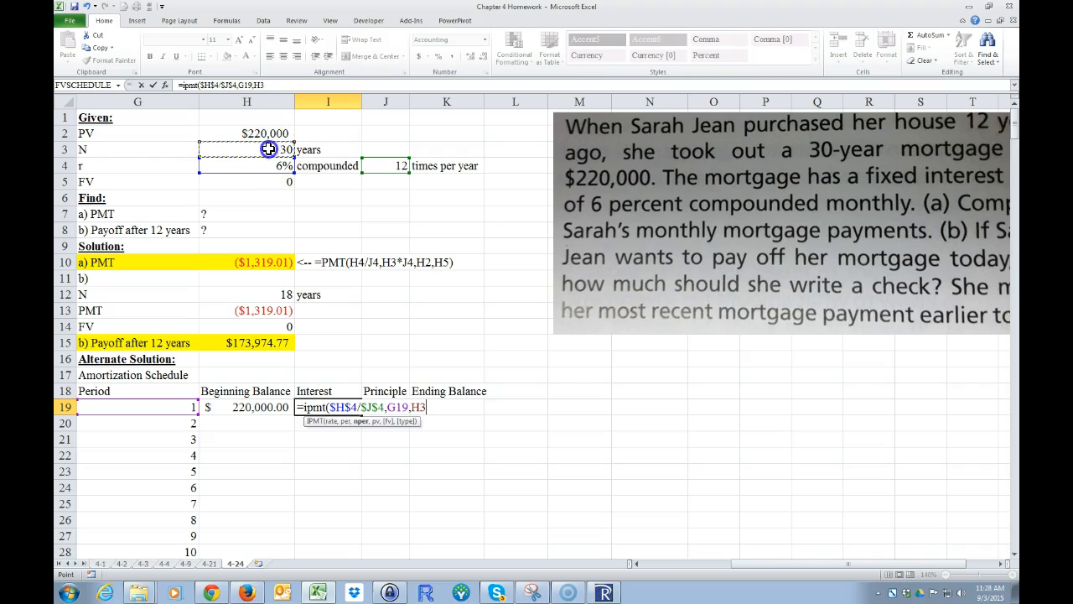
text(*)
click(396, 164)
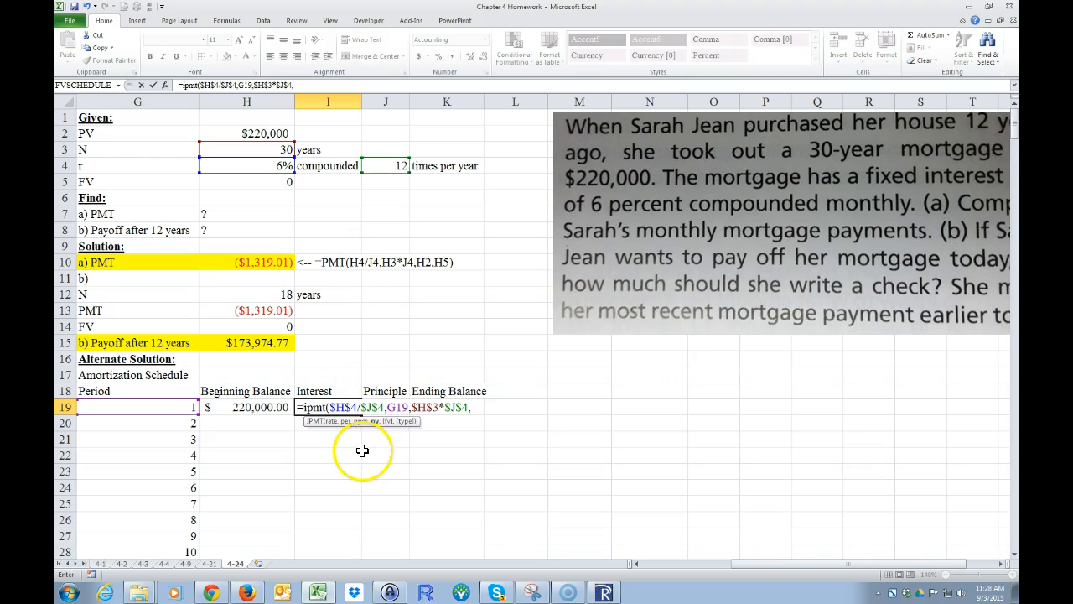
click(251, 132)
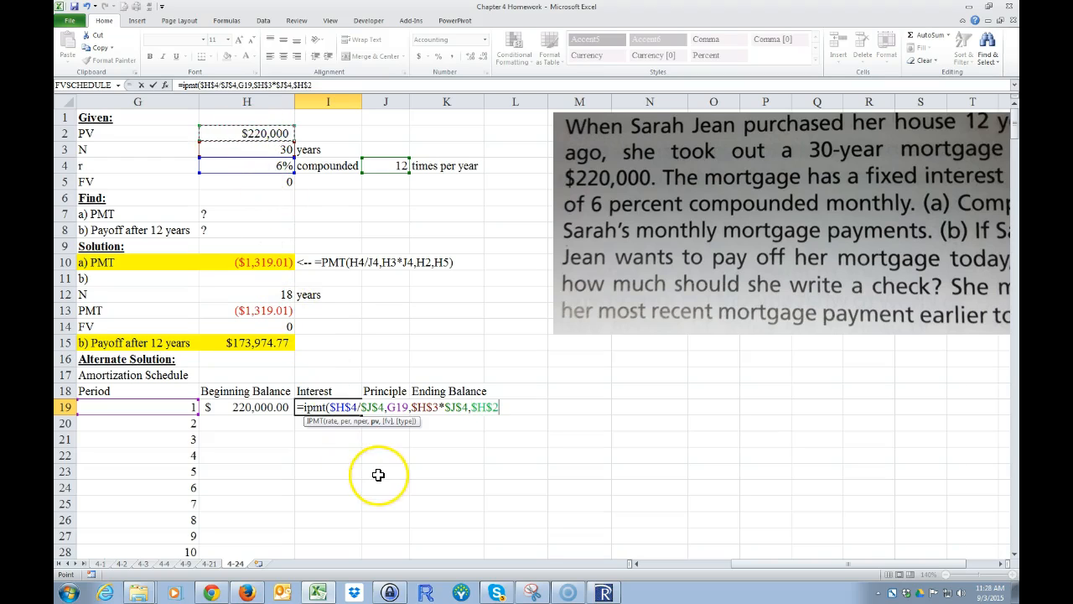
key(Return)
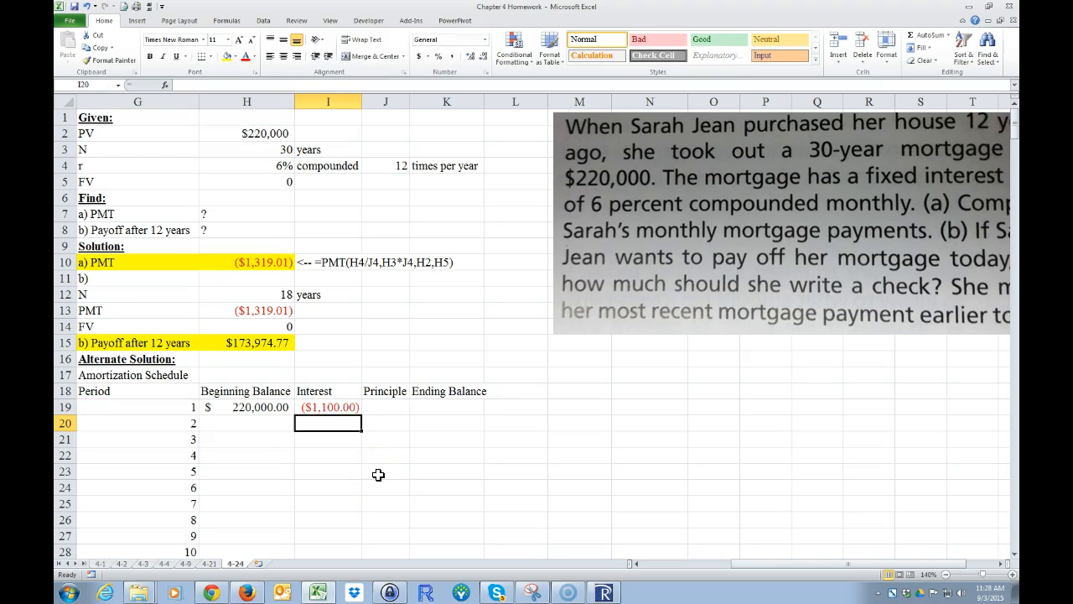
click(316, 406)
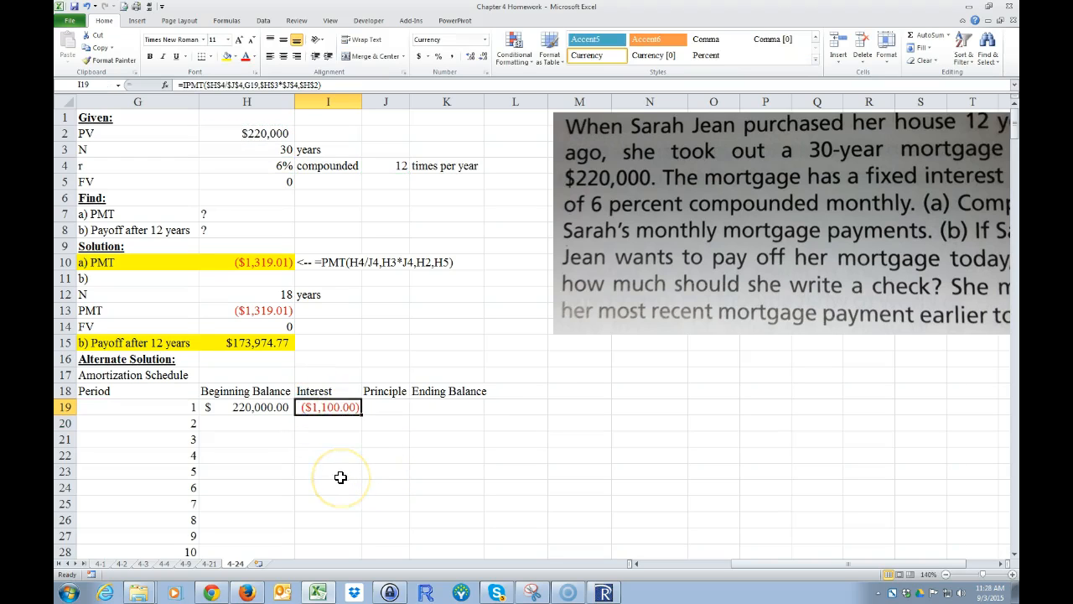
Step: Calculate the period 1 principle in J19 as the payment in H13 minus the interest in I19
click(375, 409)
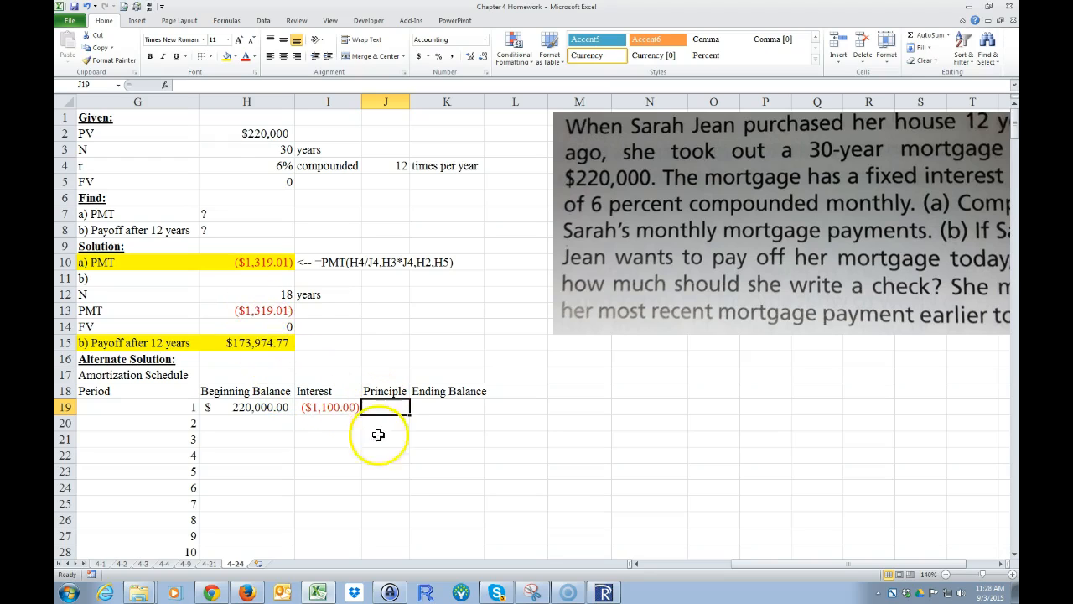
text(=)
click(254, 310)
text(-)
click(318, 407)
key(Return)
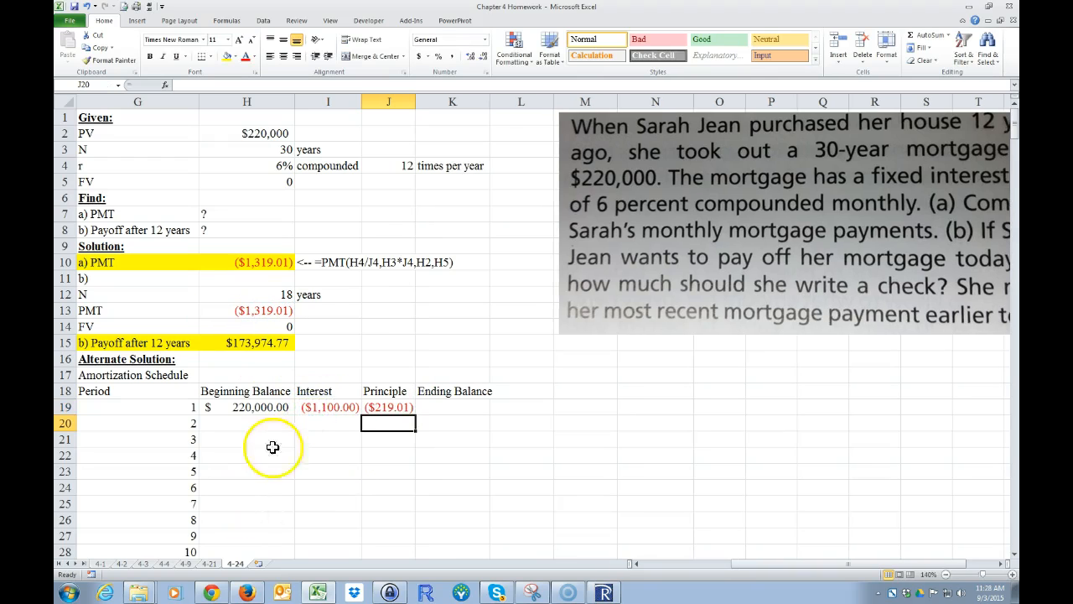
Step: Replace the period 1 principle in J19 with the formula =PPMT($H$4/$J$4,G19,$H$3*$J$4,$H$2)
click(248, 315)
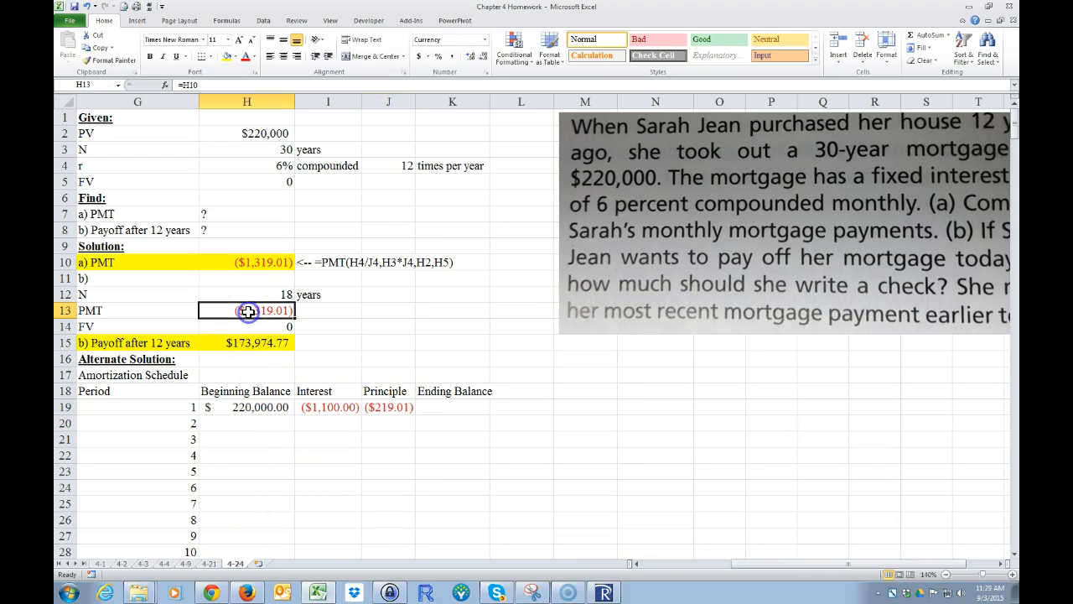
click(332, 408)
click(396, 406)
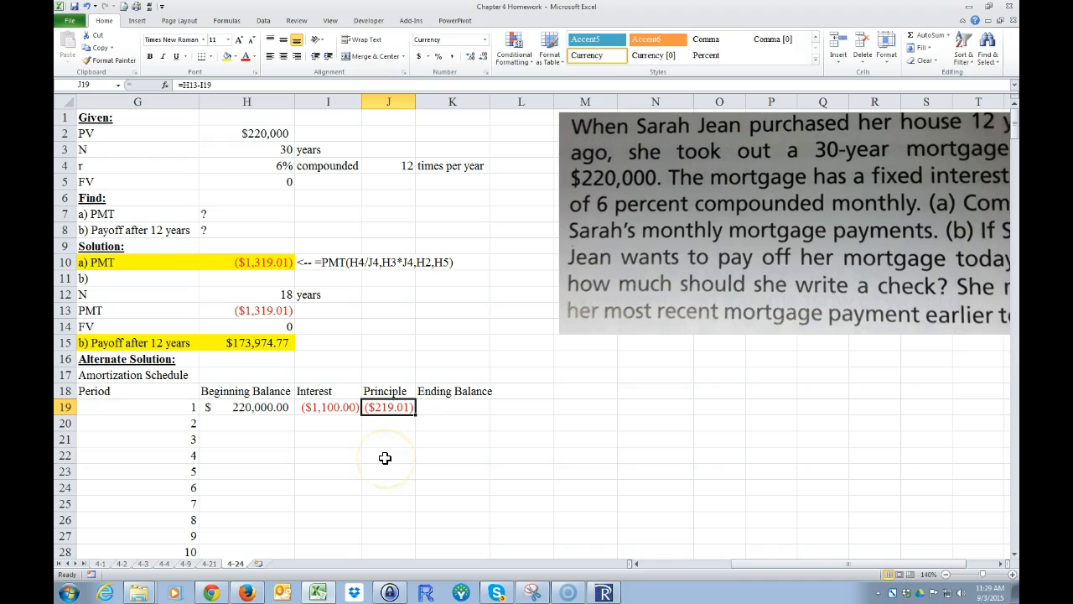
text(=)
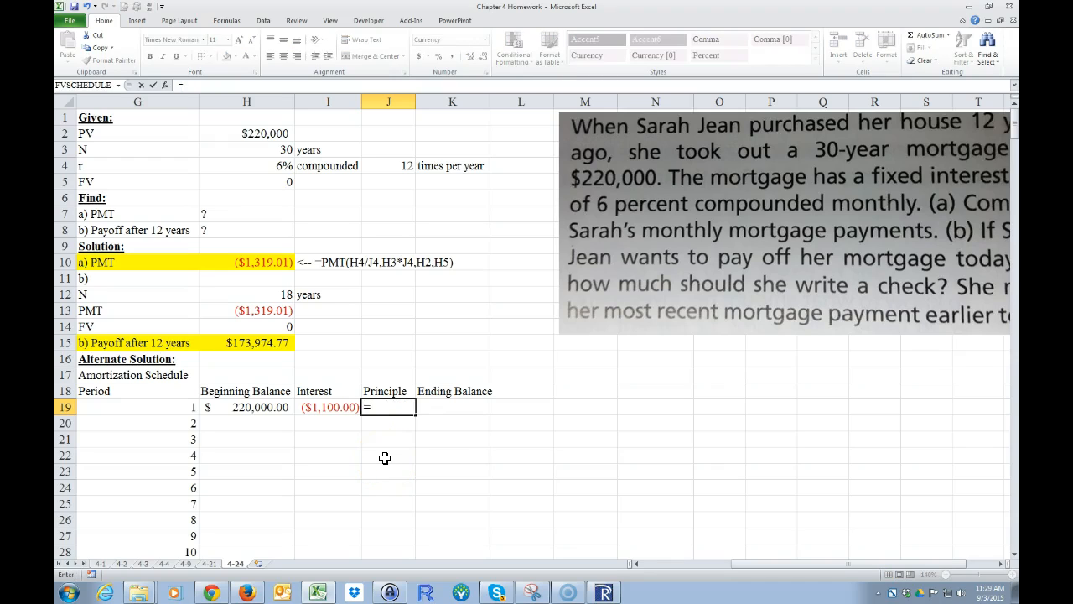
text(ppmt()
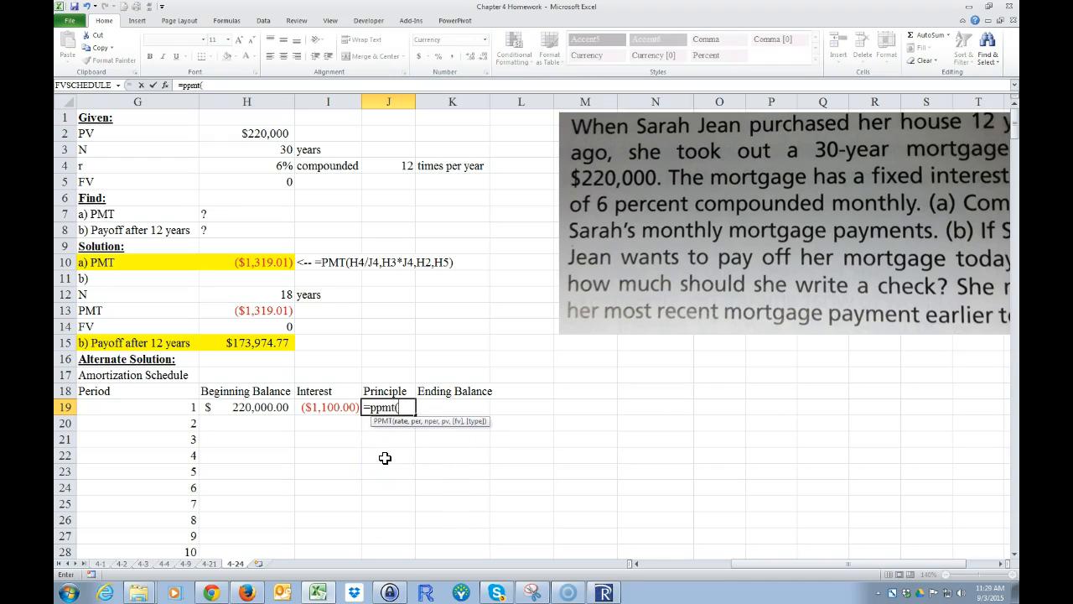
click(270, 167)
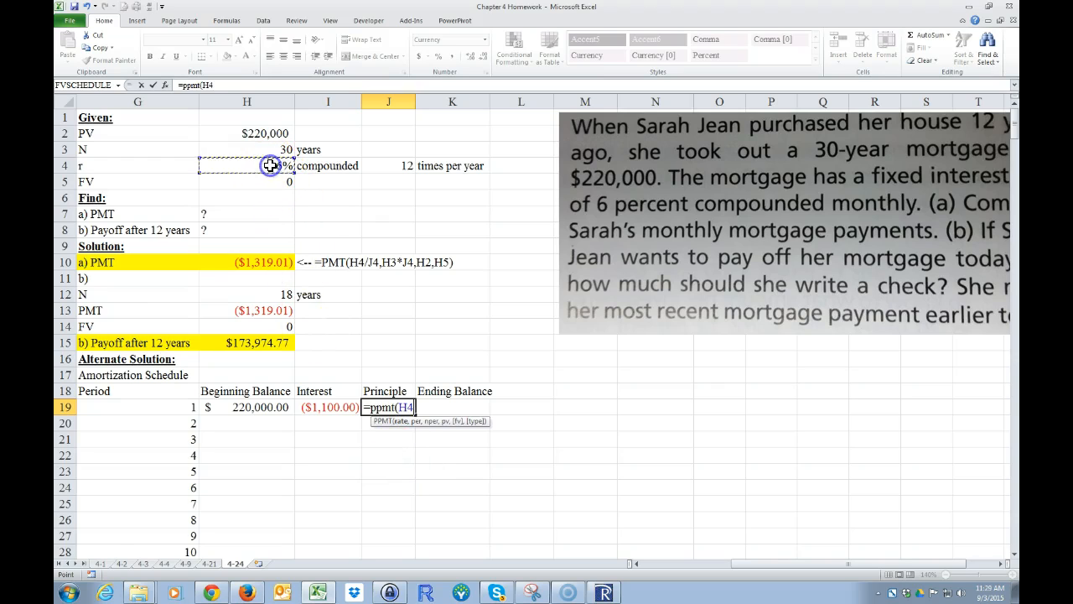
text(/)
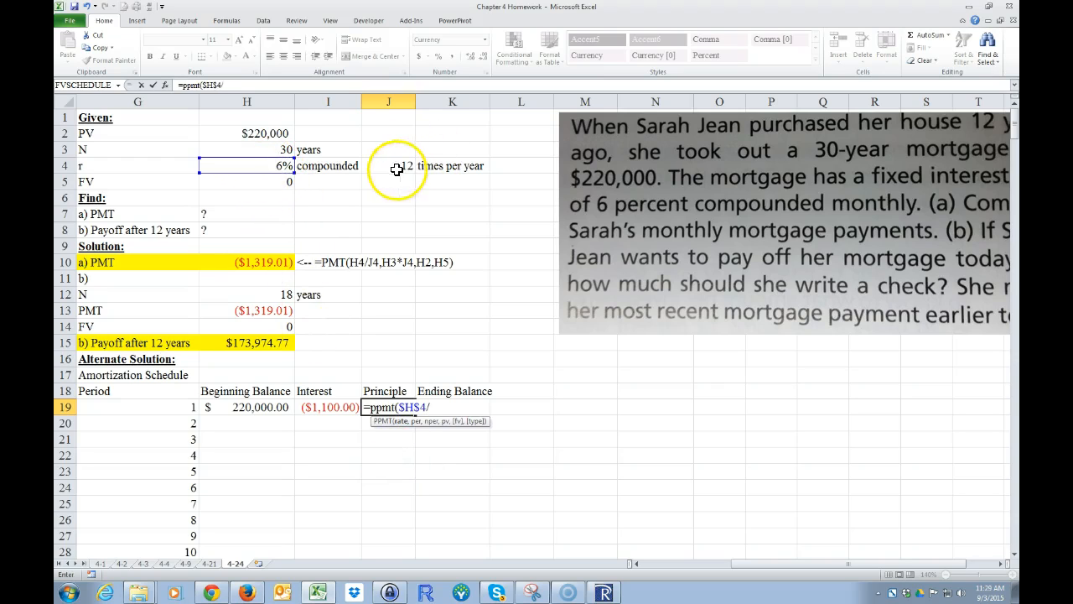
click(395, 165)
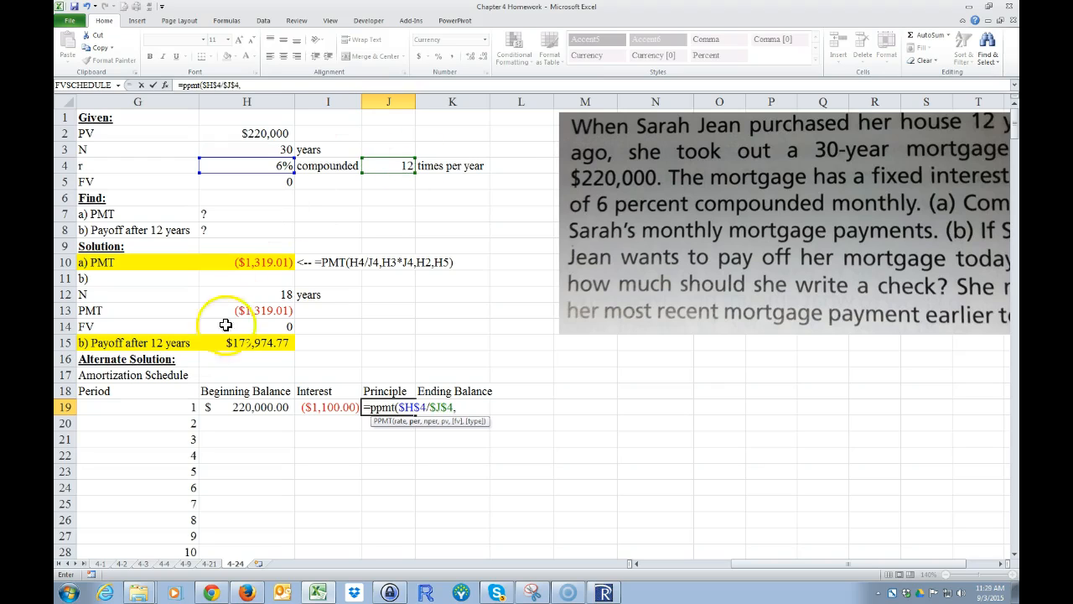
text(,)
click(137, 408)
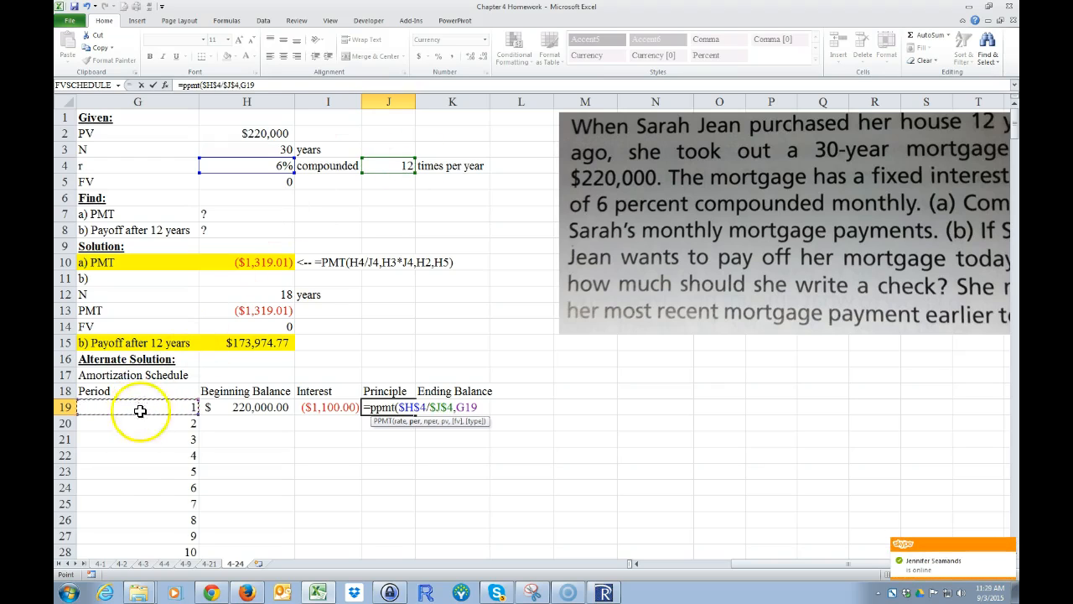
text(,)
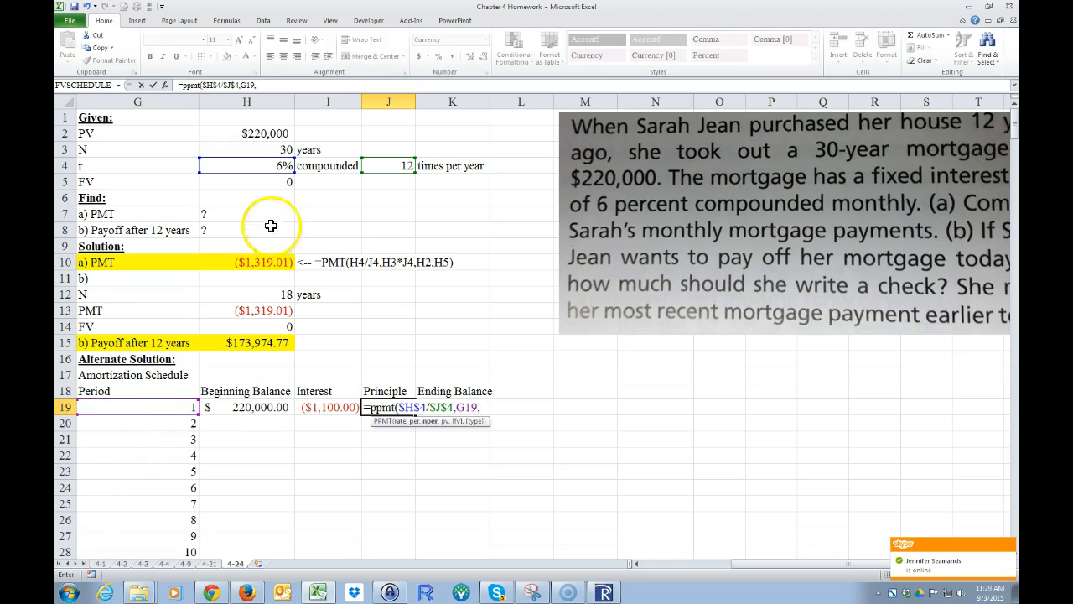
click(258, 147)
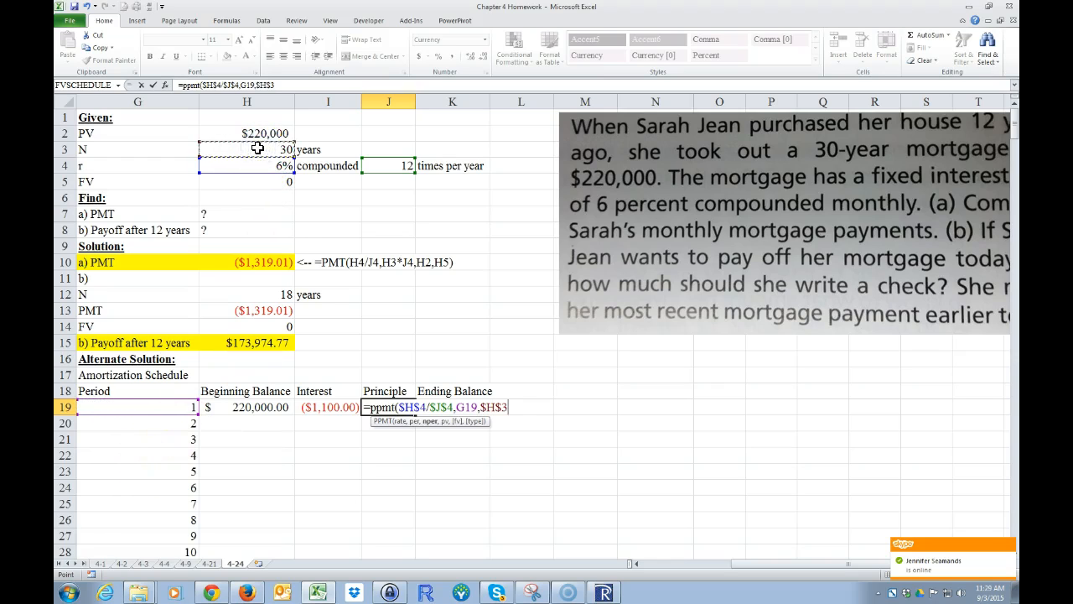
text(*)
click(383, 166)
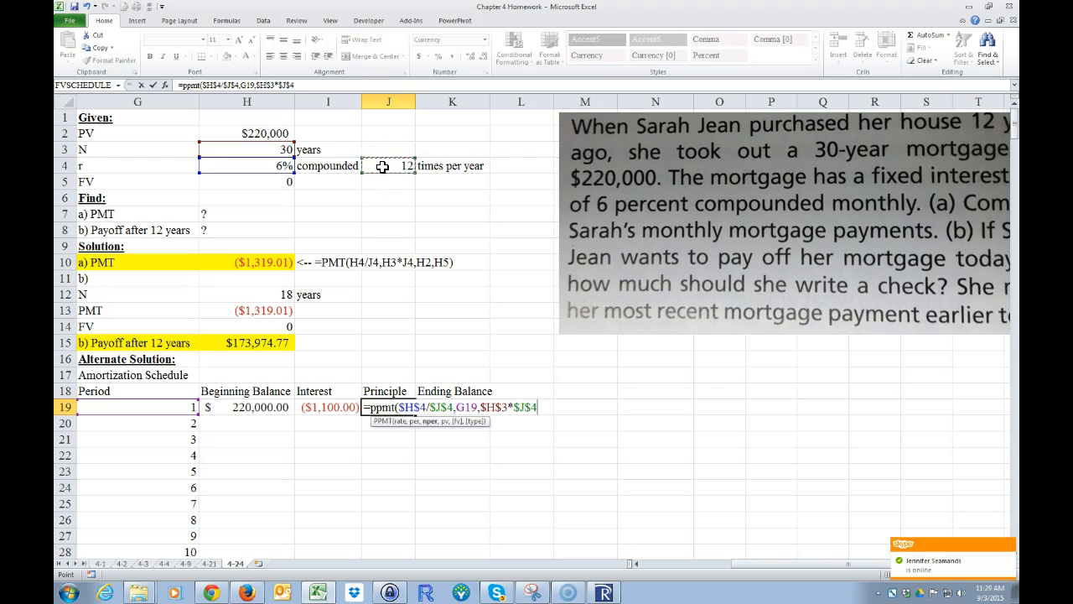
text(,)
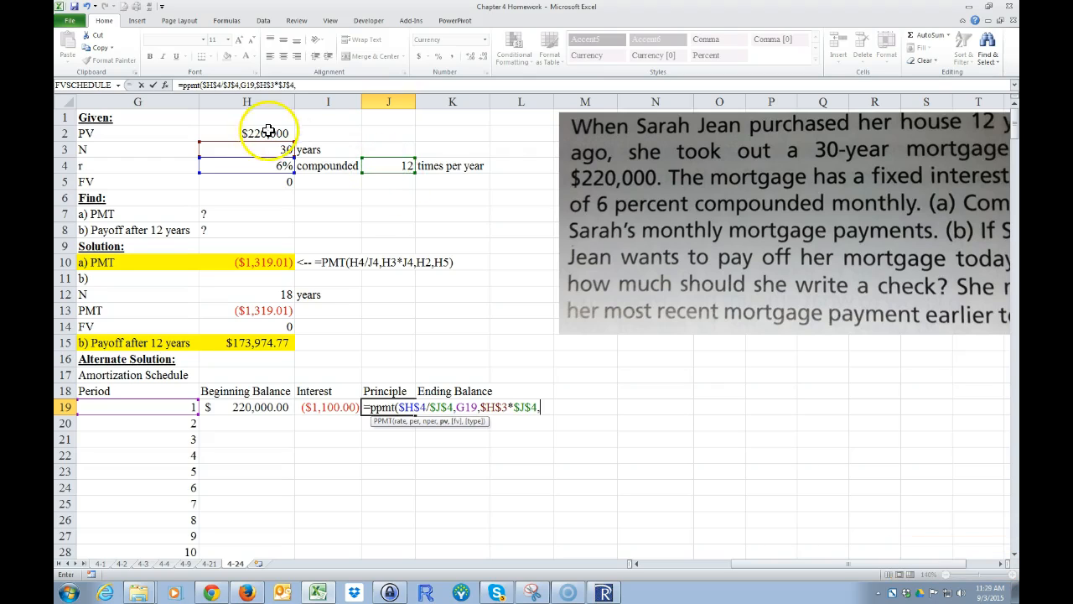
click(254, 133)
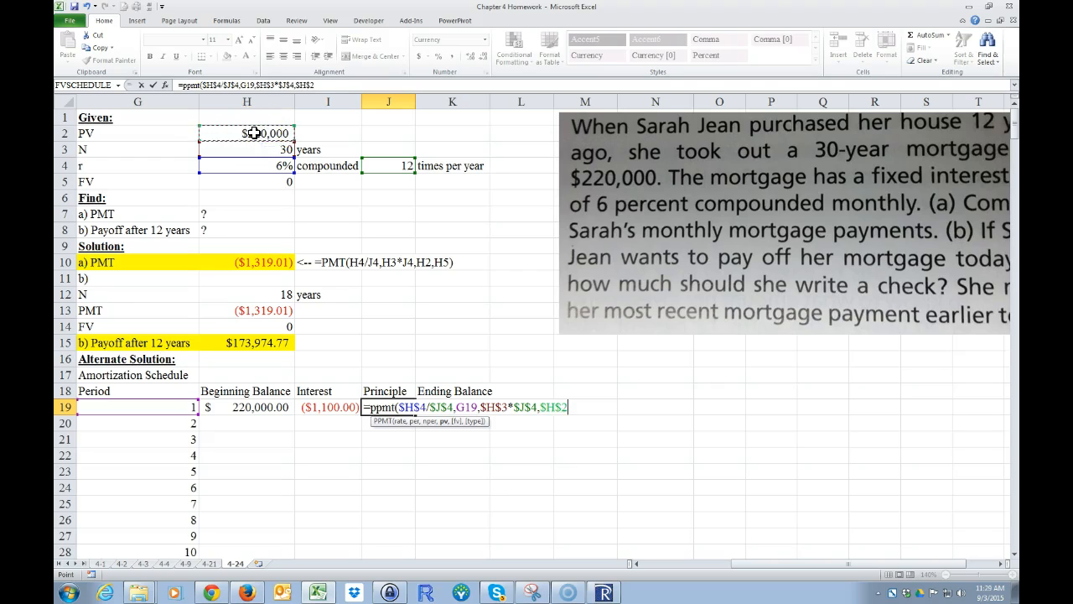
key(Return)
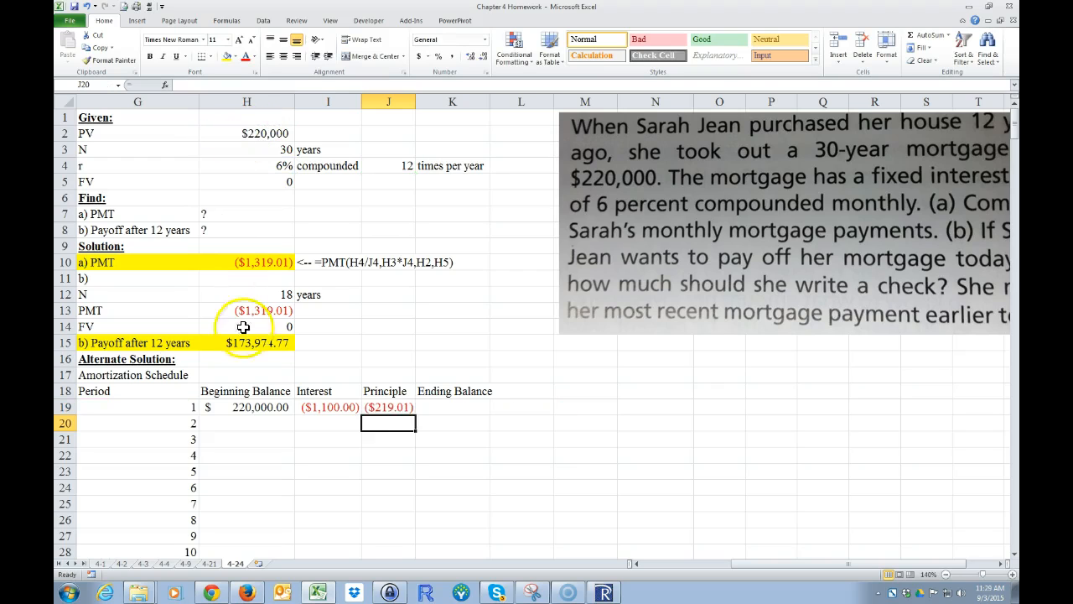
click(398, 409)
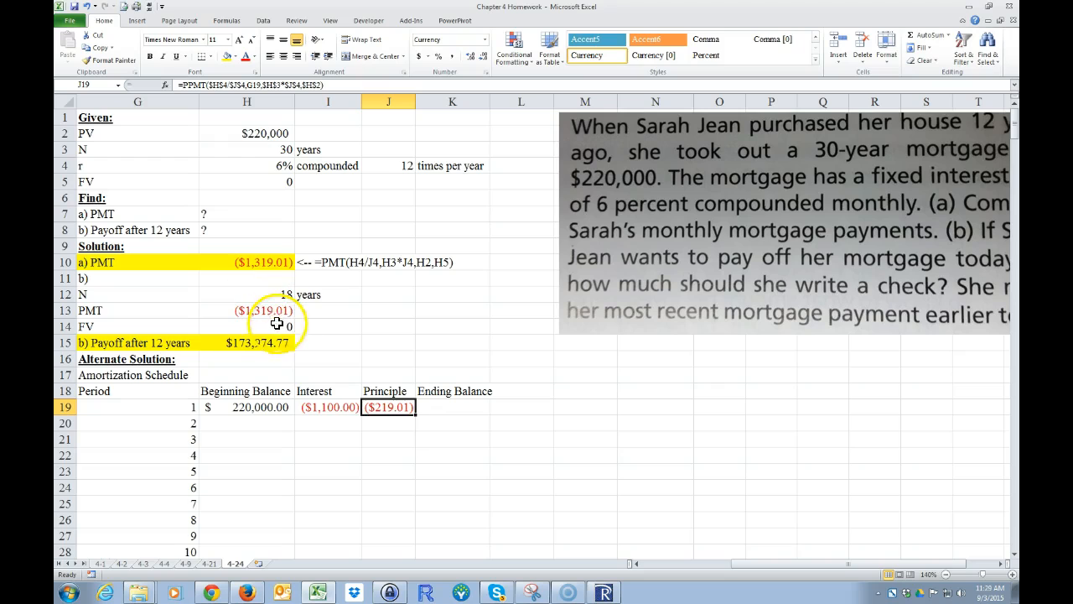
Step: Calculate the period 1 ending balance in K19 as =H19+J19 and widen column K slightly
click(436, 406)
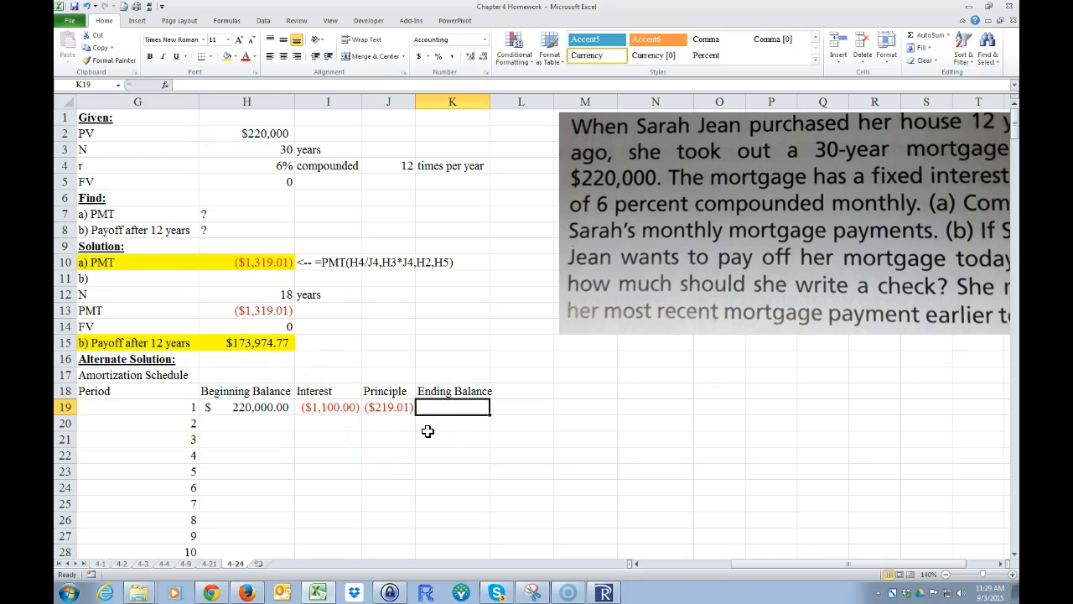
text(=)
click(254, 407)
text(+)
click(387, 408)
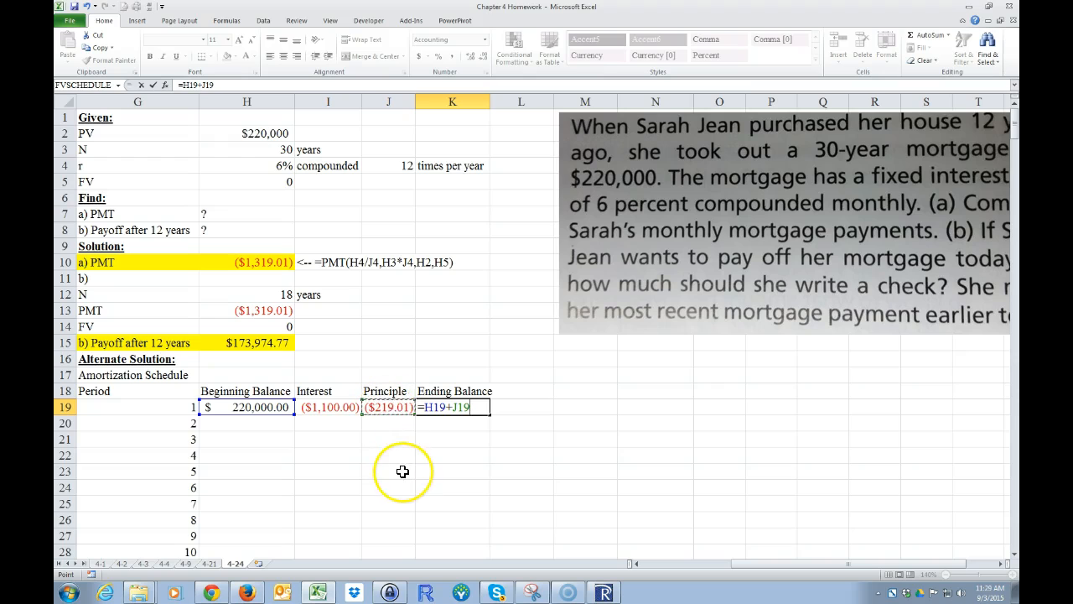
key(Return)
drag(490, 101, 497, 100)
click(452, 407)
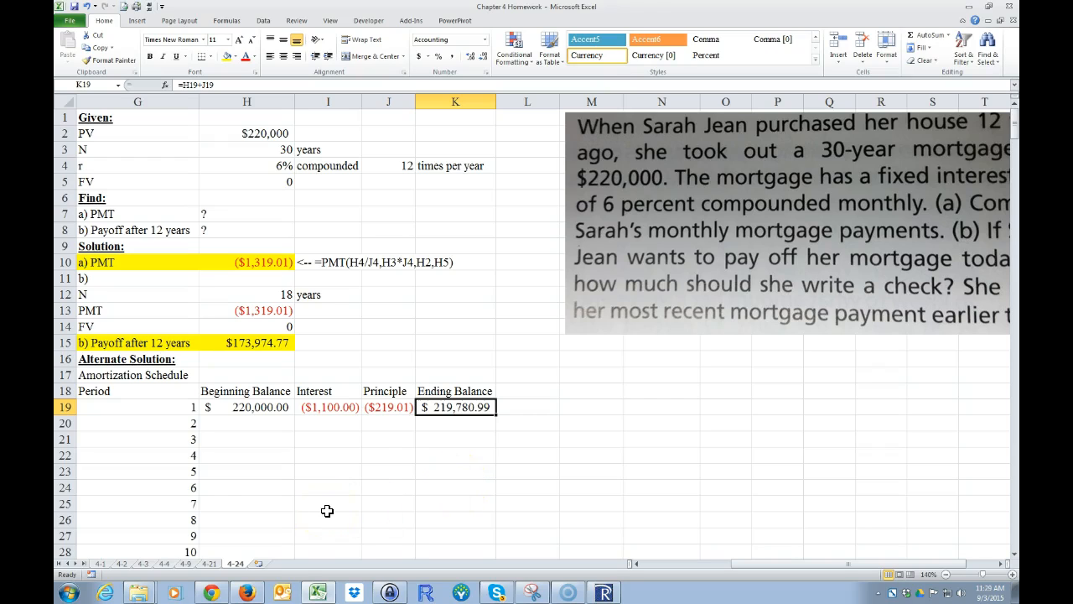
Step: Set the period 2 beginning balance in H20 to =K19 and copy the interest, principle and ending balance formulas from row 19 into row 20
click(223, 422)
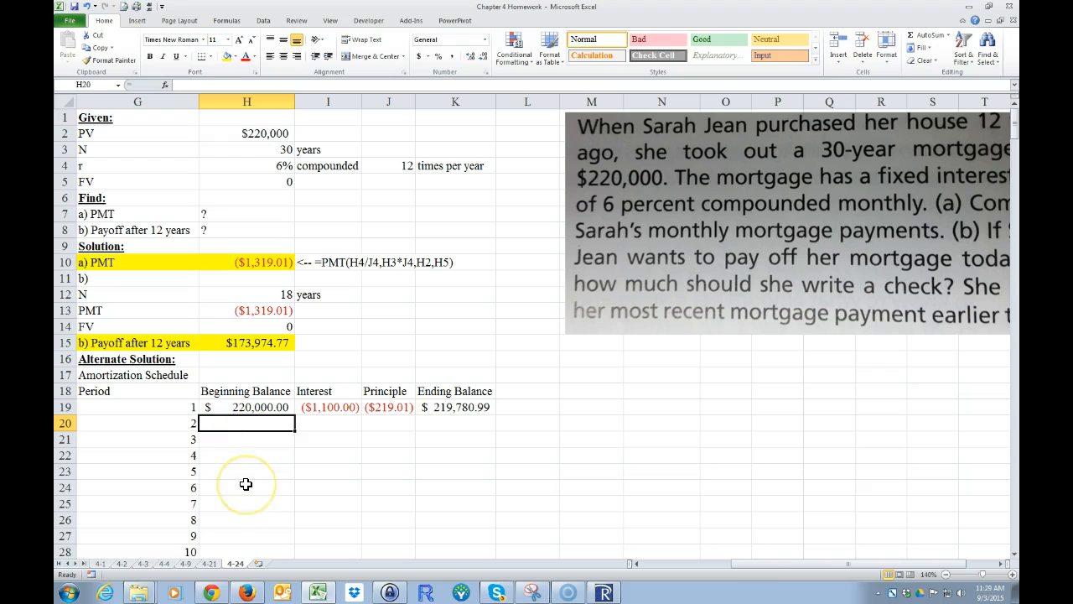
text(=)
click(453, 407)
key(Return)
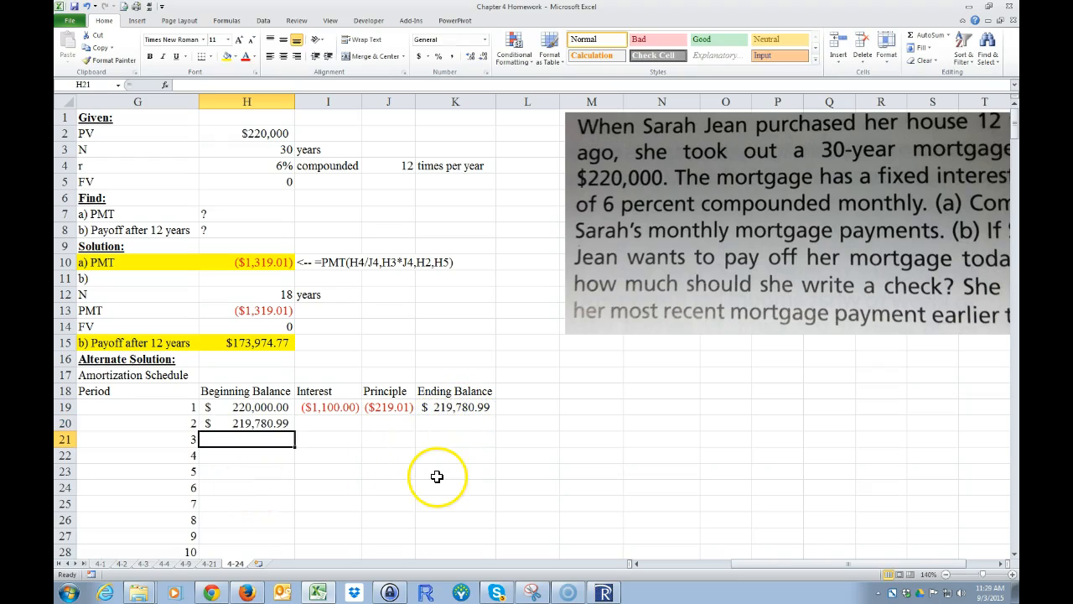
drag(334, 407, 496, 429)
click(444, 460)
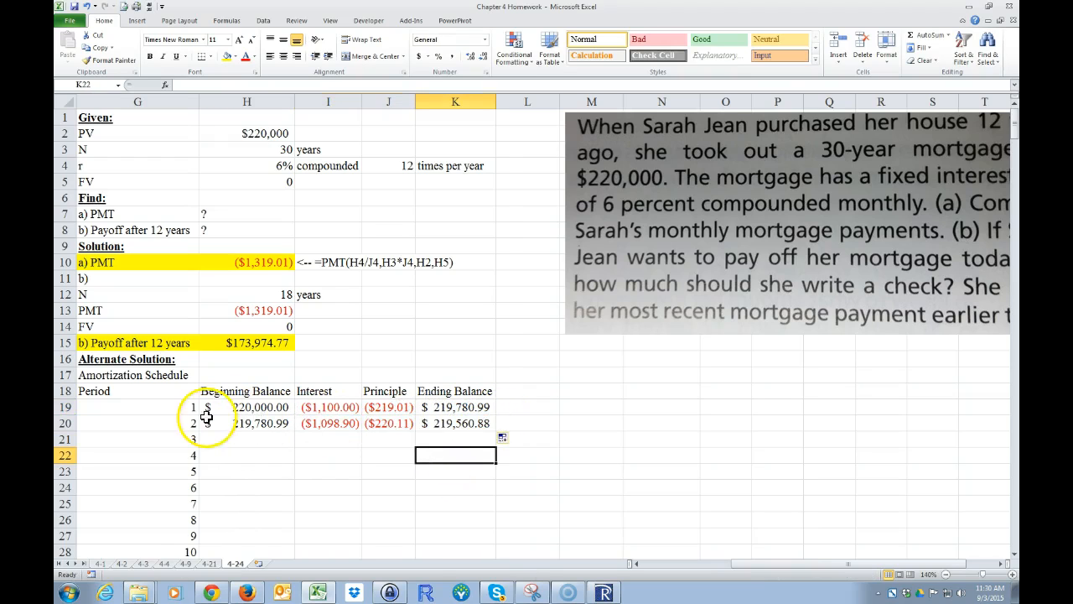
Step: Fill the period 2 formulas in H20 through K20 down the schedule to period 360
drag(243, 423, 425, 423)
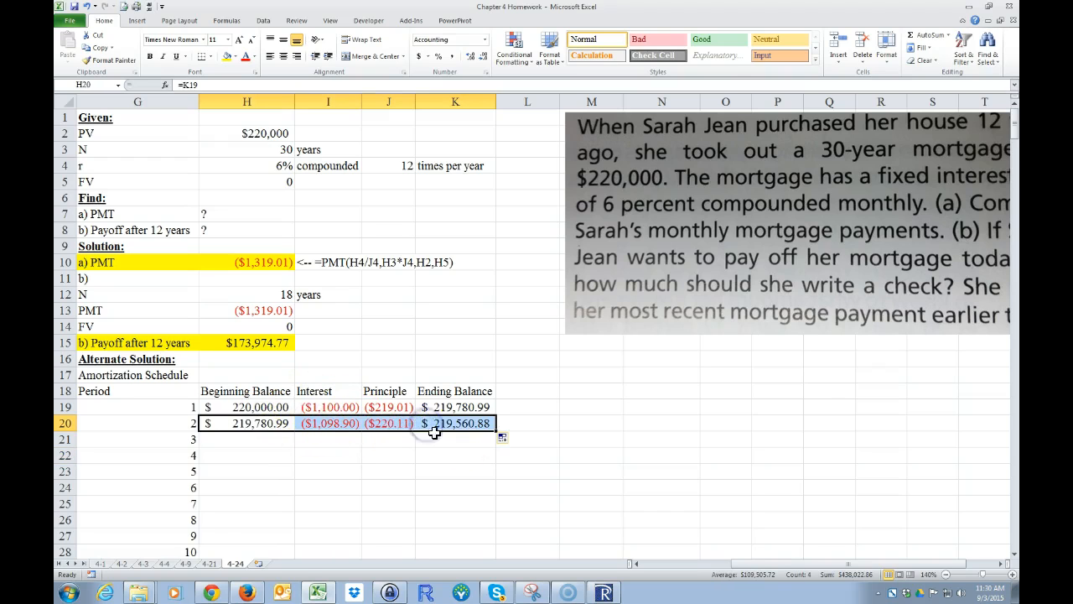
drag(277, 423, 496, 438)
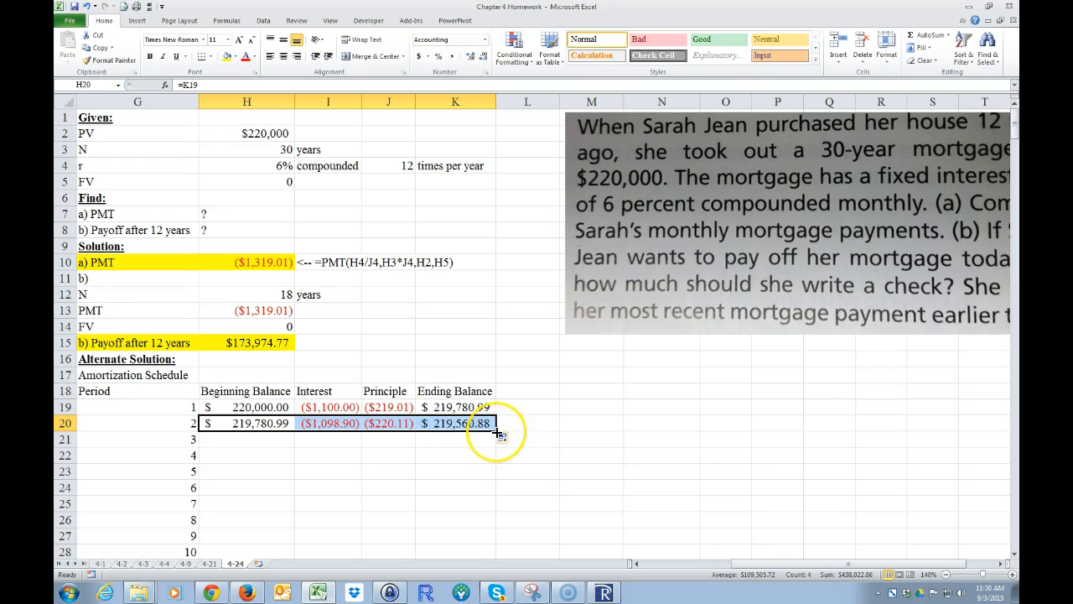
double_click(497, 432)
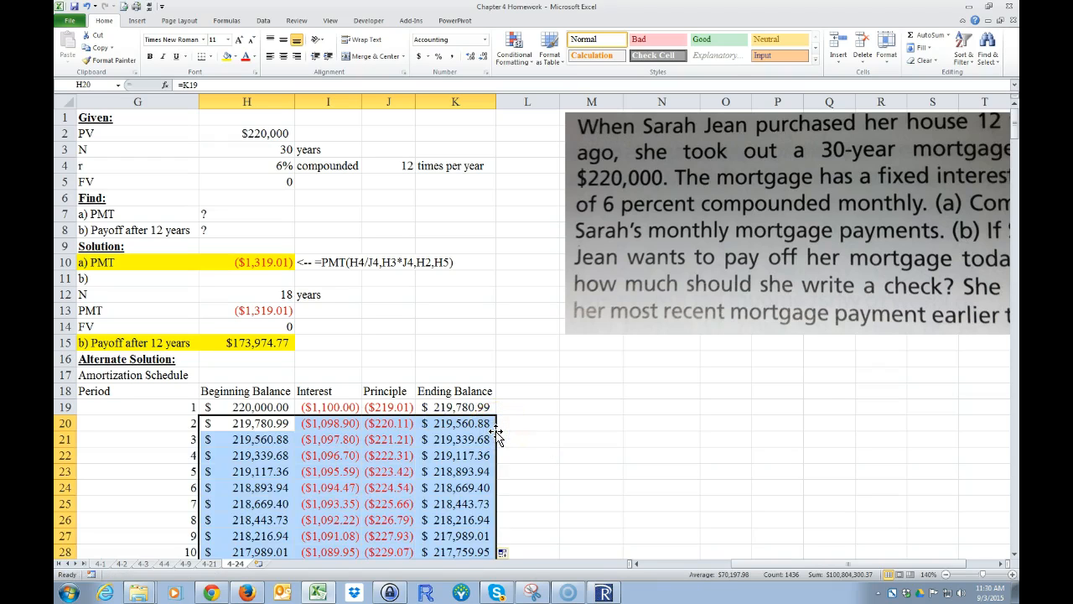
Step: Autofit the width of the Principle column J and check the period 360 ending balance in K378
scroll(416, 449, down, 19)
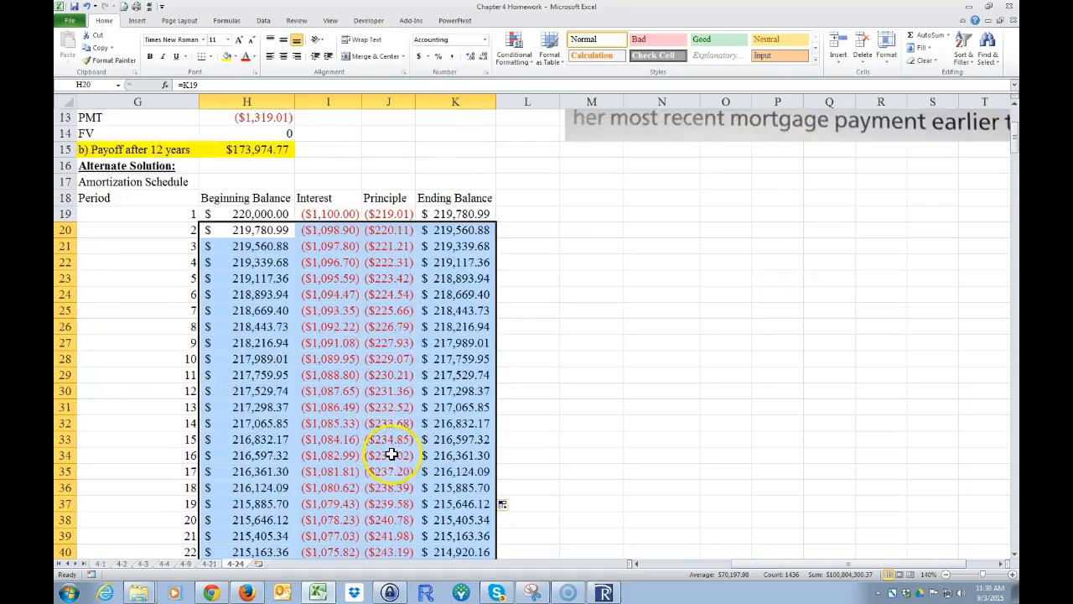
scroll(377, 432, down, 20)
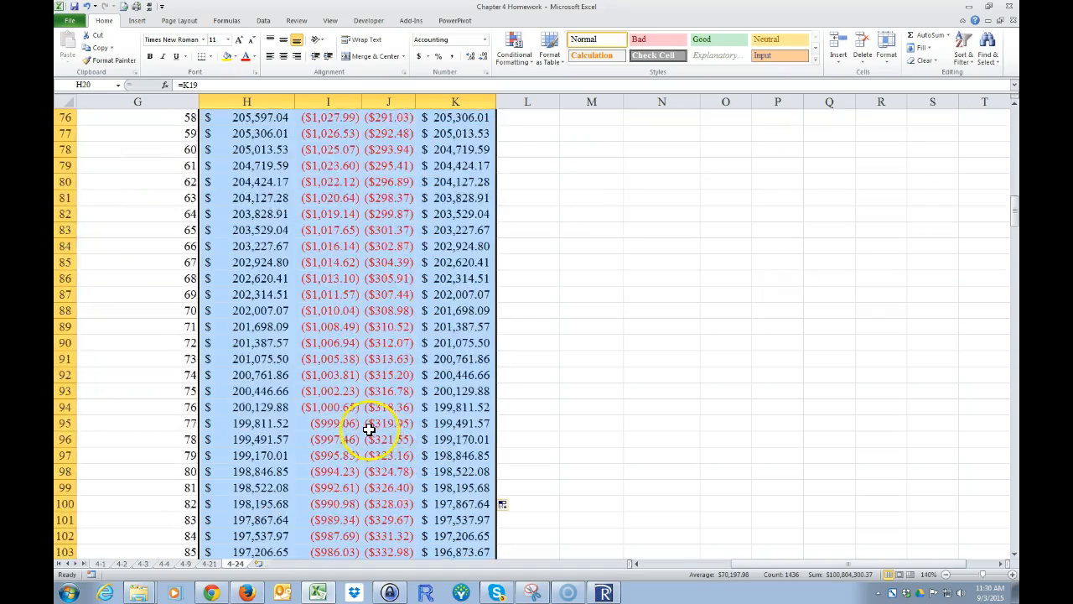
scroll(368, 429, down, 15)
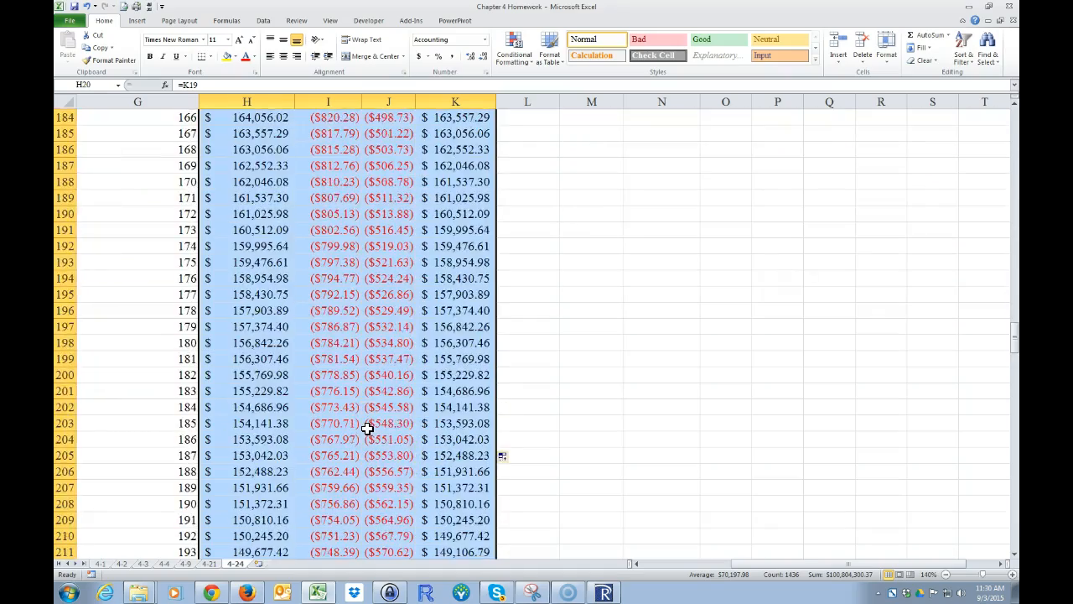
key(Page_Down)
key(Page_Down)
key(Page_Down)
key(Page_Down)
key(Page_Down)
key(Page_Down)
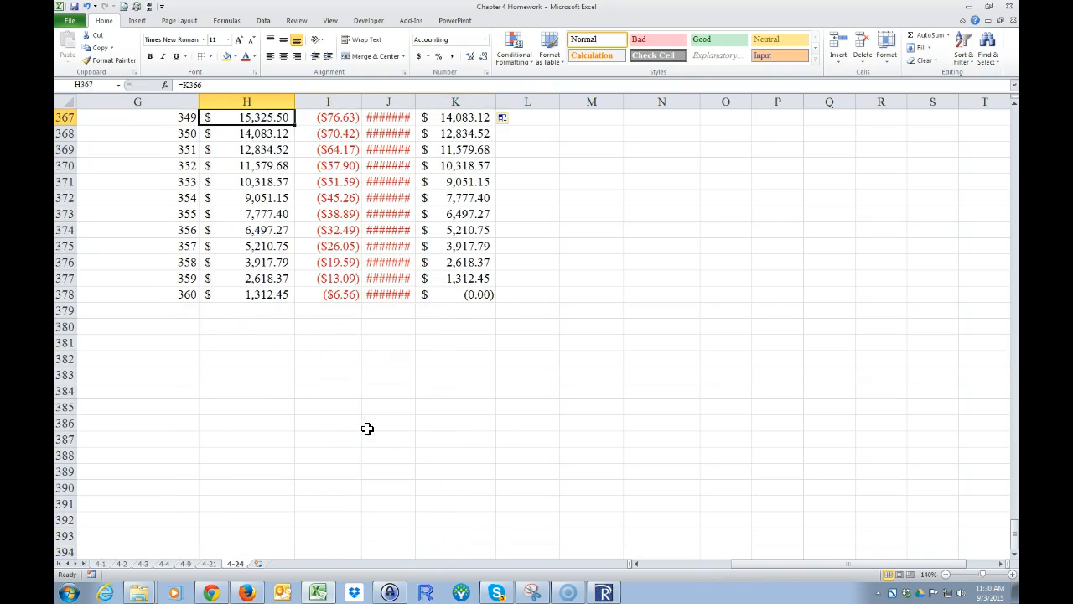
double_click(415, 98)
click(464, 294)
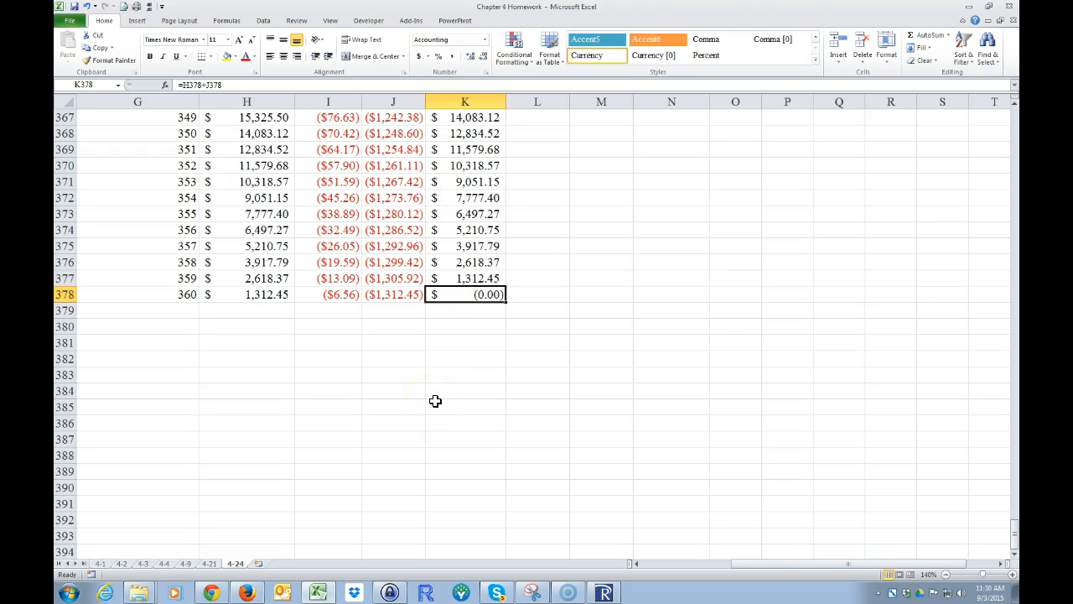
Step: Examine the interest and principle amounts for the first periods of the amortization schedule
key(Page_Up)
key(Page_Up)
key(Page_Up)
key(Page_Up)
key(Page_Up)
key(Page_Up)
key(Page_Up)
key(Page_Up)
key(Page_Up)
key(Page_Up)
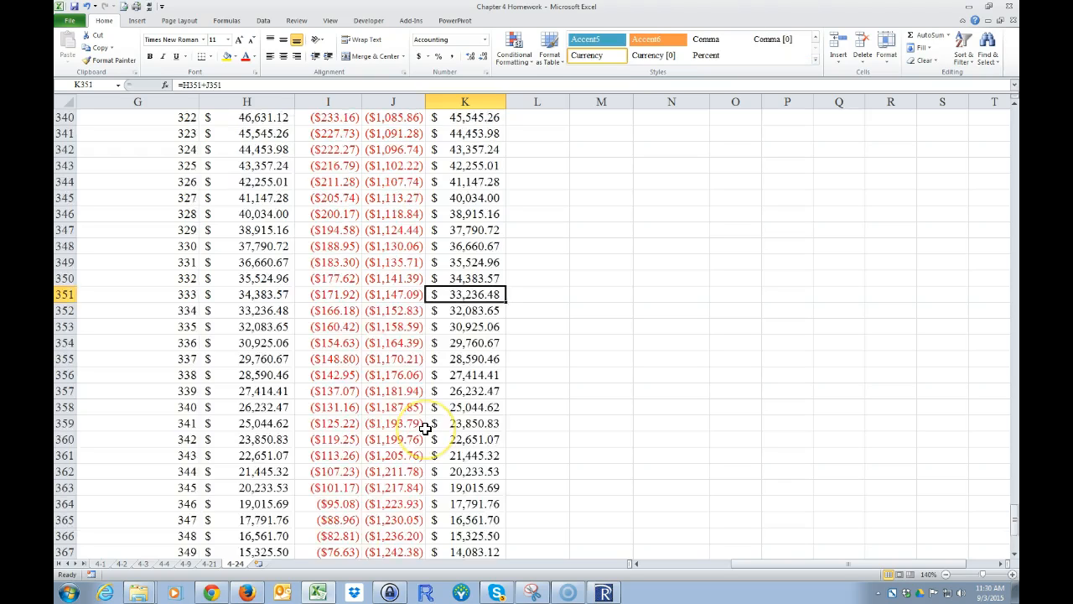
key(Page_Up)
key(Page_Up)
key(Page_Up)
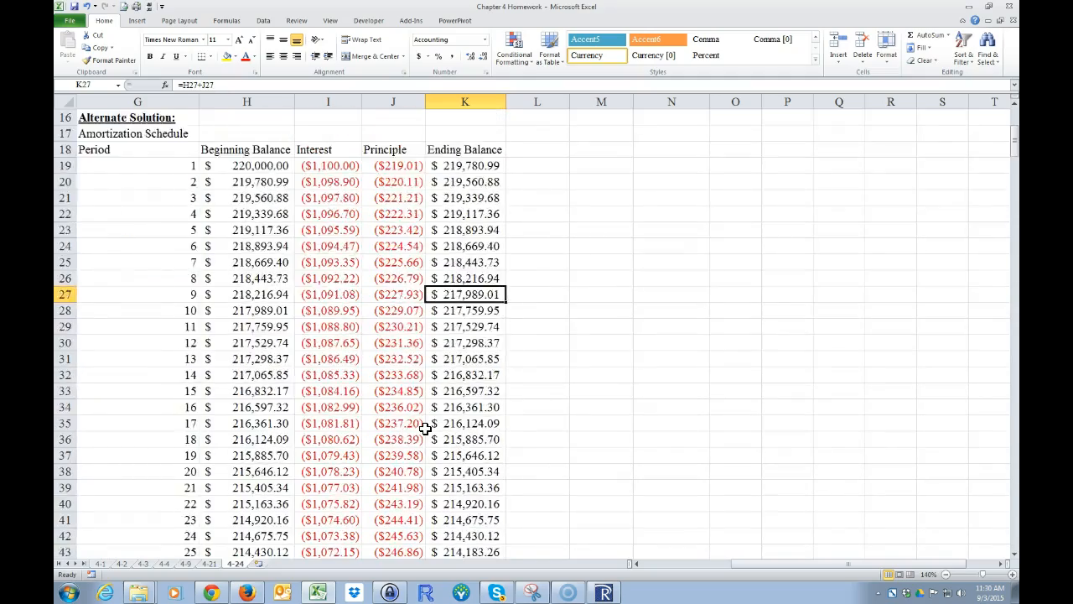
scroll(422, 369, up, 5)
scroll(311, 394, down, 4)
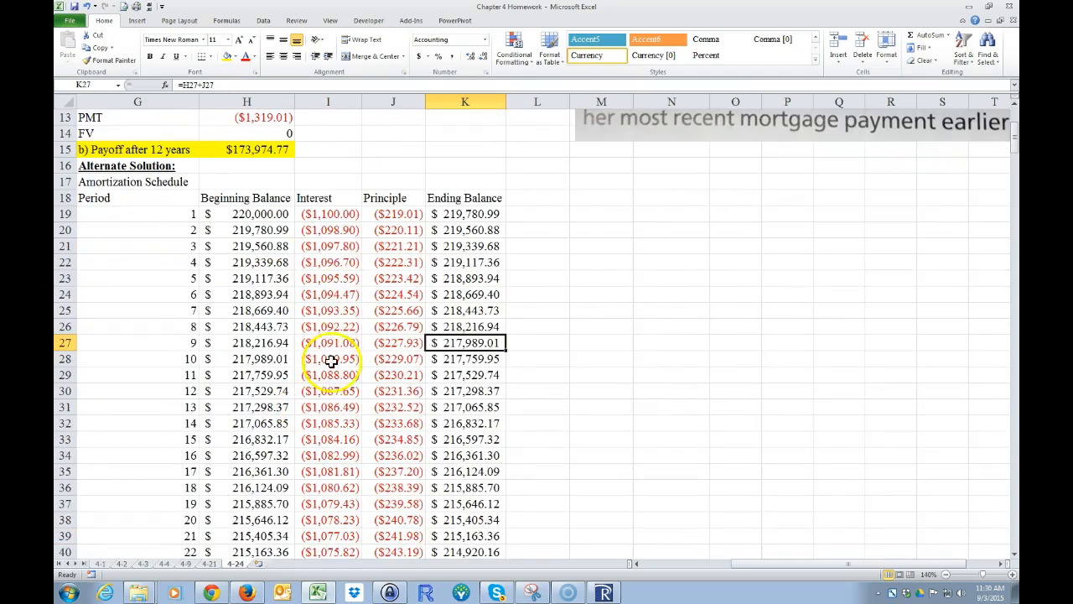
Step: Follow the interest and principle columns down to period 360 to compare the final amounts with the early ones
scroll(331, 361, down, 20)
scroll(326, 390, down, 20)
key(Page_Down)
key(Page_Down)
key(Page_Down)
key(Page_Down)
key(Page_Down)
key(Page_Down)
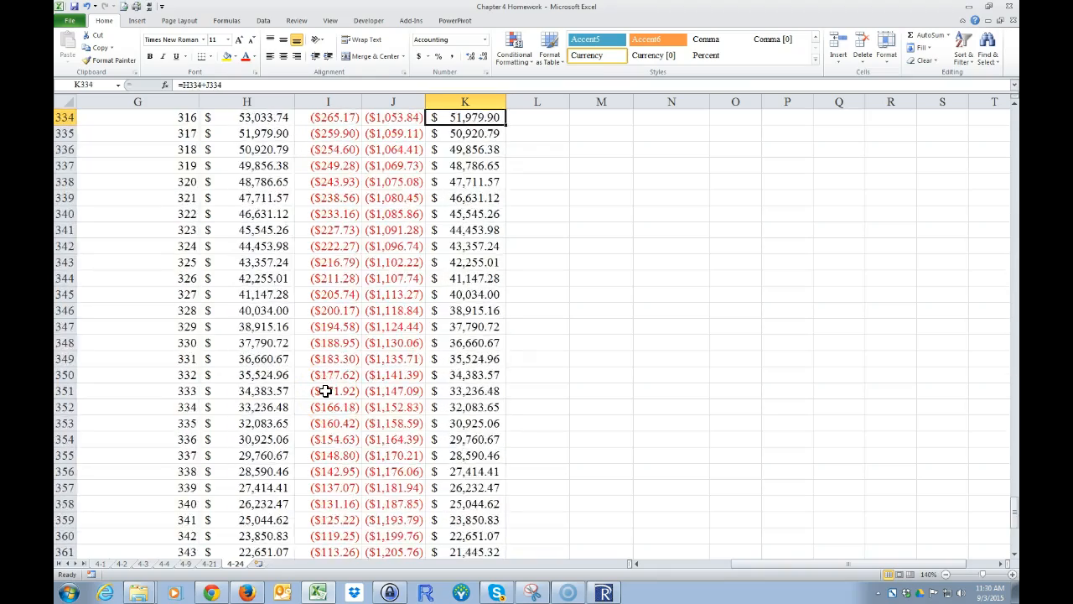
key(Page_Down)
key(Page_Down)
key(Page_Up)
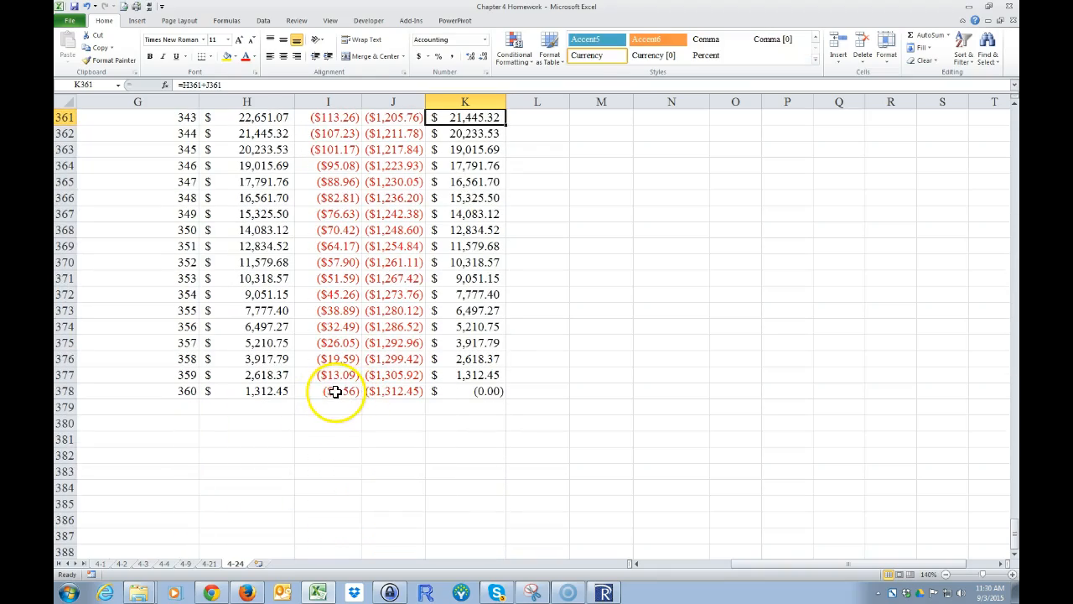
click(387, 391)
Step: Go back to the start of the amortization schedule and select the first 12 periods' interest amounts in I19:I30 to examine them
key(Page_Up)
key(Page_Up)
key(Page_Up)
key(Page_Up)
key(Page_Up)
key(Page_Up)
key(Page_Up)
key(Page_Up)
key(Page_Up)
key(Page_Up)
key(Page_Up)
key(Page_Up)
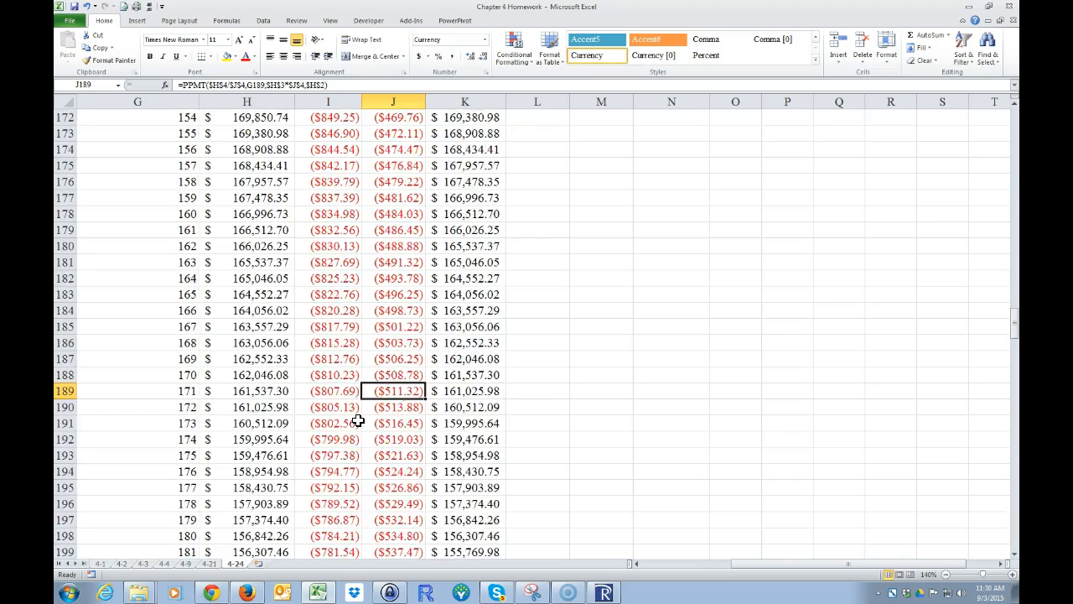
key(Page_Up)
key(Page_Up)
key(Down)
key(Down)
key(Down)
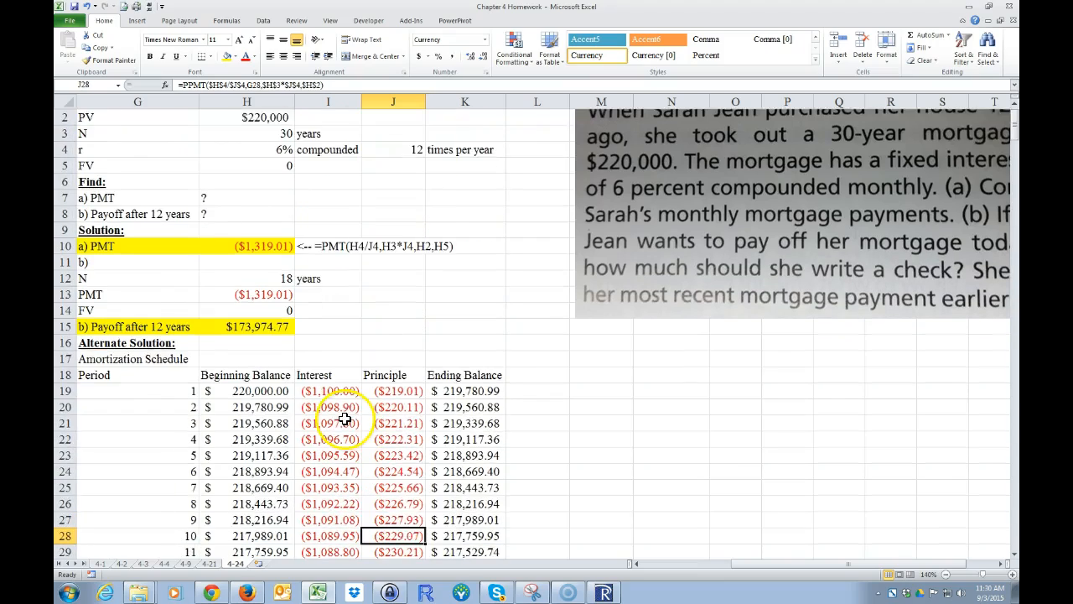
drag(324, 360, 327, 544)
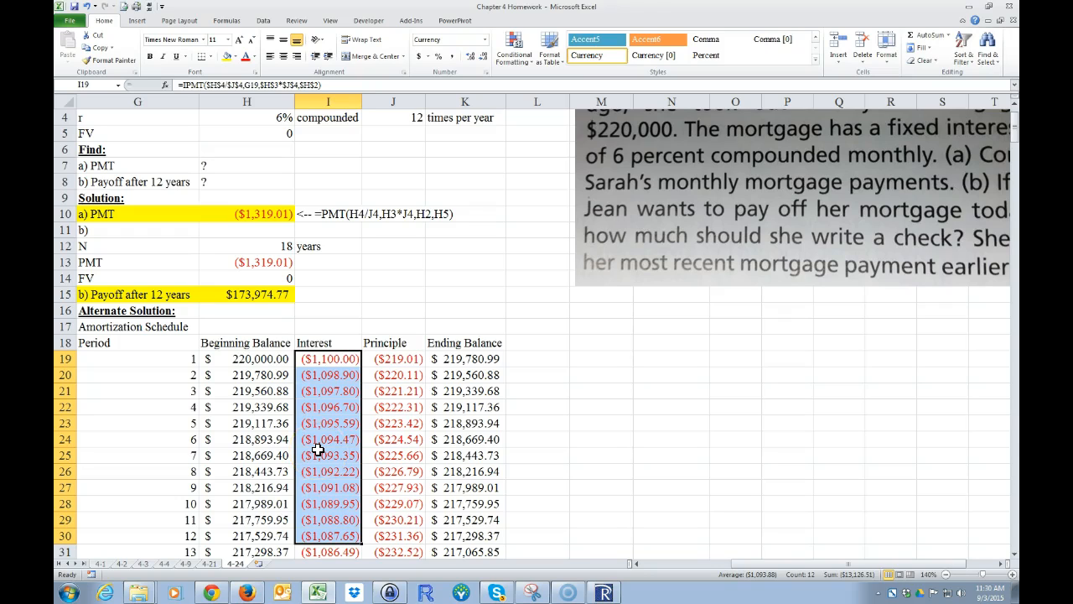
Step: Fill the period 144 ending balance in K162 and the period 145 beginning balance in H163 with yellow
drag(233, 295, 168, 295)
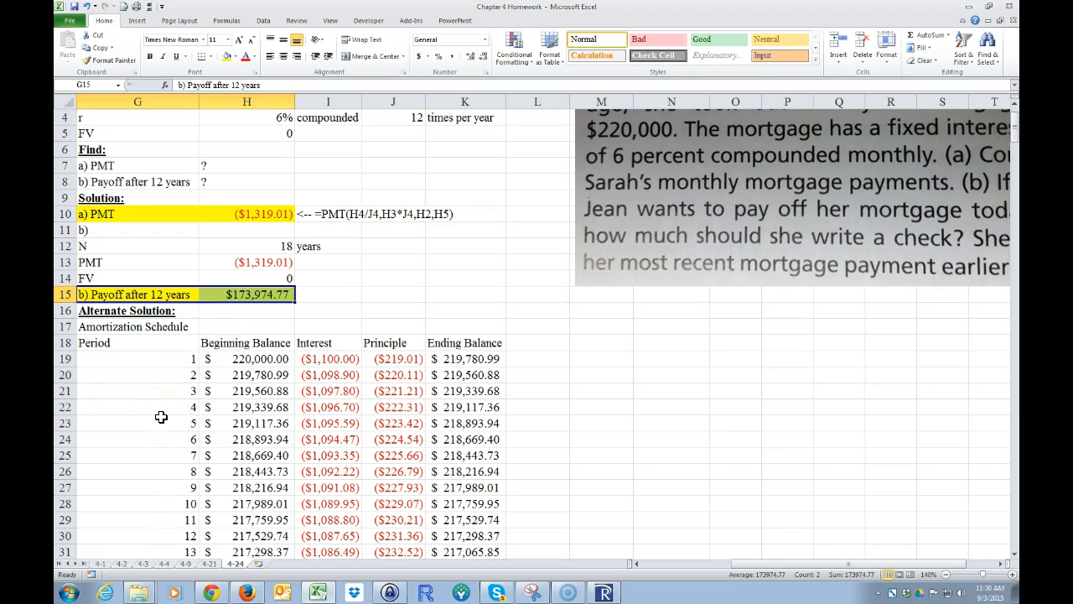
scroll(161, 417, down, 20)
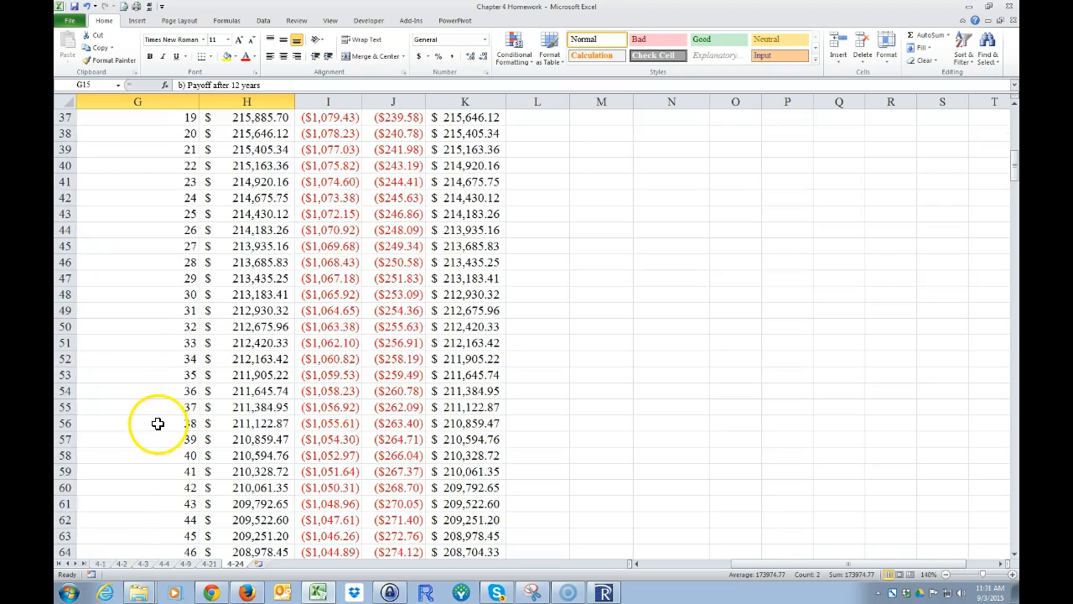
scroll(159, 427, down, 14)
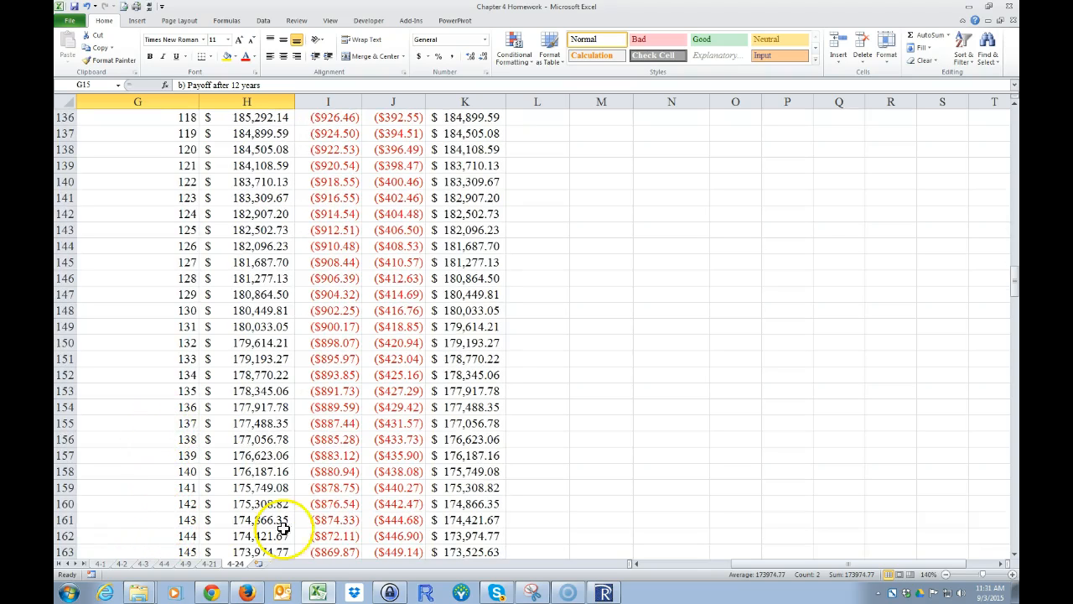
click(461, 537)
click(227, 56)
scroll(517, 382, down, 3)
click(278, 408)
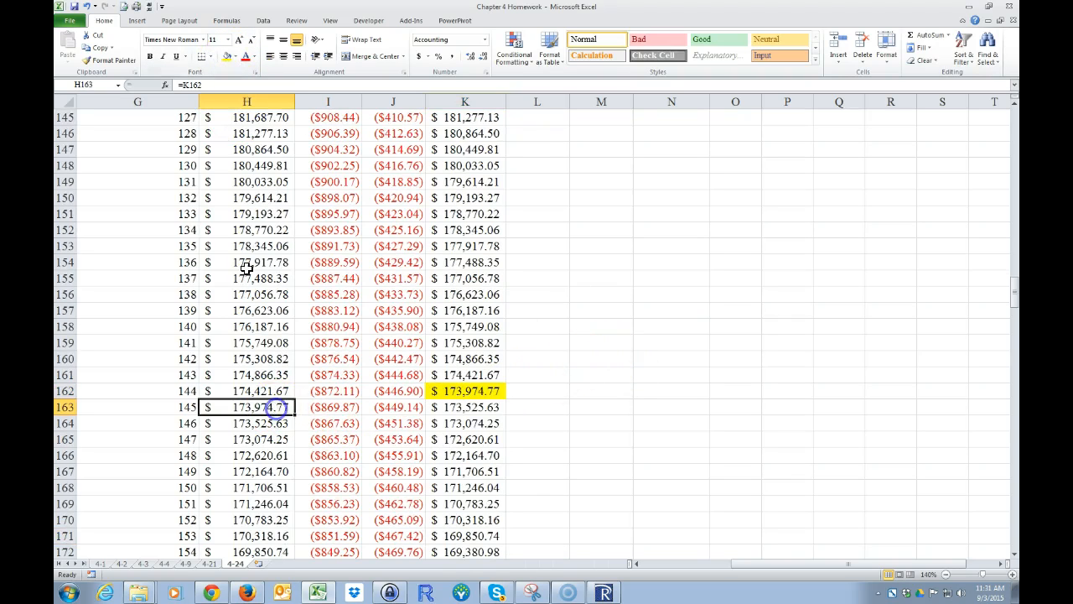
click(226, 56)
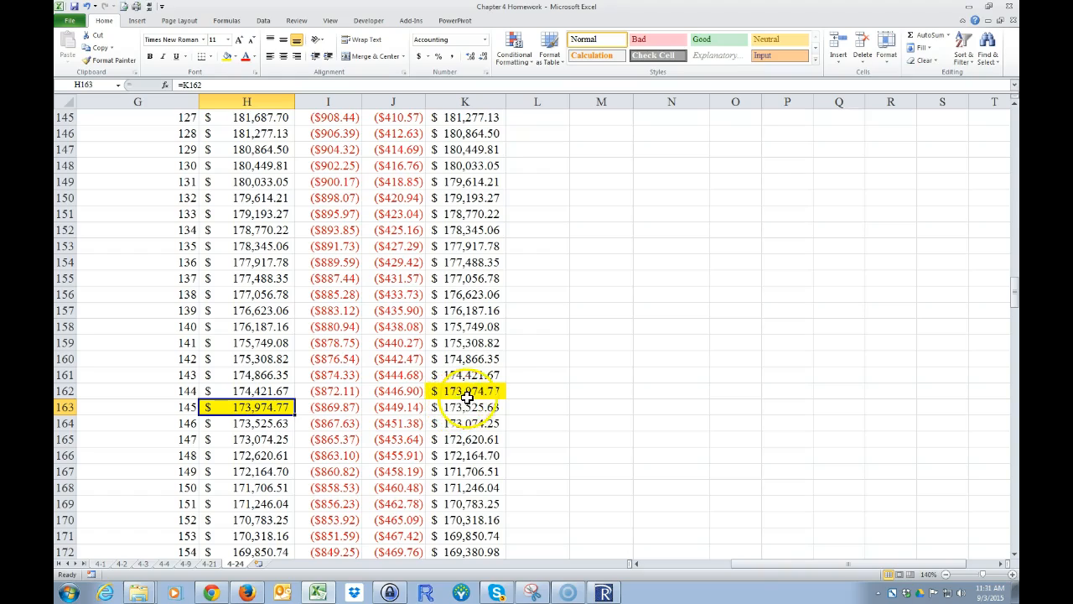
Step: Return to the payoff after 12 years in H15 to compare it with the highlighted schedule balances
scroll(538, 398, up, 20)
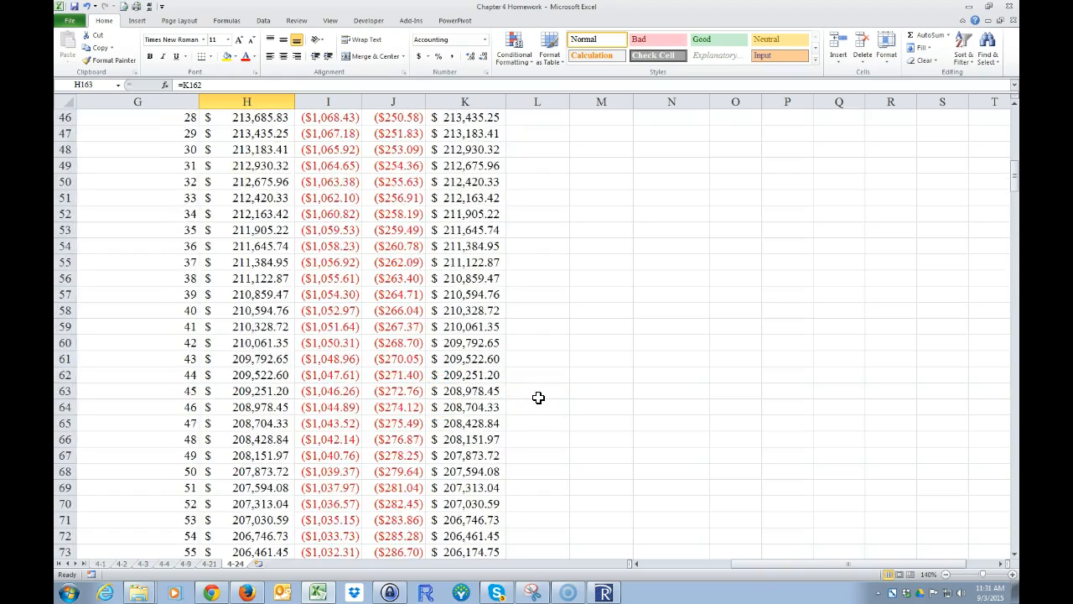
scroll(539, 398, up, 15)
click(256, 341)
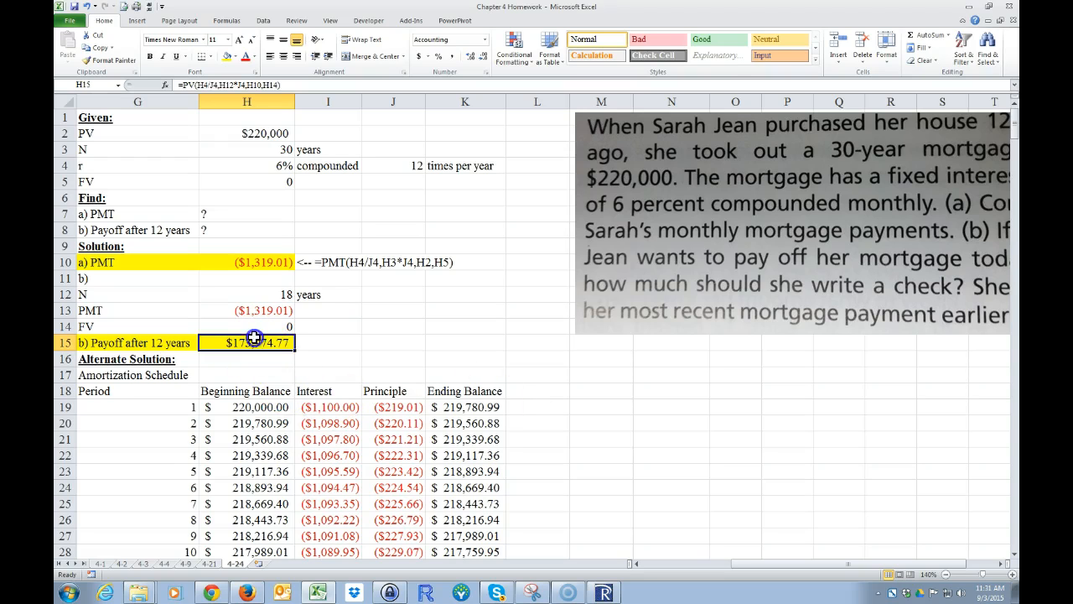
scroll(629, 419, down, 1)
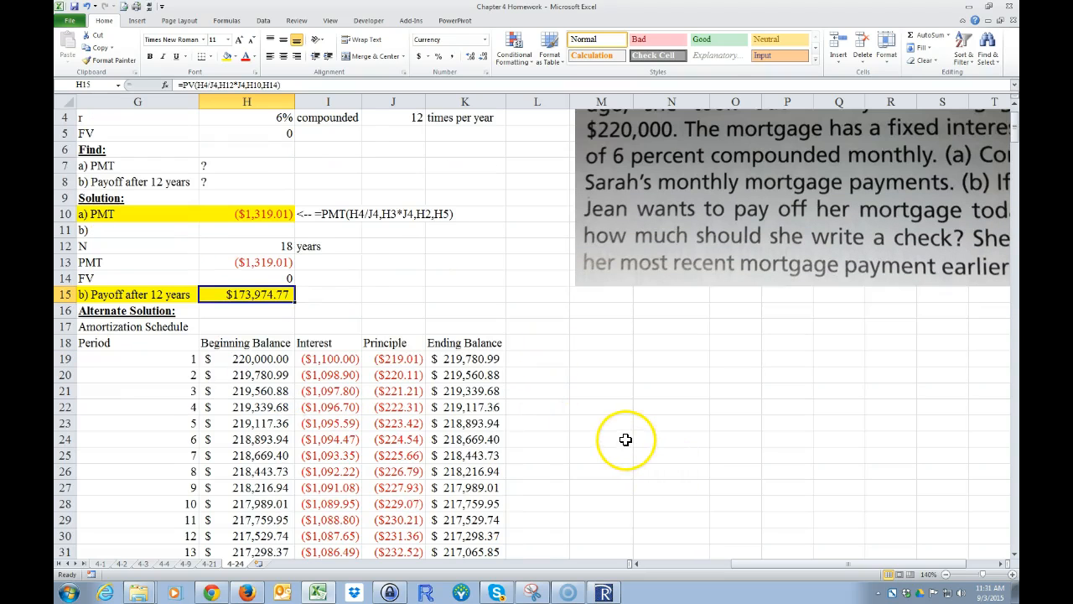